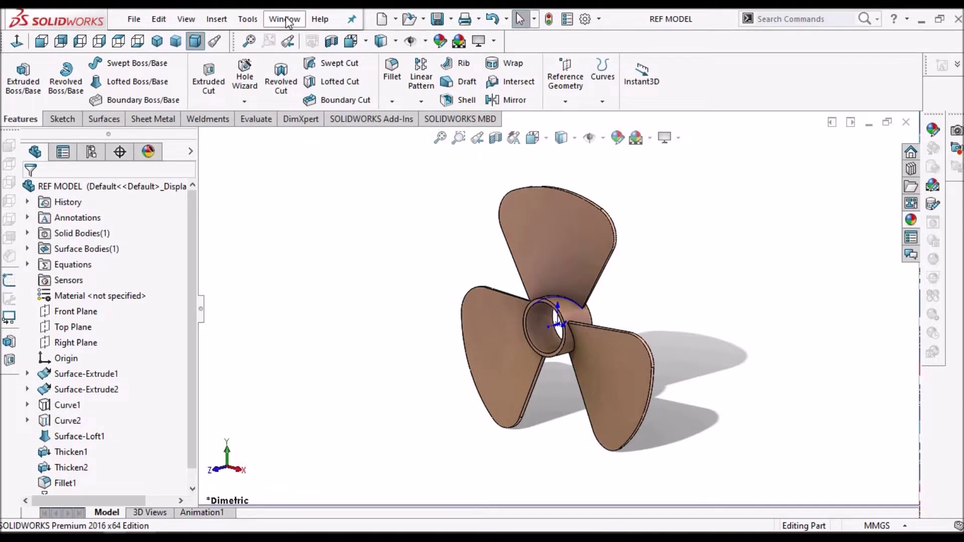
Step: In the DEMO MODEL part, sketch a circle of about 48.8 mm radius centred on the origin on the Front Plane
{"action": "left_click", "coordinate": [312, 181]}
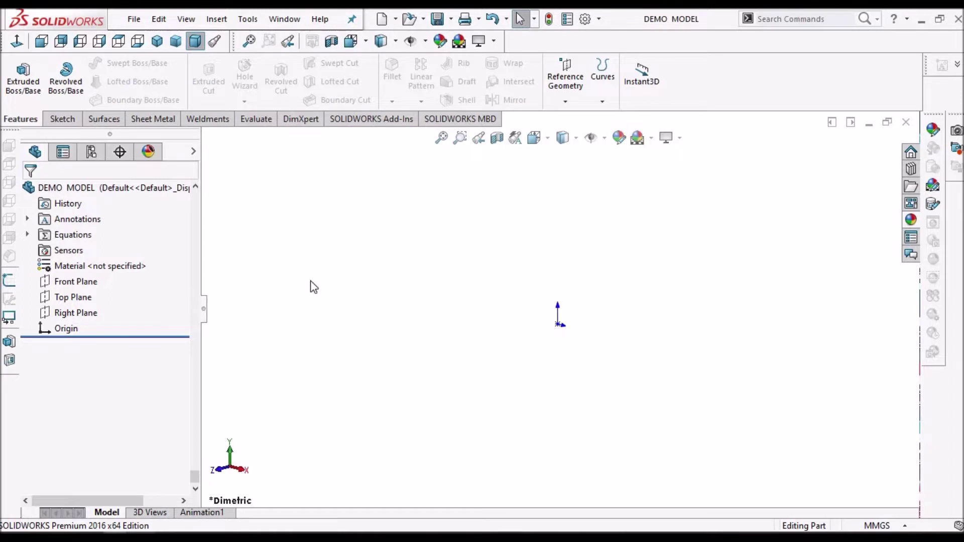
{"action": "left_click", "coordinate": [89, 284]}
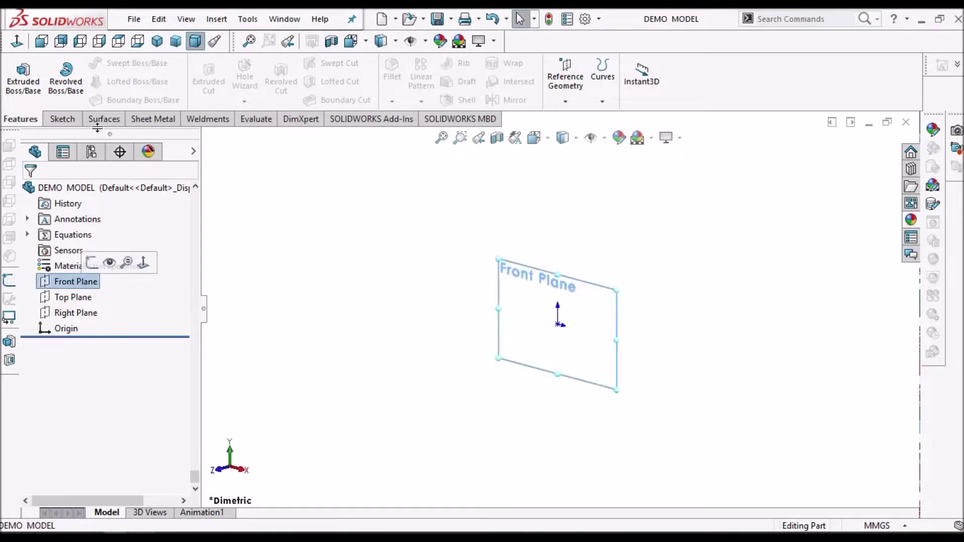
{"action": "left_click", "coordinate": [60, 118]}
{"action": "left_click", "coordinate": [17, 70]}
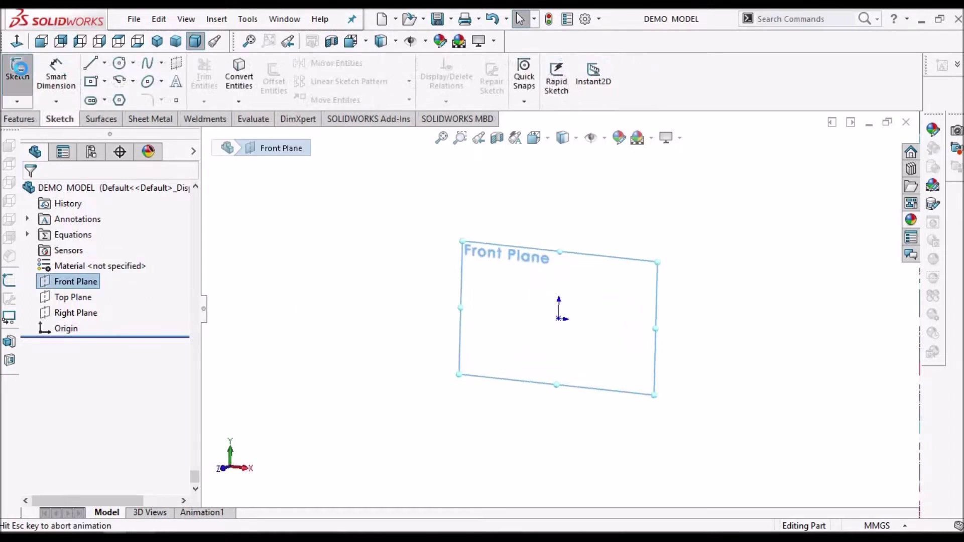
{"action": "left_click", "coordinate": [119, 63]}
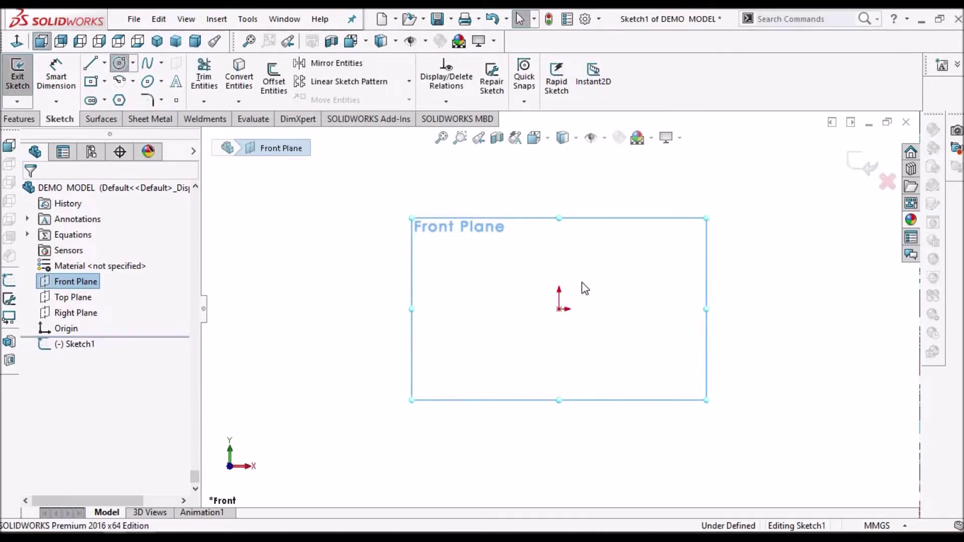
{"action": "left_click_drag", "start_coordinate": [562, 308], "coordinate": [626, 260]}
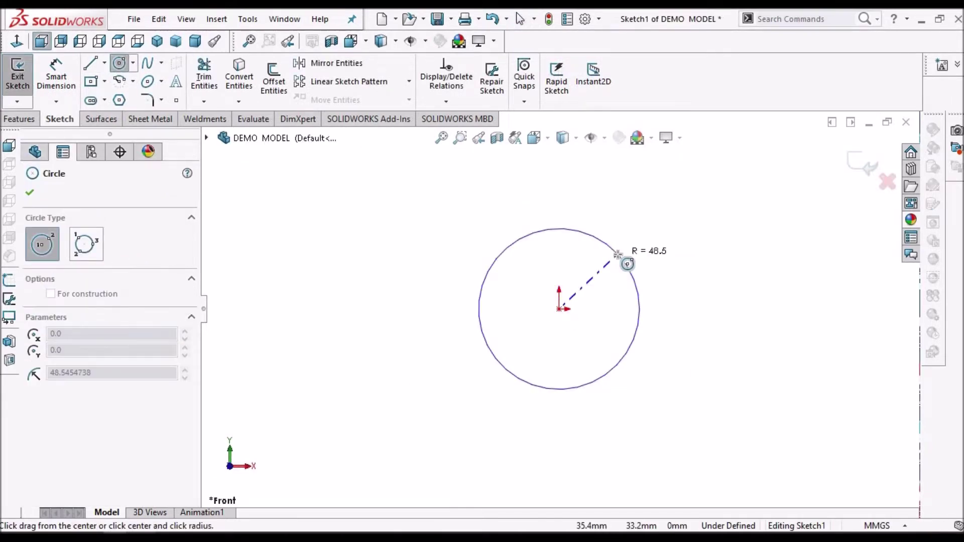
{"action": "right_click", "coordinate": [664, 195]}
{"action": "left_click", "coordinate": [685, 202]}
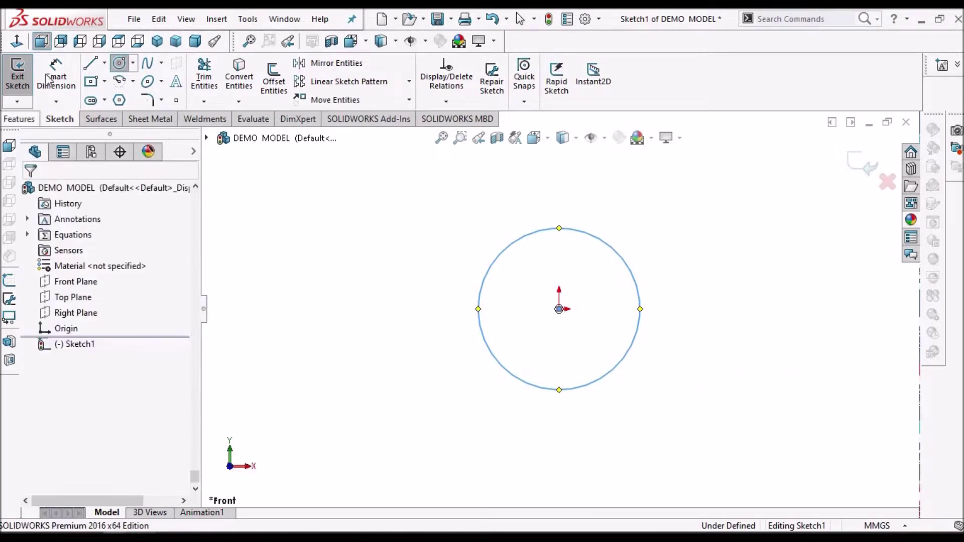
Step: Dimension the circle's diameter to 60 mm
{"action": "left_click", "coordinate": [50, 78]}
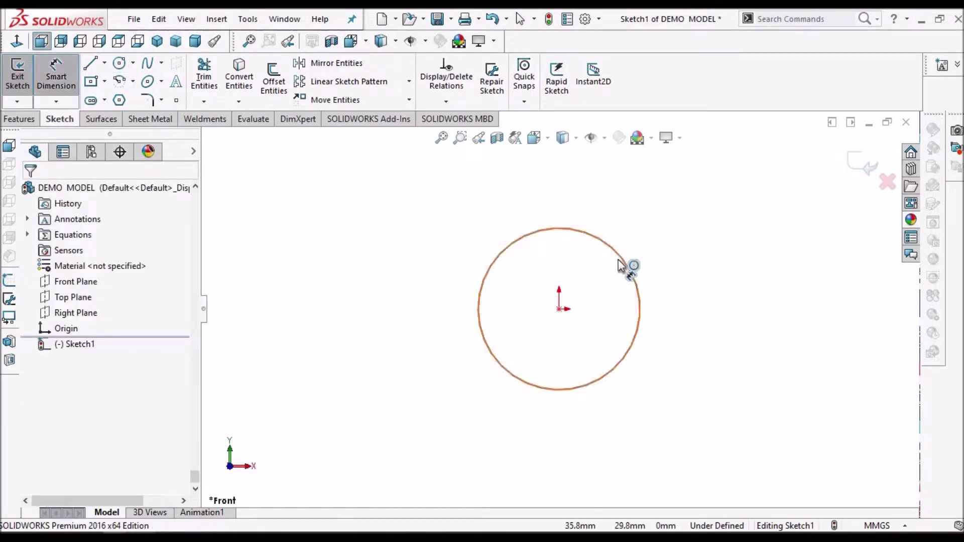
{"action": "left_click", "coordinate": [576, 274]}
{"action": "left_click", "coordinate": [577, 275]}
{"action": "key", "text": "Return"}
{"action": "key", "text": "Escape"}
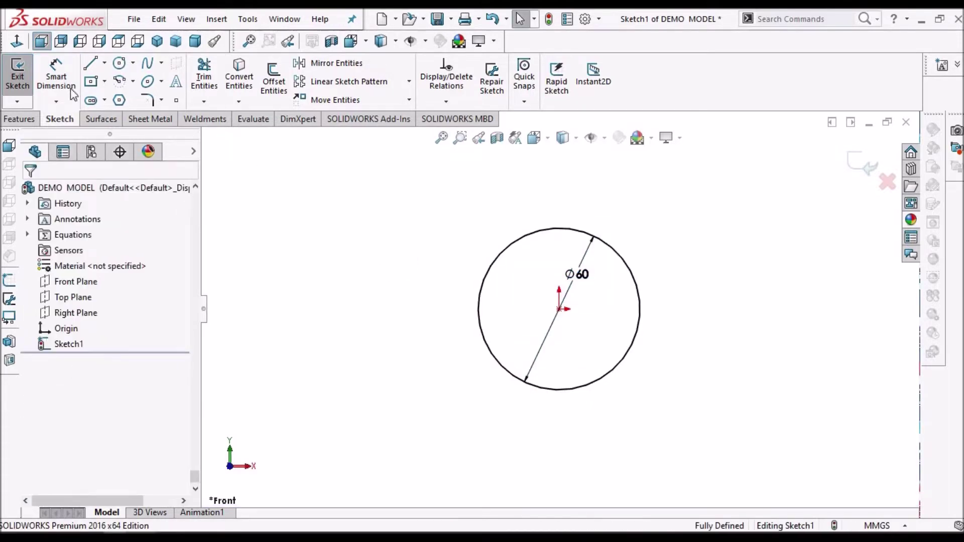
Step: Extrude the 60 mm circle as a surface with a Mid Plane end condition and a depth of 40 mm
{"action": "left_click", "coordinate": [102, 120]}
{"action": "left_click", "coordinate": [25, 82]}
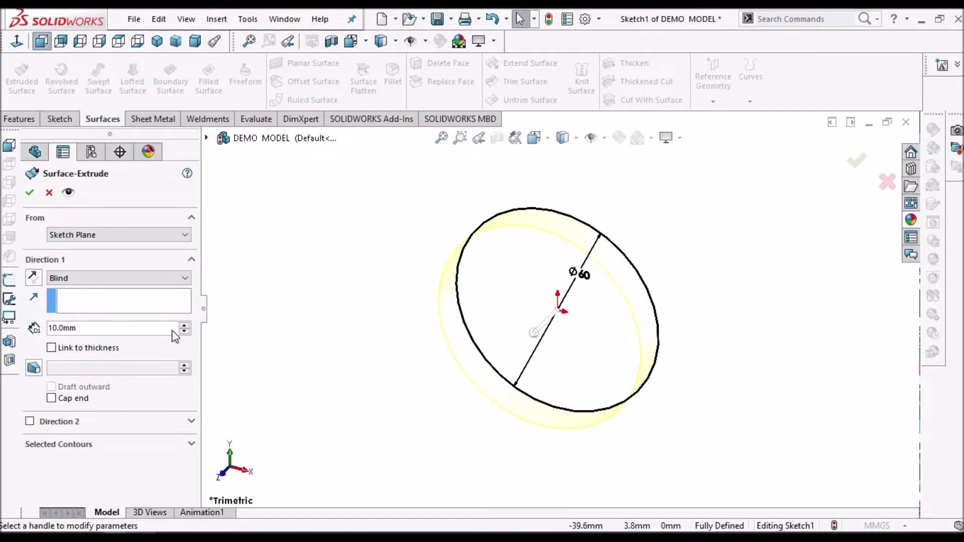
{"action": "double_click", "coordinate": [106, 326]}
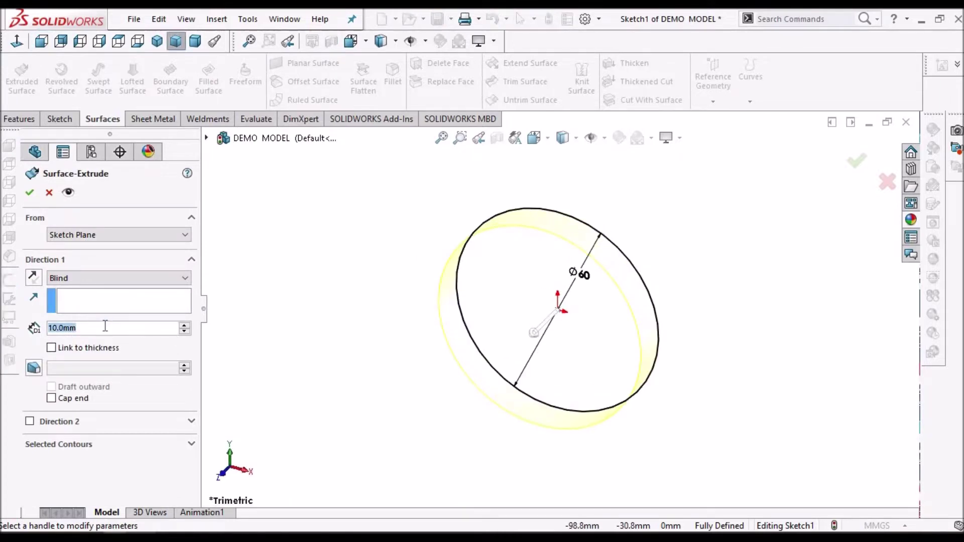
{"action": "type", "text": "40"}
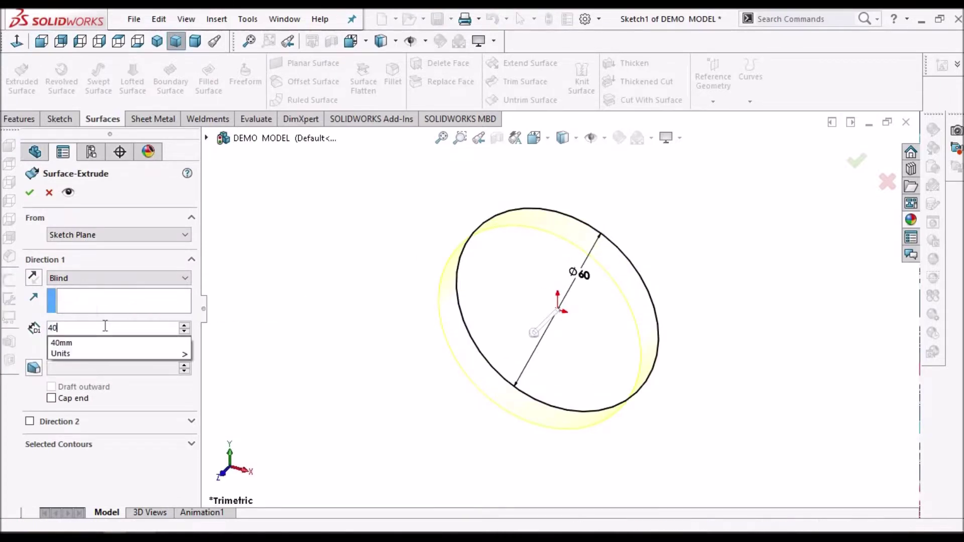
{"action": "key", "text": "Return"}
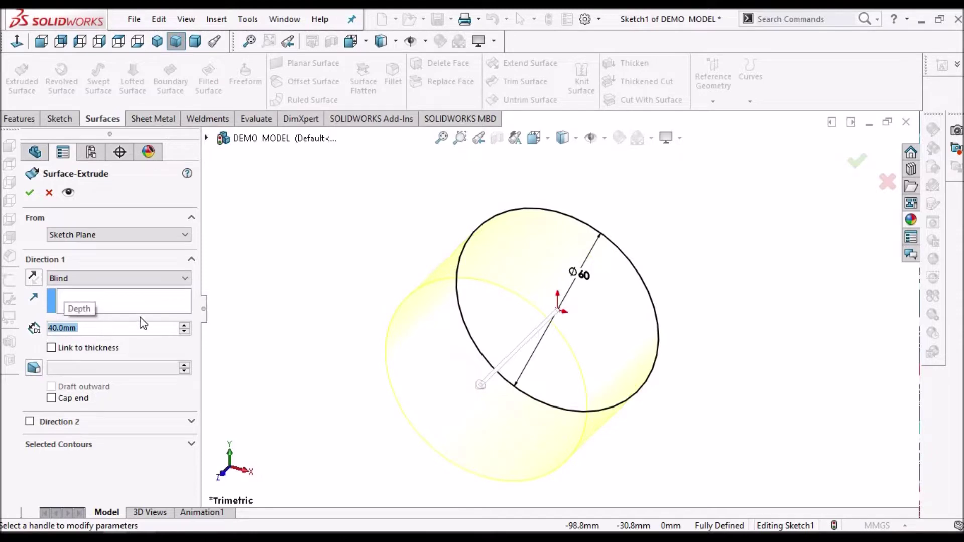
{"action": "left_click", "coordinate": [183, 278]}
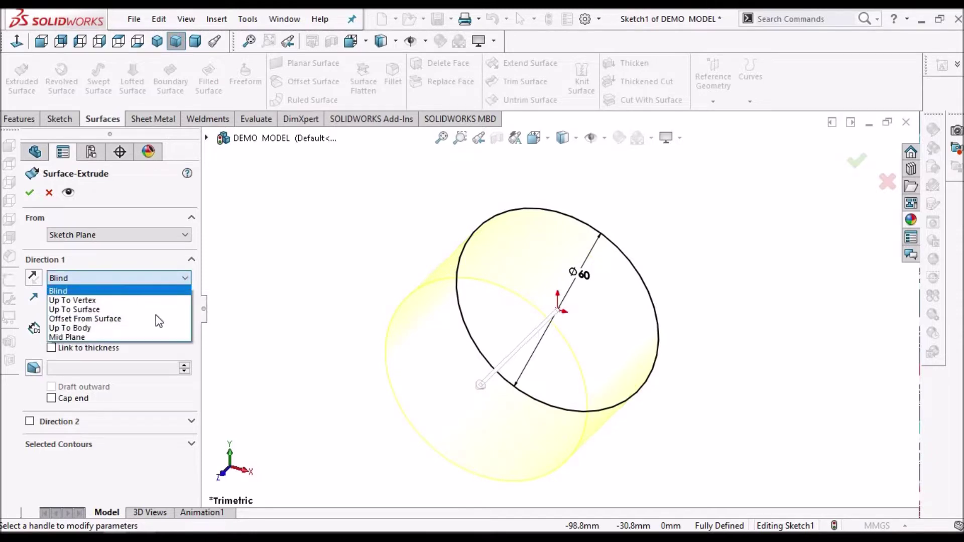
{"action": "left_click", "coordinate": [132, 337]}
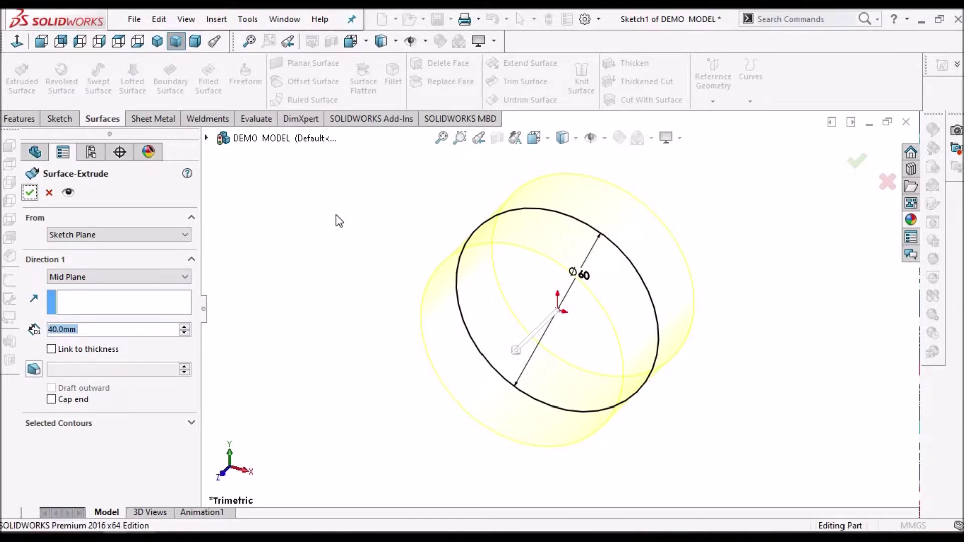
{"action": "key", "text": "Return"}
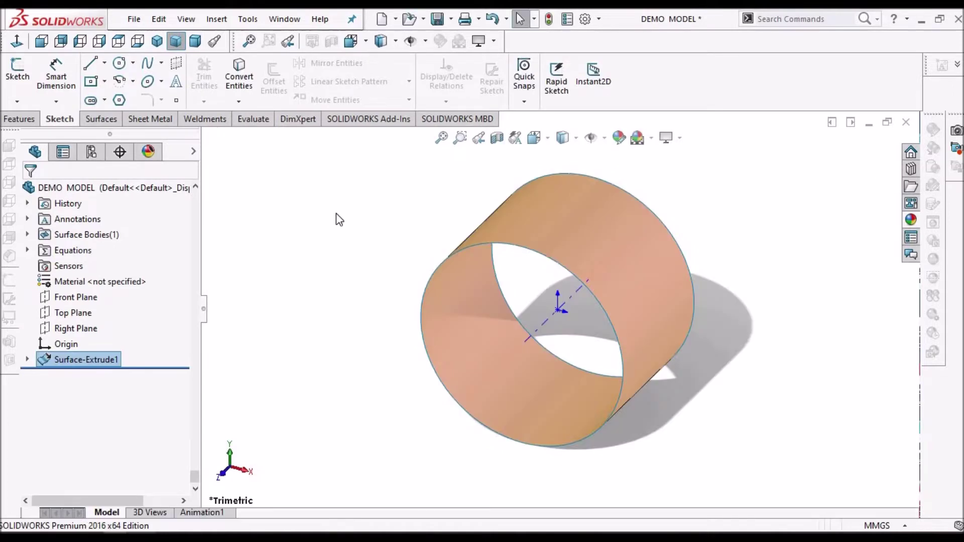
{"action": "left_click", "coordinate": [337, 213]}
Step: Start a new sketch on the Front Plane and draw an origin-centred circle of about 49.7 mm radius around the cylinder
{"action": "scroll", "coordinate": [339, 215], "scroll_direction": "up", "scroll_amount": 2}
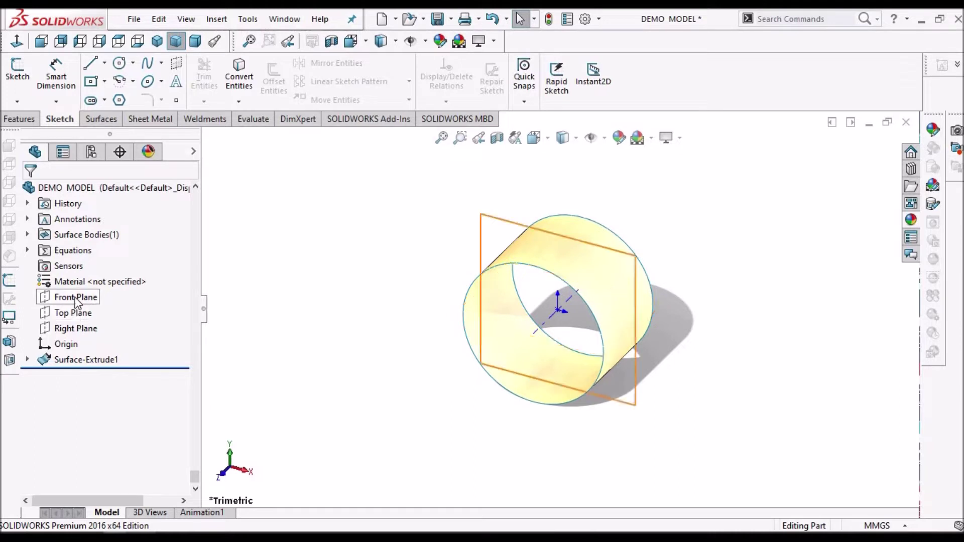
{"action": "left_click", "coordinate": [76, 297]}
{"action": "left_click", "coordinate": [17, 70]}
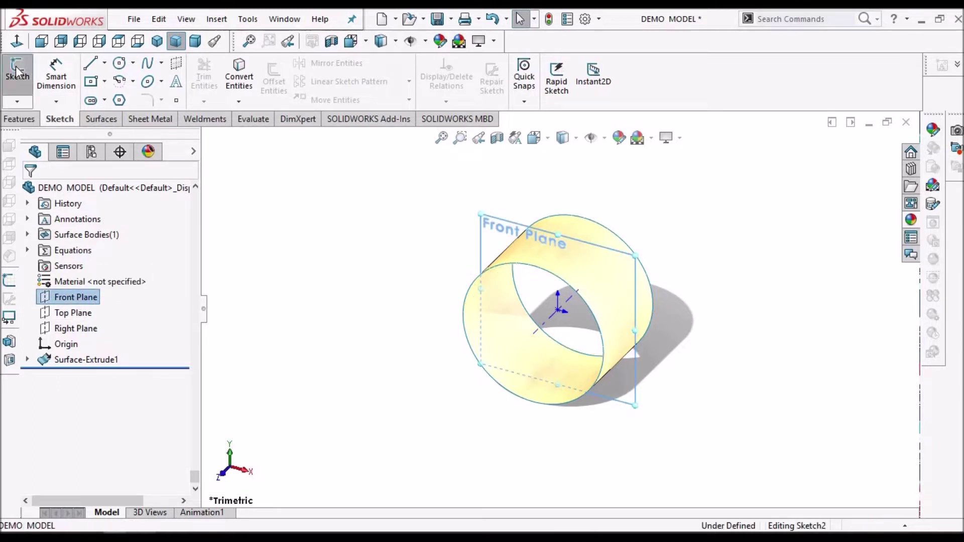
{"action": "left_click", "coordinate": [18, 41]}
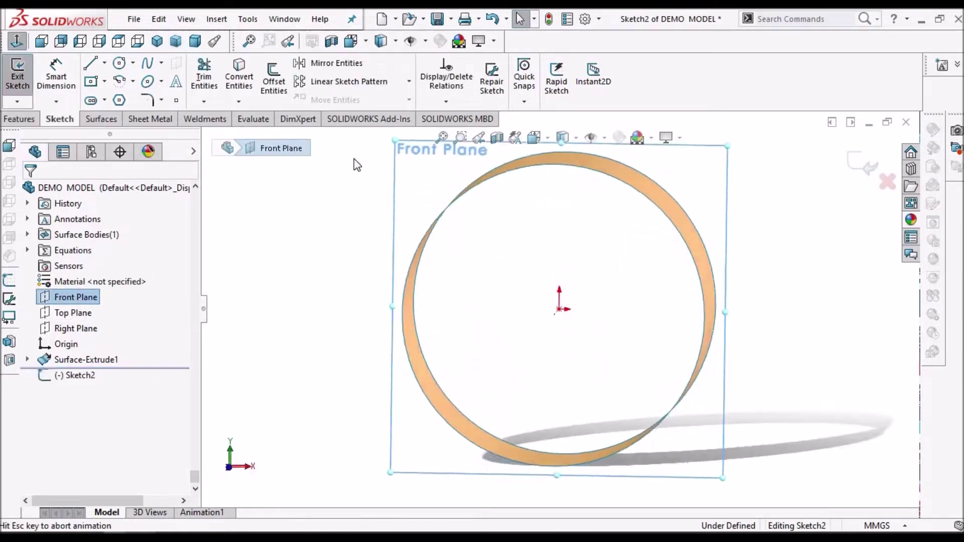
{"action": "left_click", "coordinate": [559, 309]}
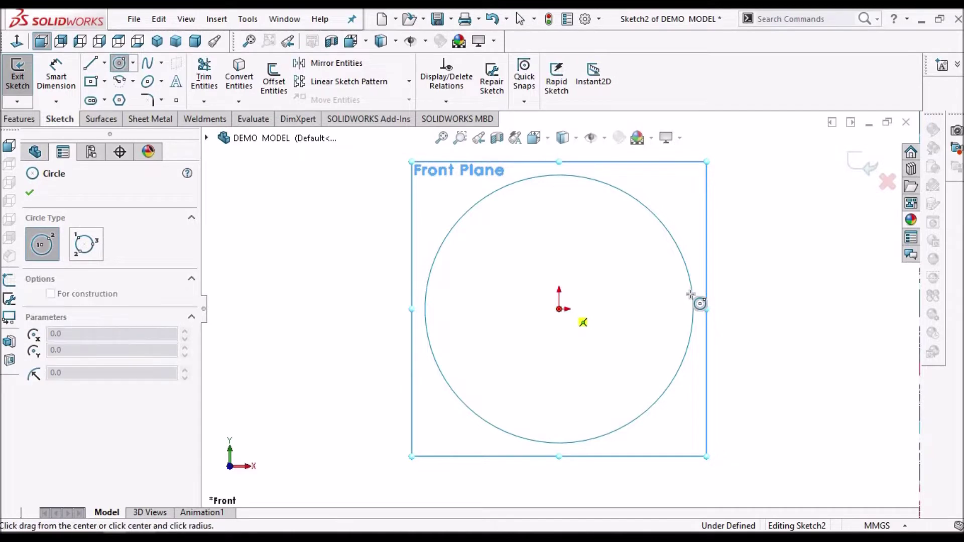
{"action": "left_click", "coordinate": [637, 307]}
{"action": "left_click", "coordinate": [559, 309]}
{"action": "left_click", "coordinate": [657, 226]}
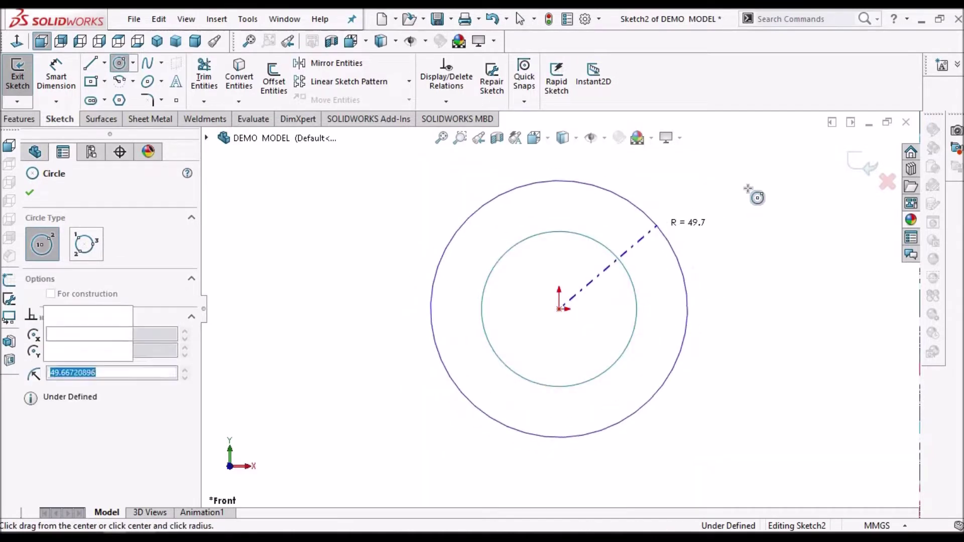
{"action": "right_click", "coordinate": [748, 188]}
{"action": "left_click", "coordinate": [760, 198]}
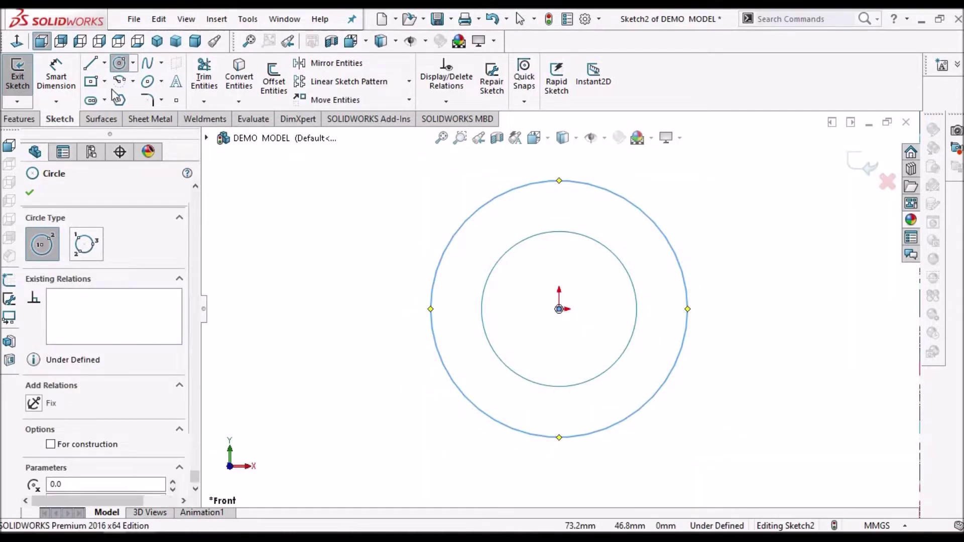
Step: Dimension the outer circle's diameter to 300 mm
{"action": "left_click", "coordinate": [69, 72]}
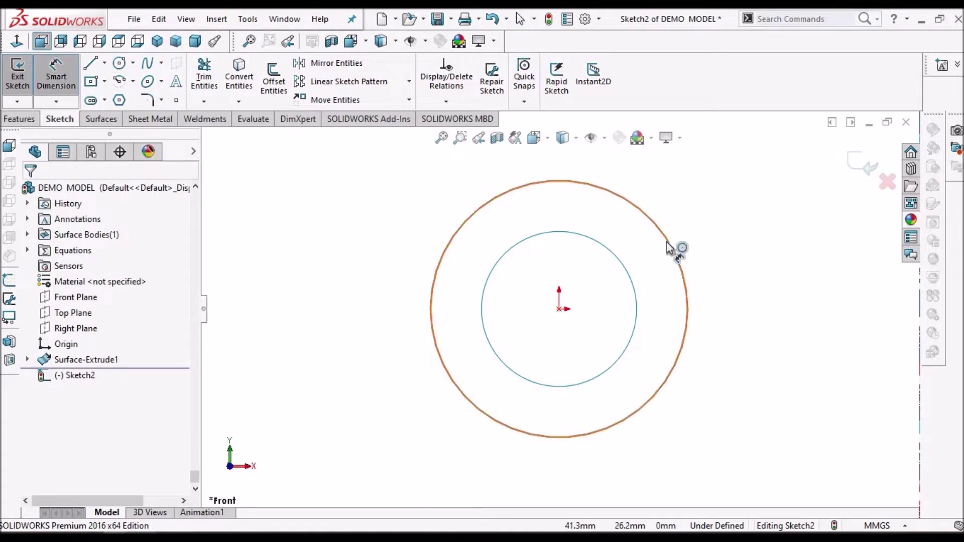
{"action": "left_click", "coordinate": [617, 241]}
{"action": "left_click", "coordinate": [622, 242]}
{"action": "type", "text": "300"}
{"action": "key", "text": "Return"}
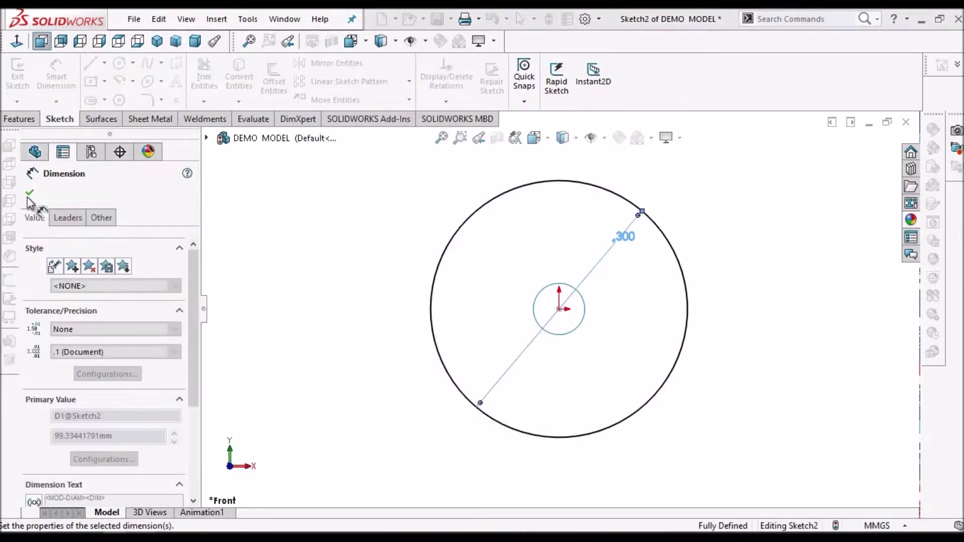
{"action": "left_click", "coordinate": [309, 231]}
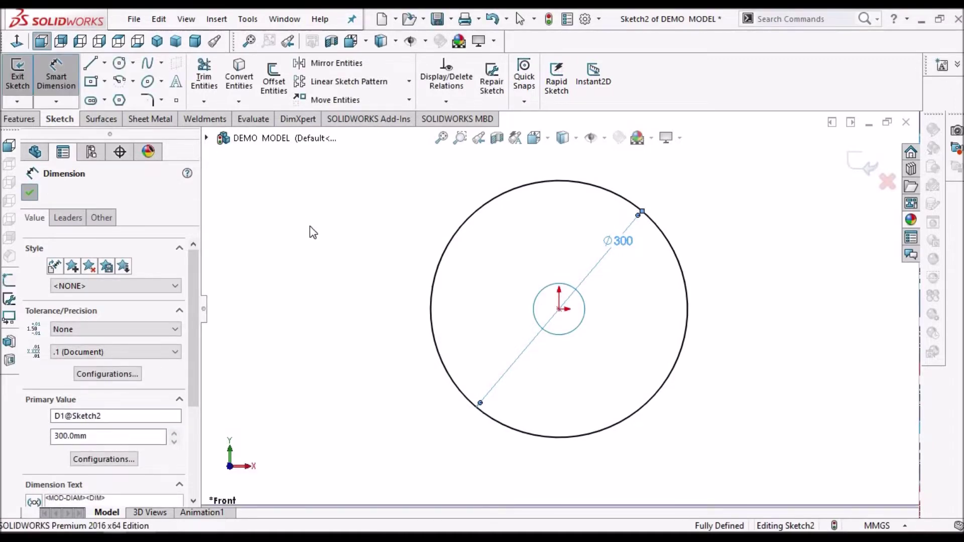
{"action": "key", "text": "Escape"}
Step: Extrude the 300 mm circle as a surface with a Mid Plane end condition and a depth of 20 mm
{"action": "middle_click_drag", "start_coordinate": [531, 278], "coordinate": [496, 320]}
{"action": "left_click", "coordinate": [112, 119]}
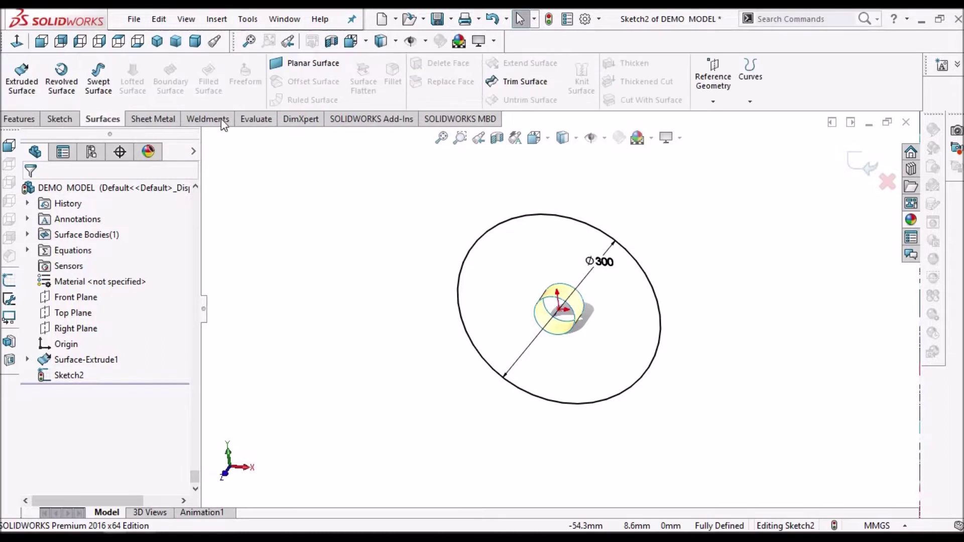
{"action": "left_click", "coordinate": [22, 80]}
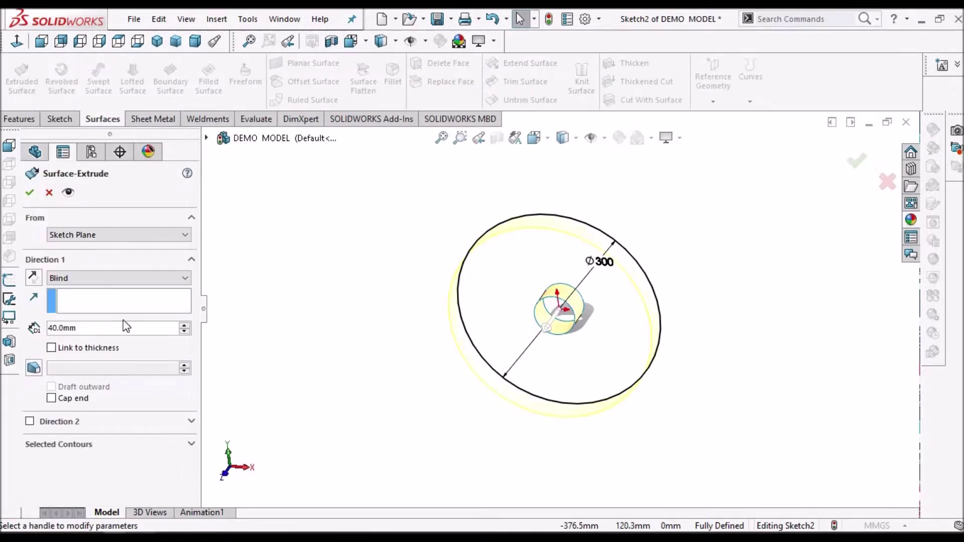
{"action": "left_click", "coordinate": [190, 281]}
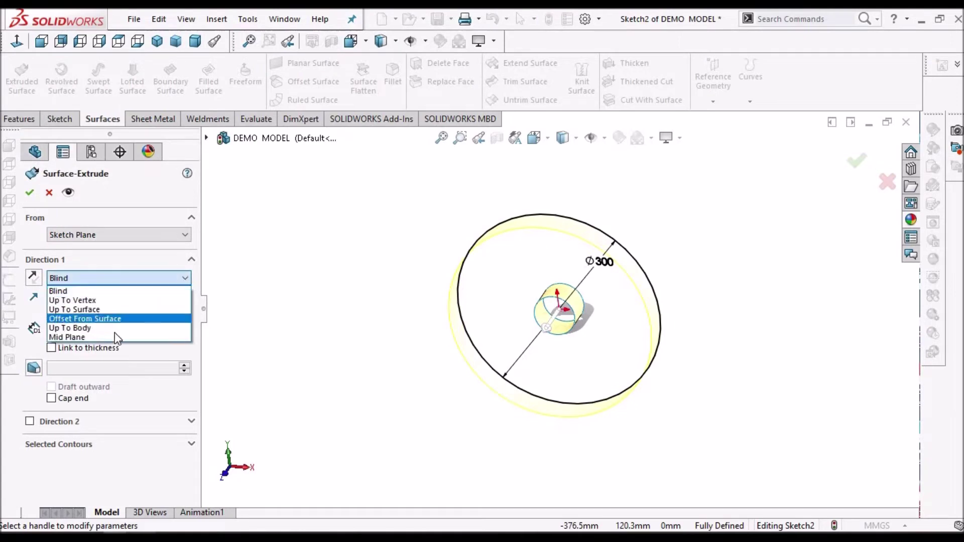
{"action": "left_click", "coordinate": [115, 335]}
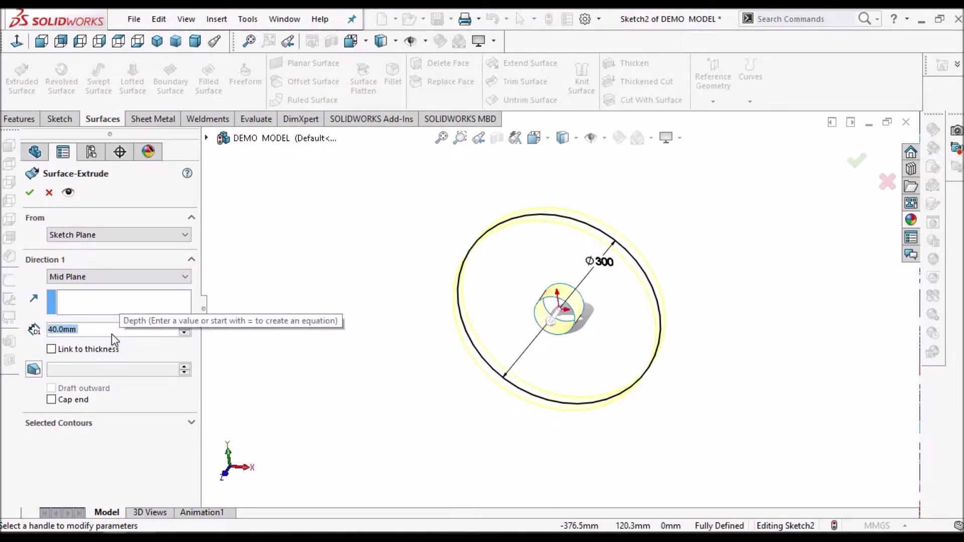
{"action": "type", "text": "20"}
{"action": "key", "text": "Return"}
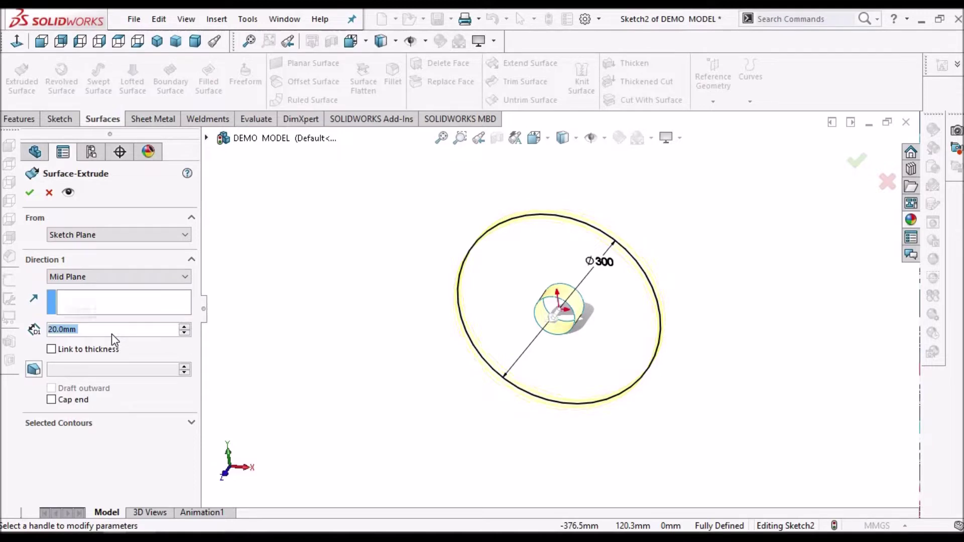
{"action": "left_click", "coordinate": [30, 193]}
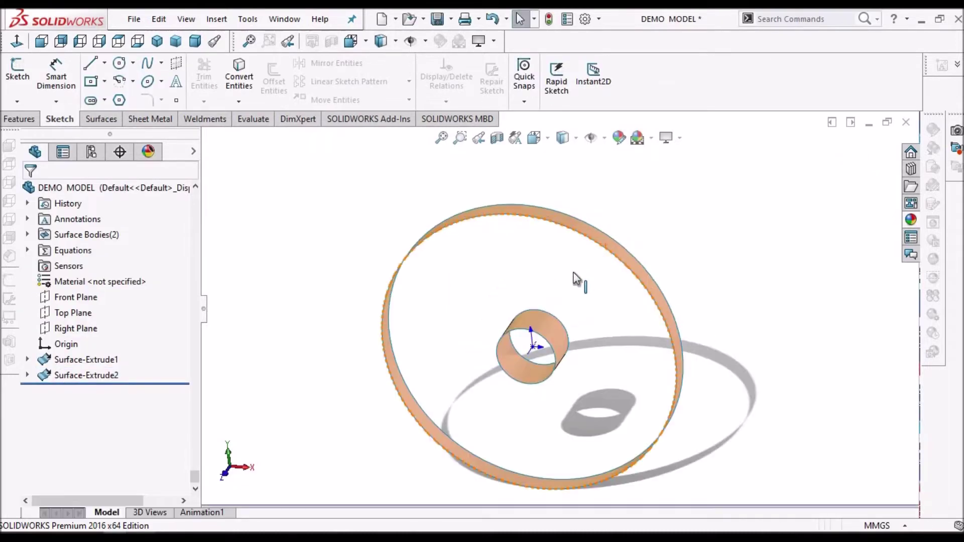
{"action": "middle_click_drag", "start_coordinate": [553, 288], "coordinate": [600, 301]}
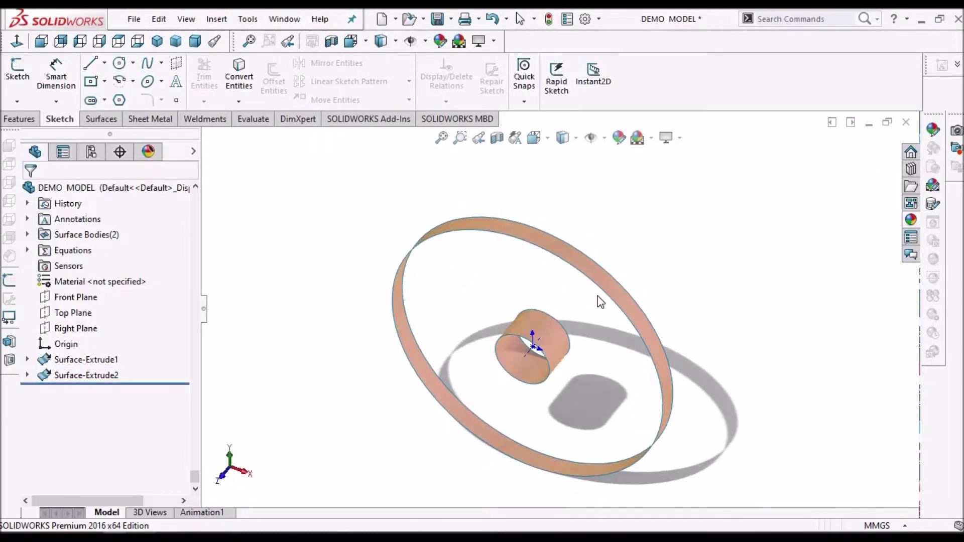
{"action": "left_click", "coordinate": [605, 281]}
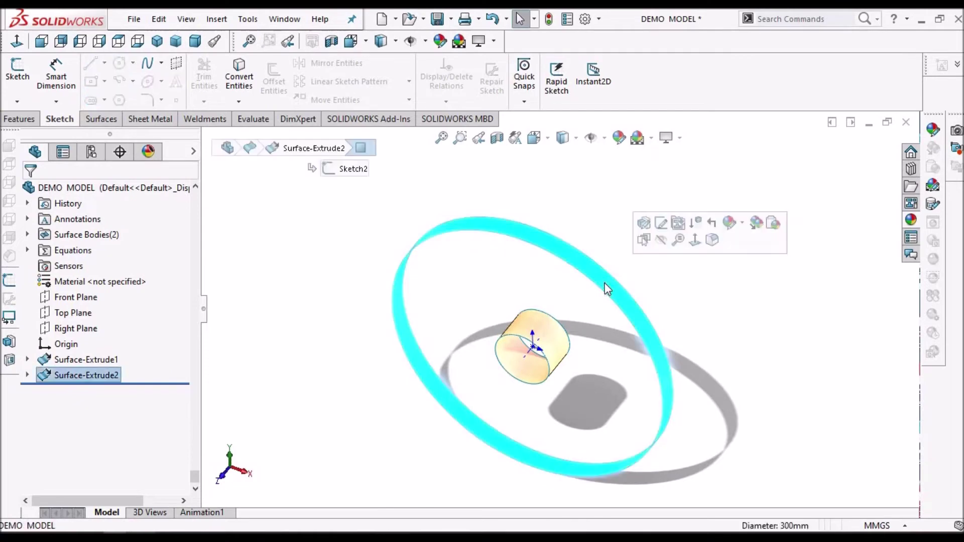
{"action": "mouse_move", "coordinate": [617, 276]}
{"action": "middle_mouse_down"}
{"action": "mouse_move", "coordinate": [598, 261]}
{"action": "mouse_move", "coordinate": [582, 269]}
{"action": "mouse_move", "coordinate": [601, 273]}
{"action": "middle_mouse_up"}
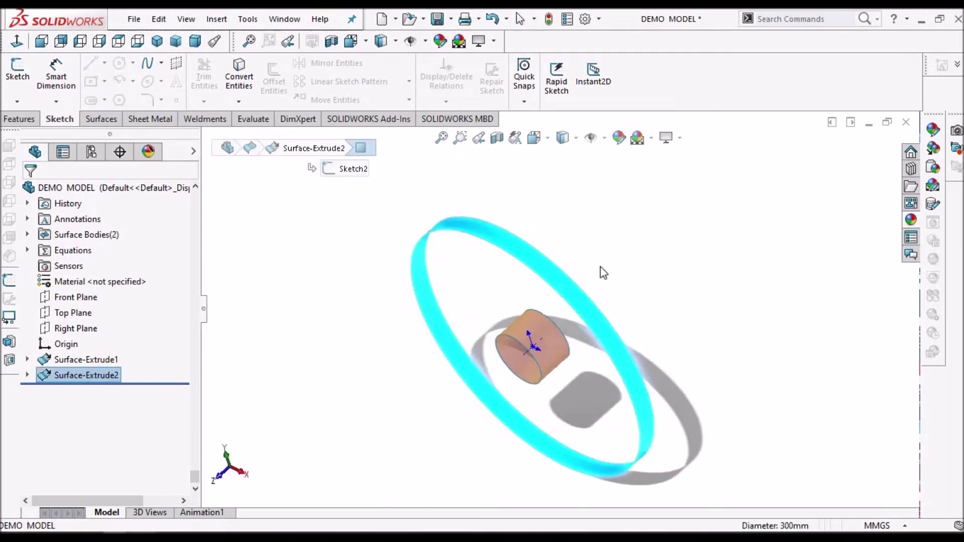
{"action": "left_click", "coordinate": [570, 311]}
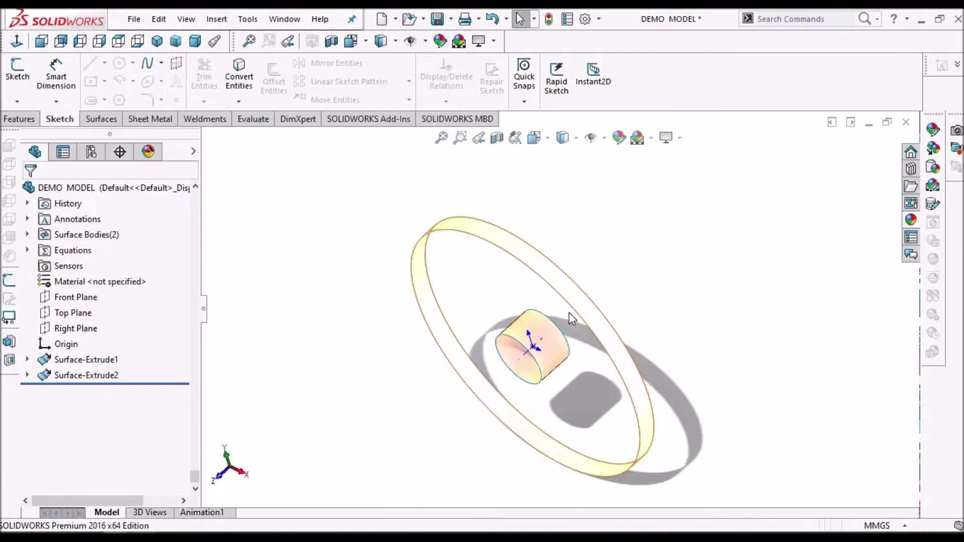
{"action": "scroll", "coordinate": [547, 351], "scroll_direction": "down", "scroll_amount": 1}
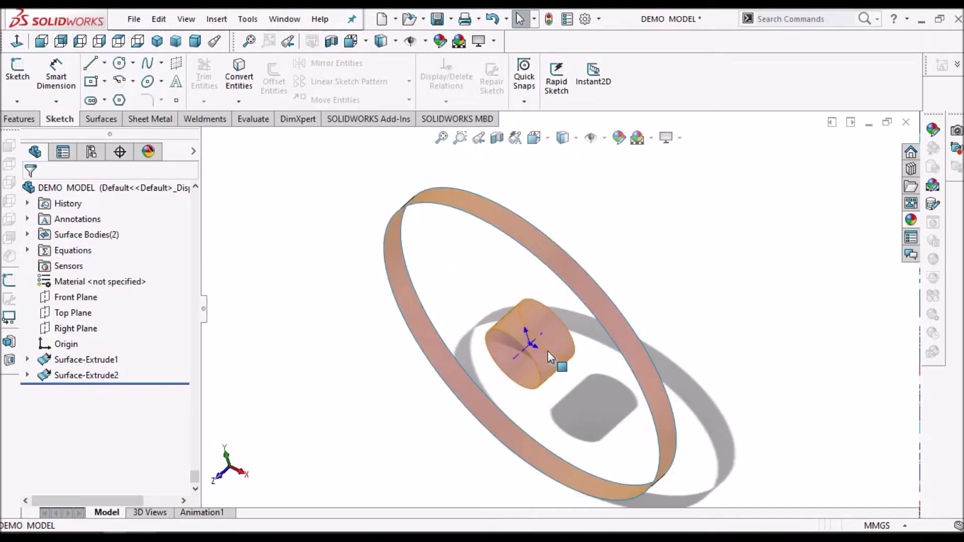
{"action": "left_click", "coordinate": [547, 351]}
{"action": "middle_click_drag", "start_coordinate": [547, 351], "coordinate": [608, 326]}
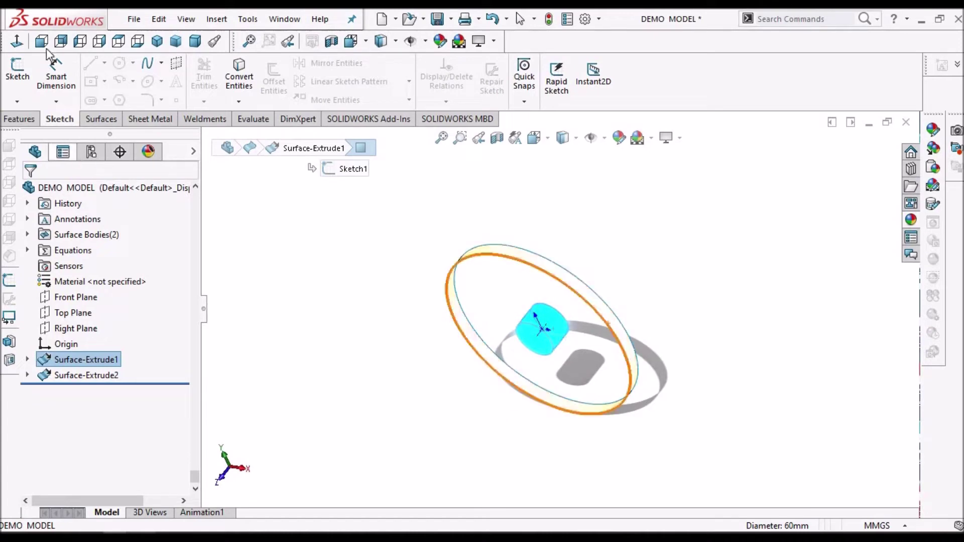
{"action": "left_click", "coordinate": [118, 42]}
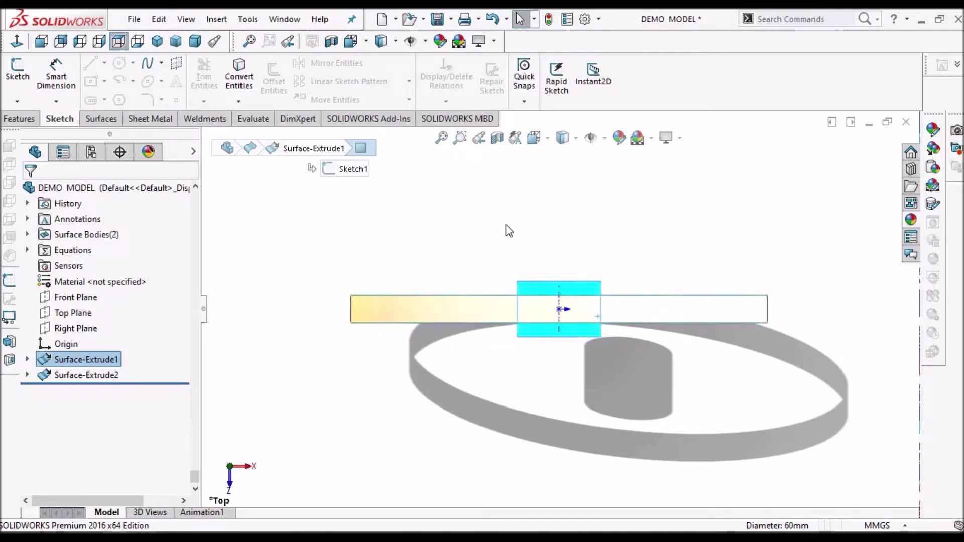
{"action": "left_click", "coordinate": [196, 41]}
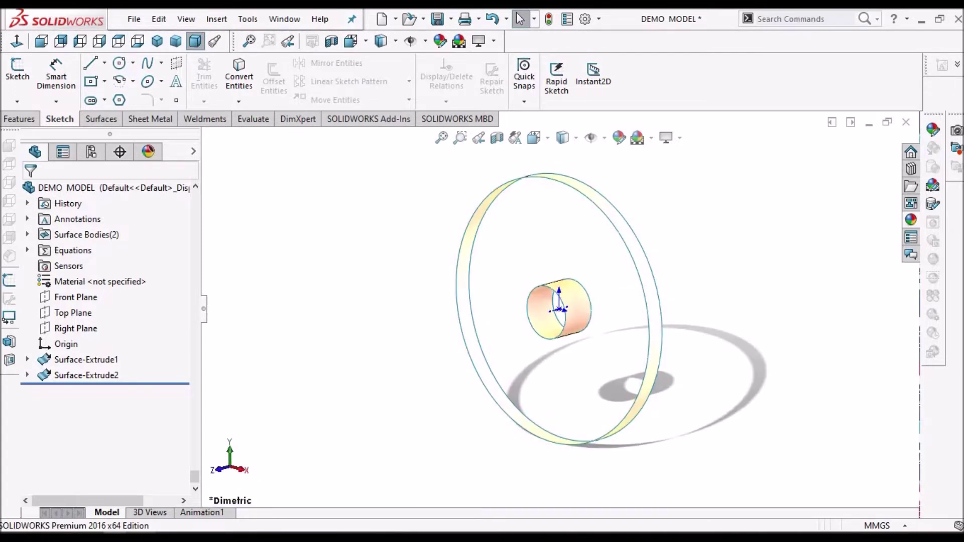
Step: Start a new sketch on the Top Plane, viewed normal to it, and switch the model display to wireframe
{"action": "left_click", "coordinate": [77, 313]}
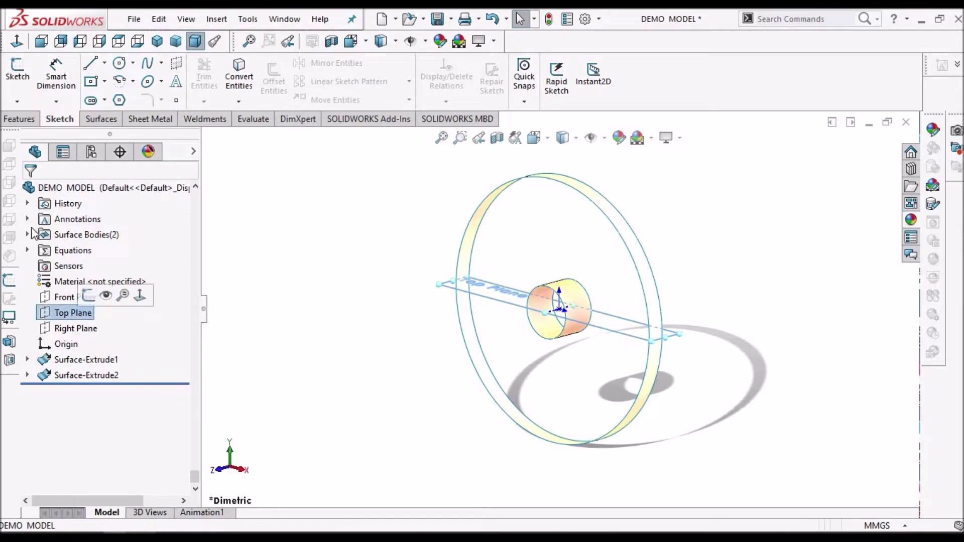
{"action": "left_click", "coordinate": [19, 64]}
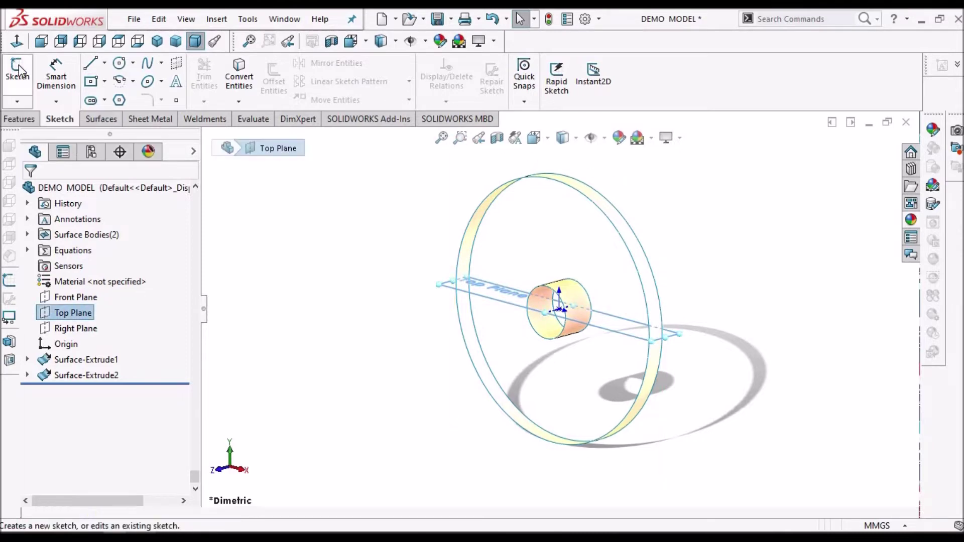
{"action": "left_click", "coordinate": [17, 42]}
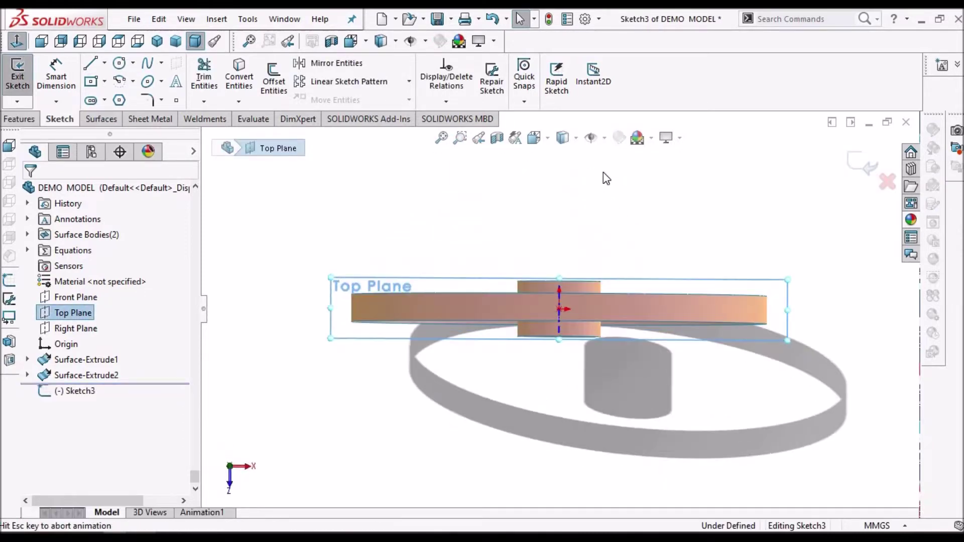
{"action": "left_click", "coordinate": [574, 141]}
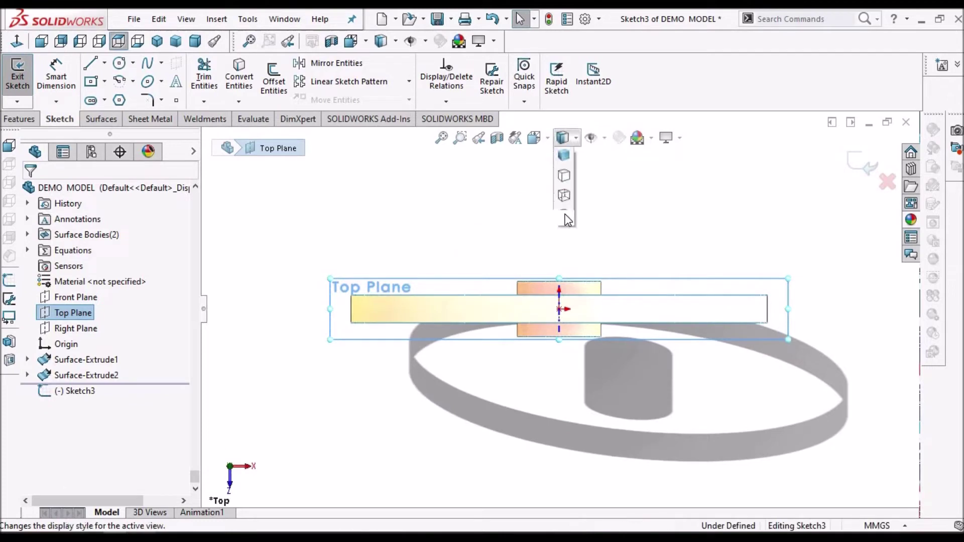
{"action": "left_click", "coordinate": [563, 244]}
{"action": "left_click", "coordinate": [617, 209]}
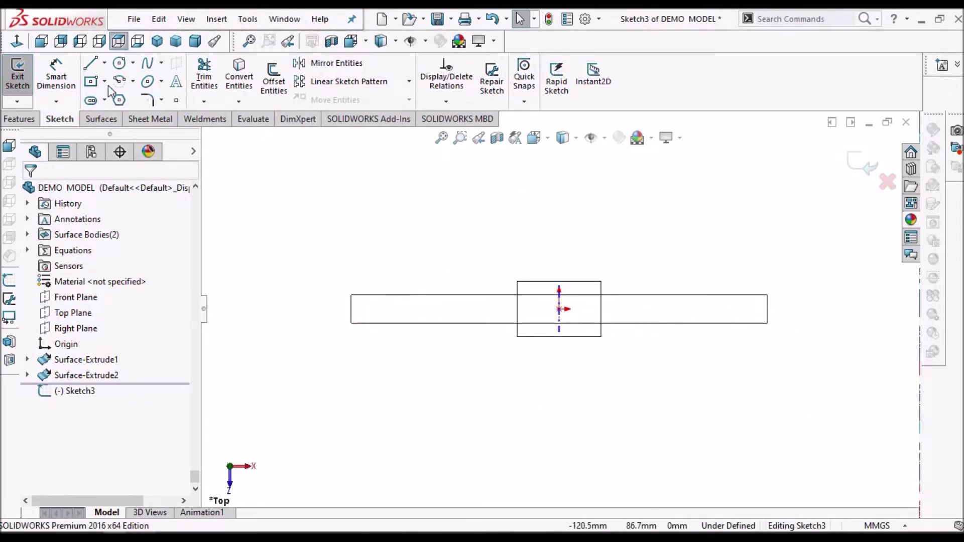
Step: Draw a midpoint line centred on the origin, about 240 mm long and inclined about 15° from the horizontal
{"action": "left_click", "coordinate": [105, 64]}
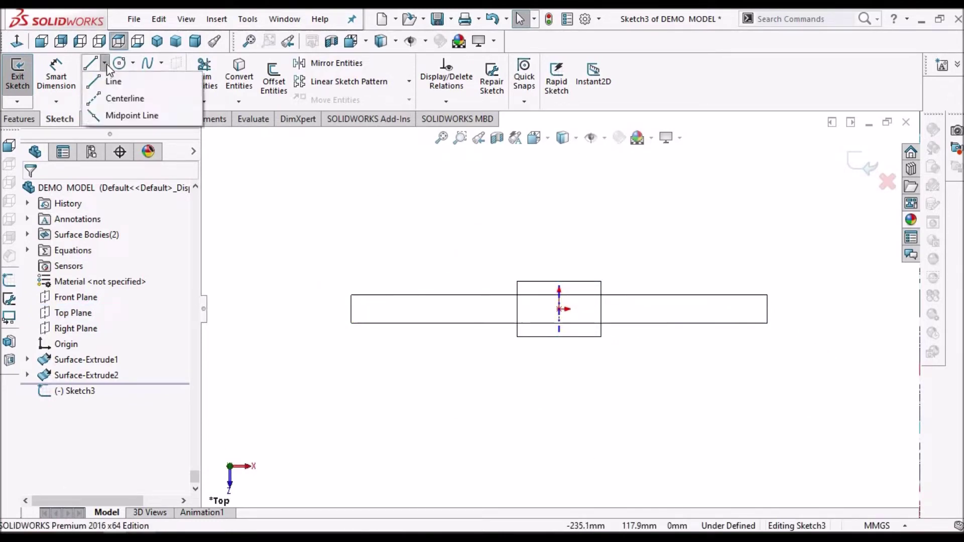
{"action": "left_click", "coordinate": [133, 115]}
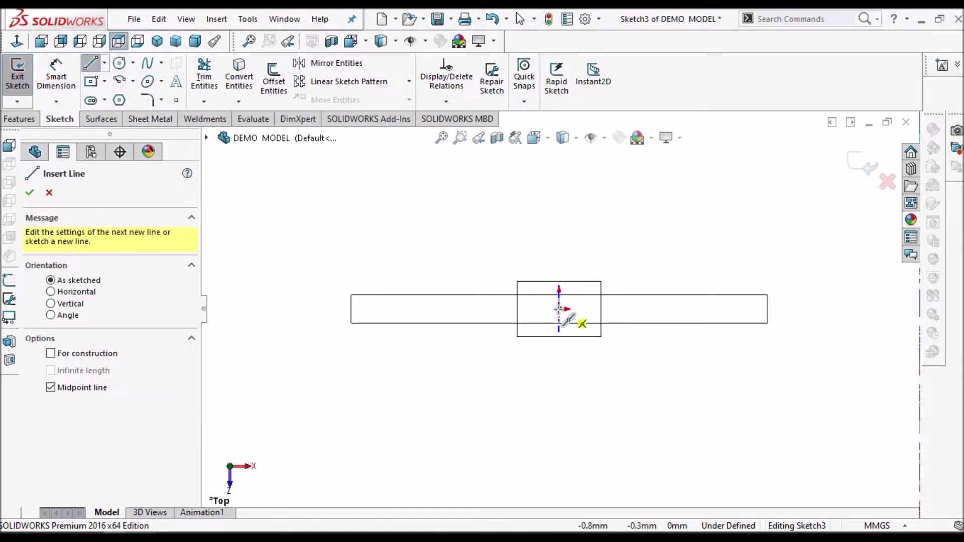
{"action": "left_click", "coordinate": [670, 279]}
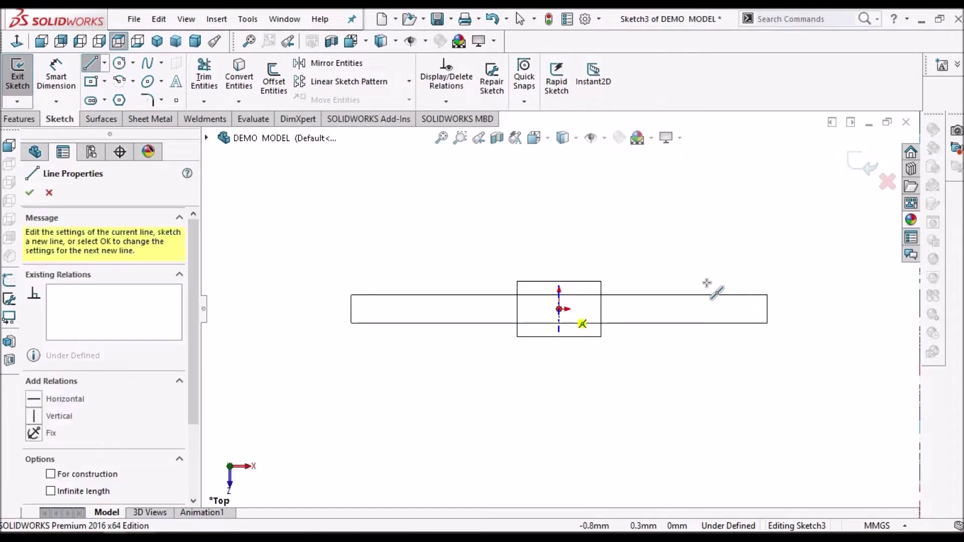
{"action": "left_click", "coordinate": [719, 265]}
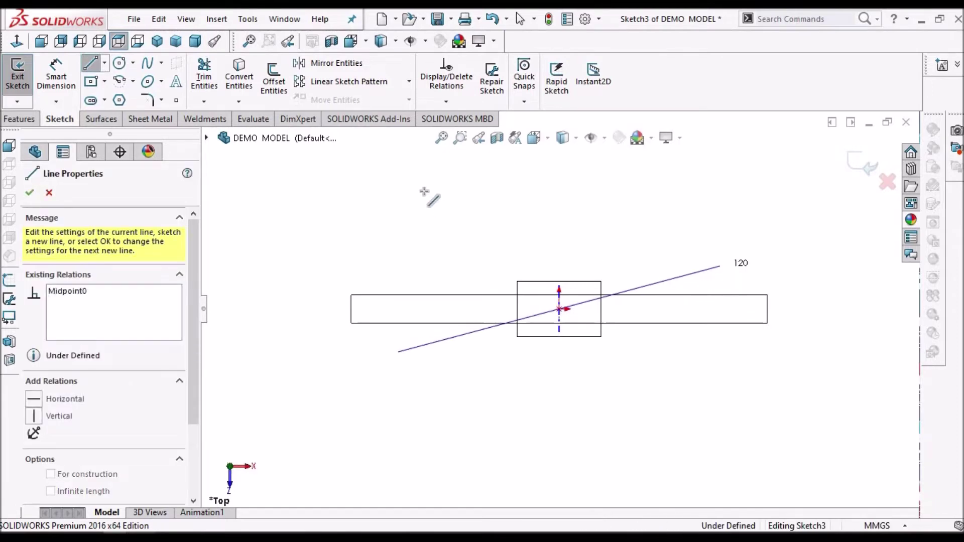
{"action": "right_click", "coordinate": [433, 195]}
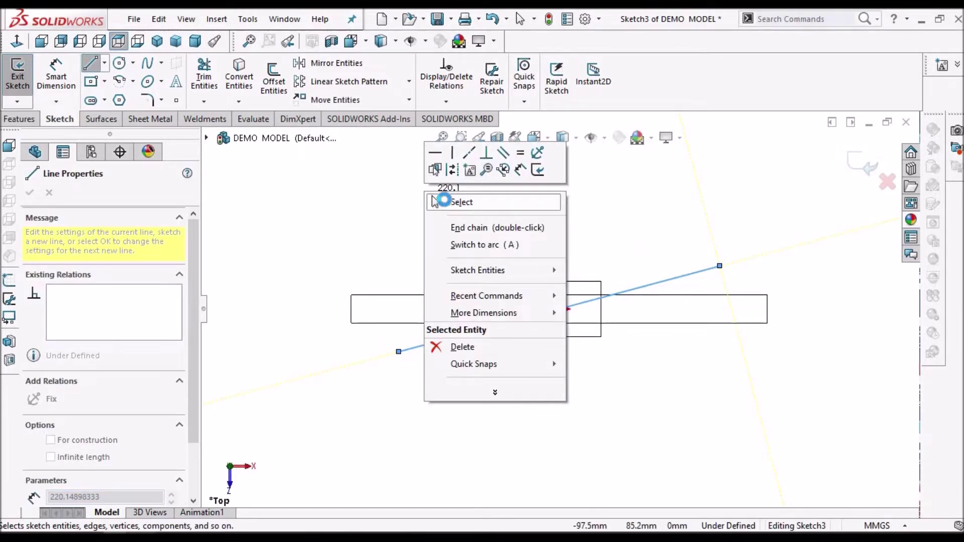
{"action": "left_click", "coordinate": [442, 201]}
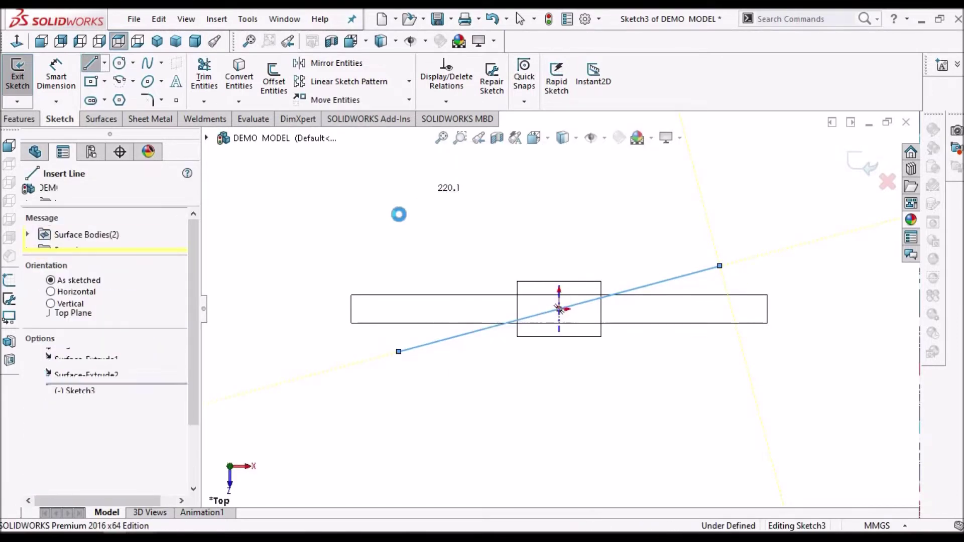
Step: Draw a horizontal centerline about 90 mm long from the origin towards positive X
{"action": "left_click", "coordinate": [105, 65]}
{"action": "left_click", "coordinate": [131, 102]}
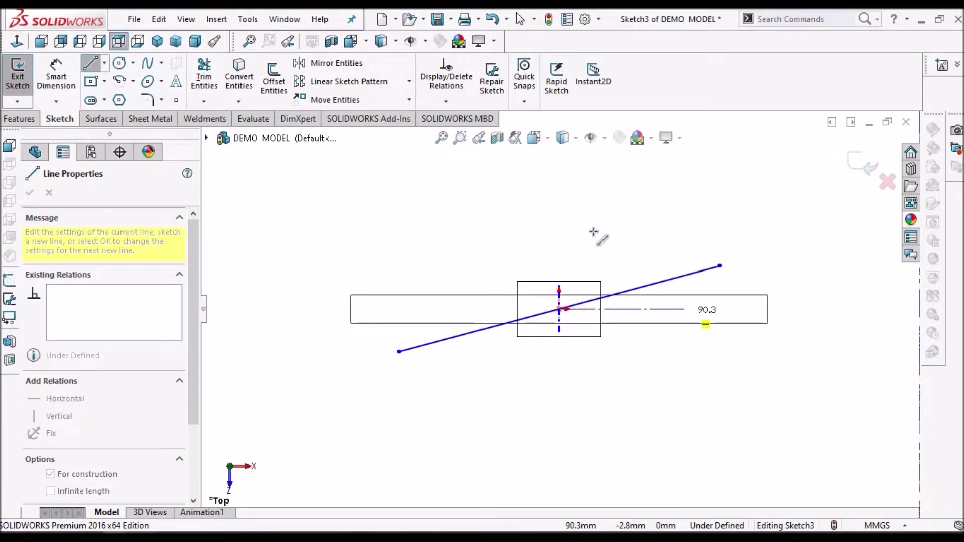
{"action": "left_click", "coordinate": [684, 309]}
{"action": "right_click", "coordinate": [592, 221]}
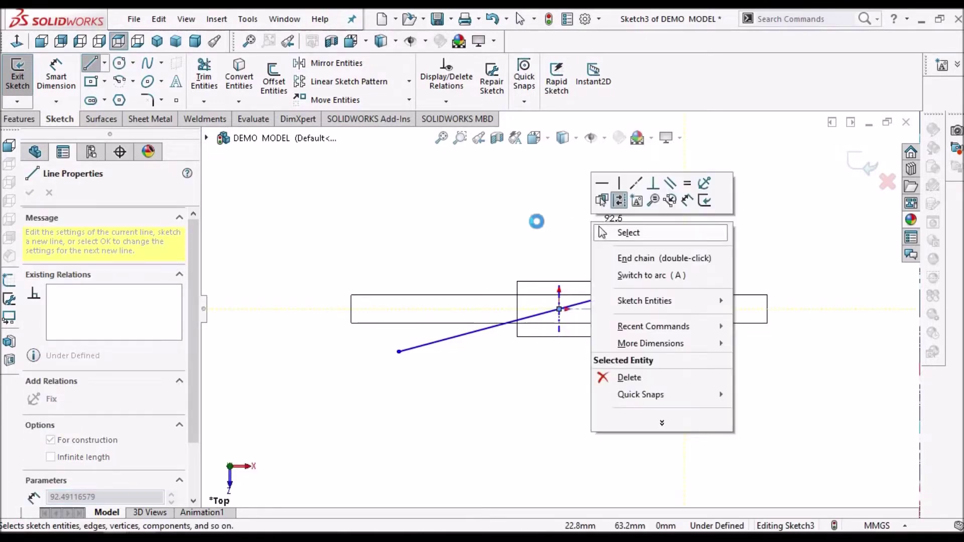
{"action": "key", "text": "Escape"}
{"action": "key", "text": "Escape"}
Step: Dimension the angle between the inclined line and the centerline to 5.7° and place its text clear of the geometry
{"action": "left_click", "coordinate": [57, 71]}
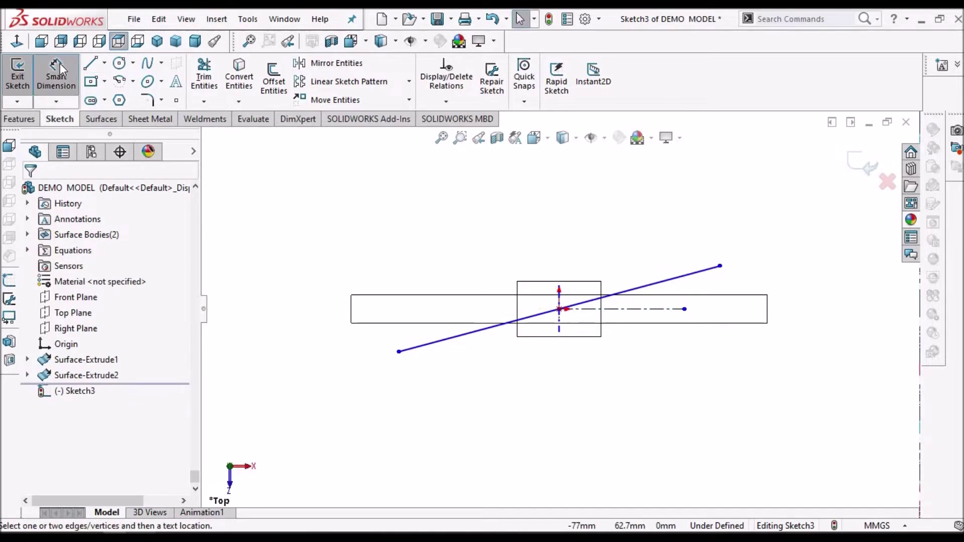
{"action": "scroll", "coordinate": [620, 283], "scroll_direction": "down", "scroll_amount": 3}
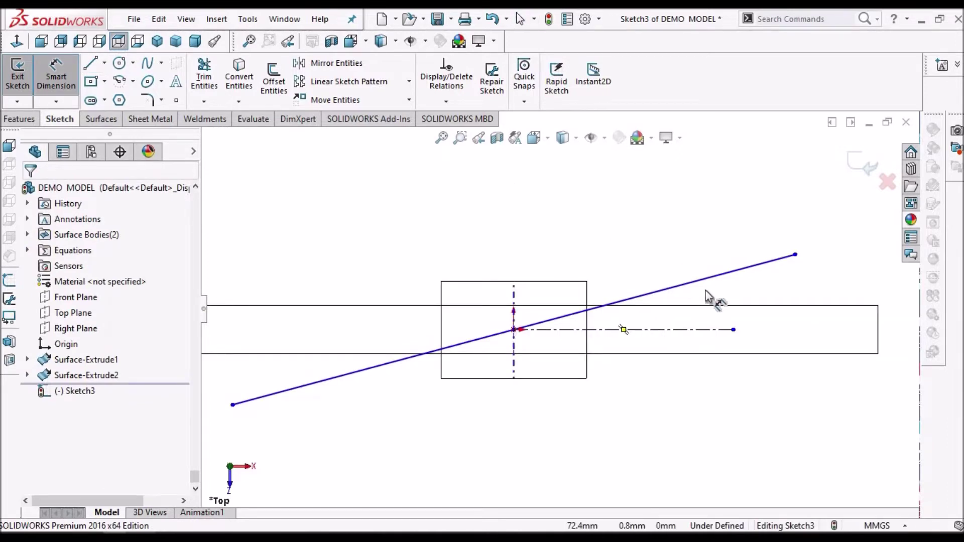
{"action": "left_click", "coordinate": [703, 329]}
{"action": "left_click", "coordinate": [707, 282]}
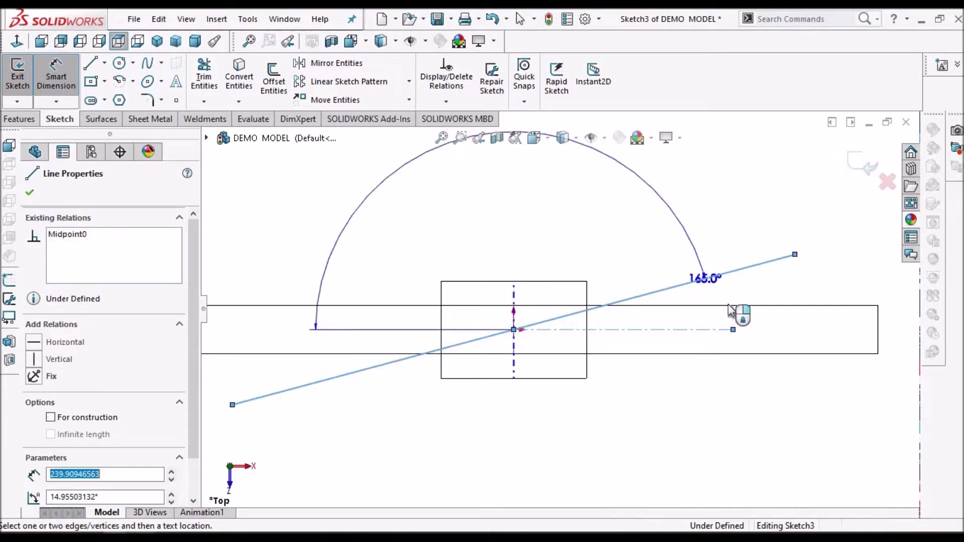
{"action": "left_click", "coordinate": [732, 311]}
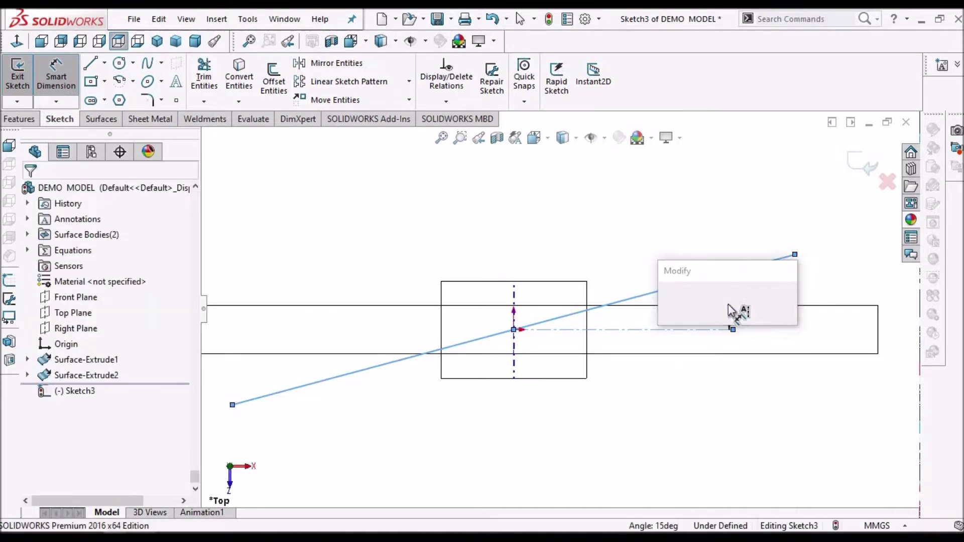
{"action": "key", "text": "Return"}
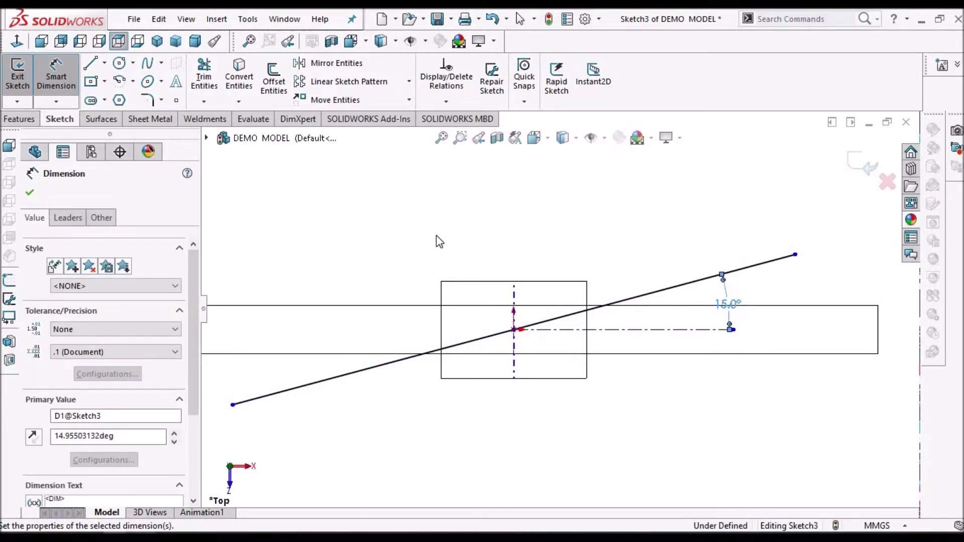
{"action": "left_click", "coordinate": [749, 354]}
{"action": "scroll", "coordinate": [744, 349], "scroll_direction": "down", "scroll_amount": 3}
{"action": "left_click_drag", "start_coordinate": [722, 300], "coordinate": [758, 302]}
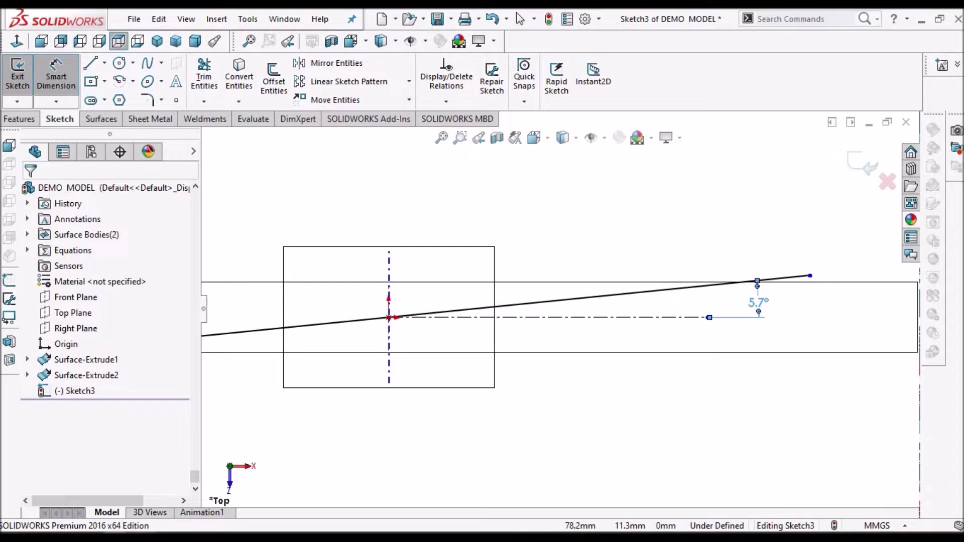
{"action": "left_click", "coordinate": [625, 208]}
Step: Dimension the inclined line's length between its two endpoints to 180 mm
{"action": "scroll", "coordinate": [603, 265], "scroll_direction": "up", "scroll_amount": 1}
{"action": "scroll", "coordinate": [581, 287], "scroll_direction": "up", "scroll_amount": 2}
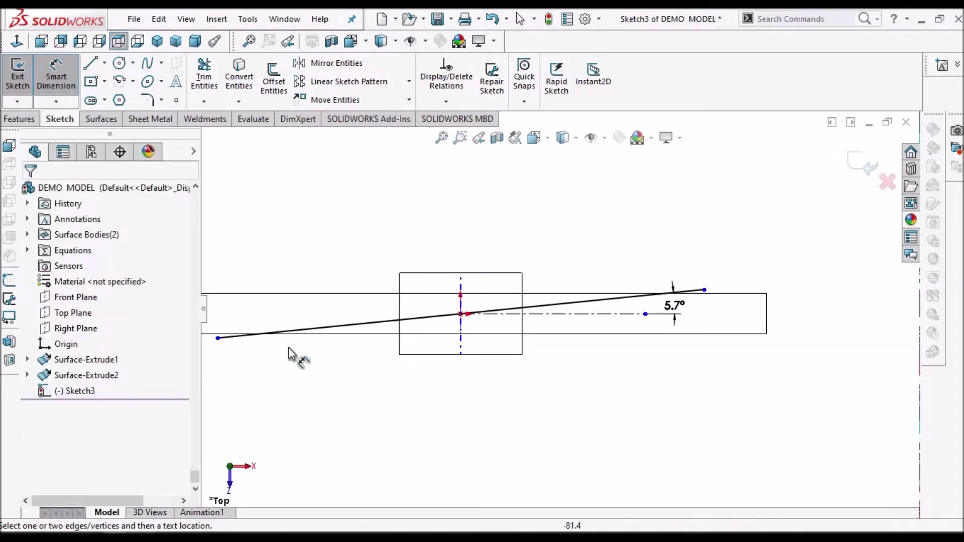
{"action": "scroll", "coordinate": [287, 347], "scroll_direction": "down", "scroll_amount": 1}
{"action": "scroll", "coordinate": [768, 291], "scroll_direction": "down", "scroll_amount": 3}
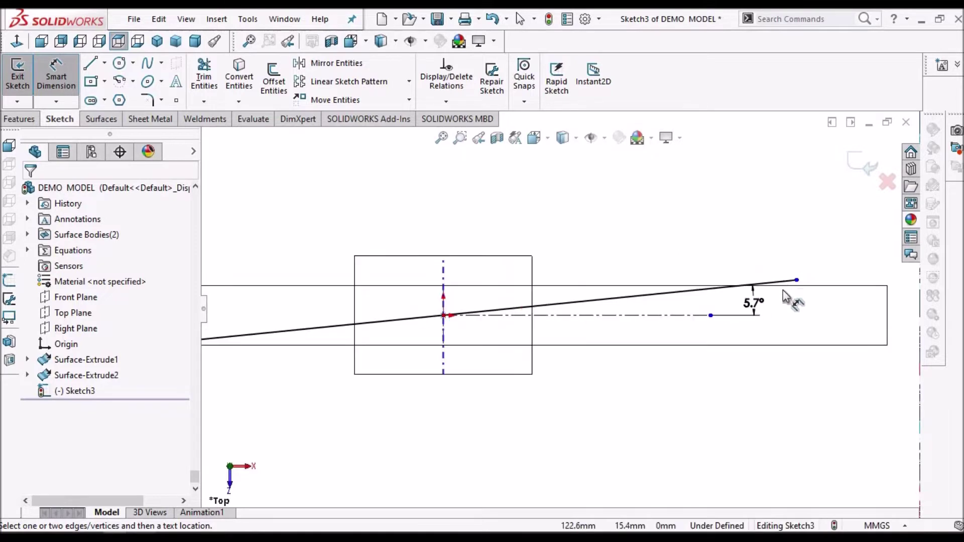
{"action": "scroll", "coordinate": [720, 325], "scroll_direction": "down", "scroll_amount": 2}
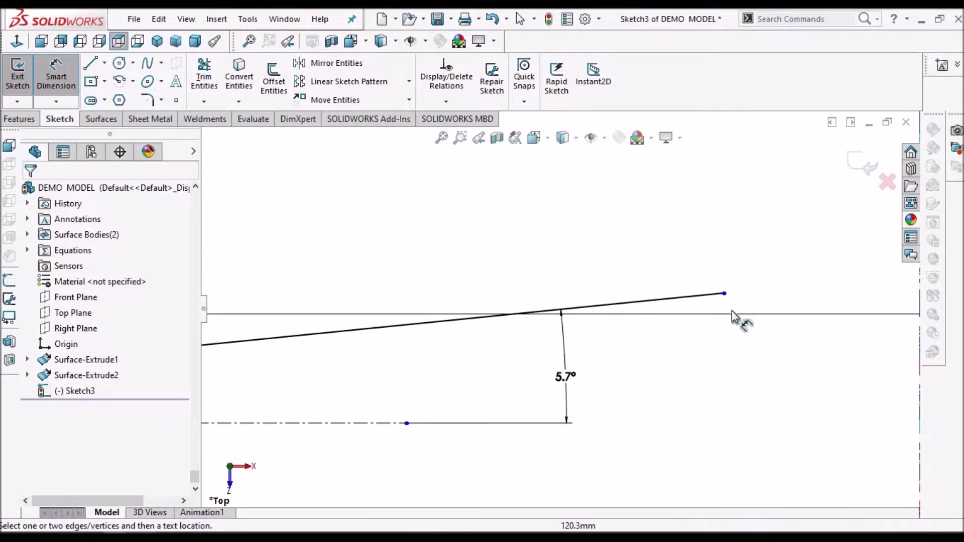
{"action": "scroll", "coordinate": [734, 346], "scroll_direction": "up", "scroll_amount": 3}
{"action": "scroll", "coordinate": [732, 346], "scroll_direction": "up", "scroll_amount": 6}
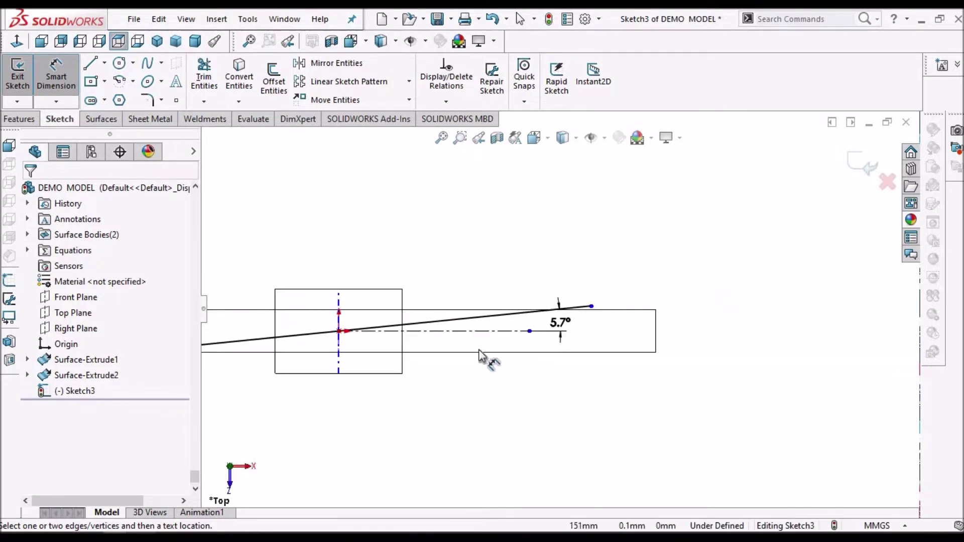
{"action": "scroll", "coordinate": [478, 335], "scroll_direction": "up", "scroll_amount": 3}
{"action": "scroll", "coordinate": [377, 339], "scroll_direction": "down", "scroll_amount": 1}
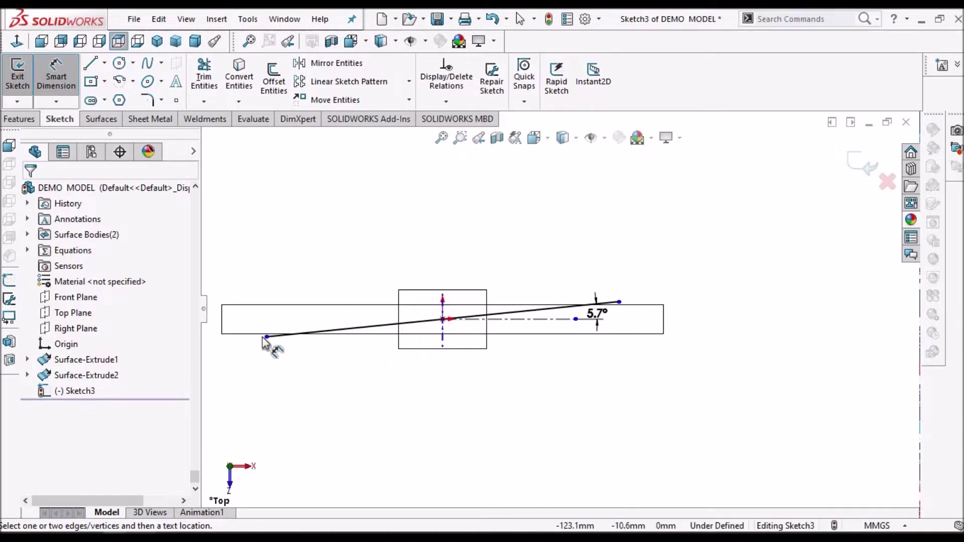
{"action": "left_click", "coordinate": [619, 302]}
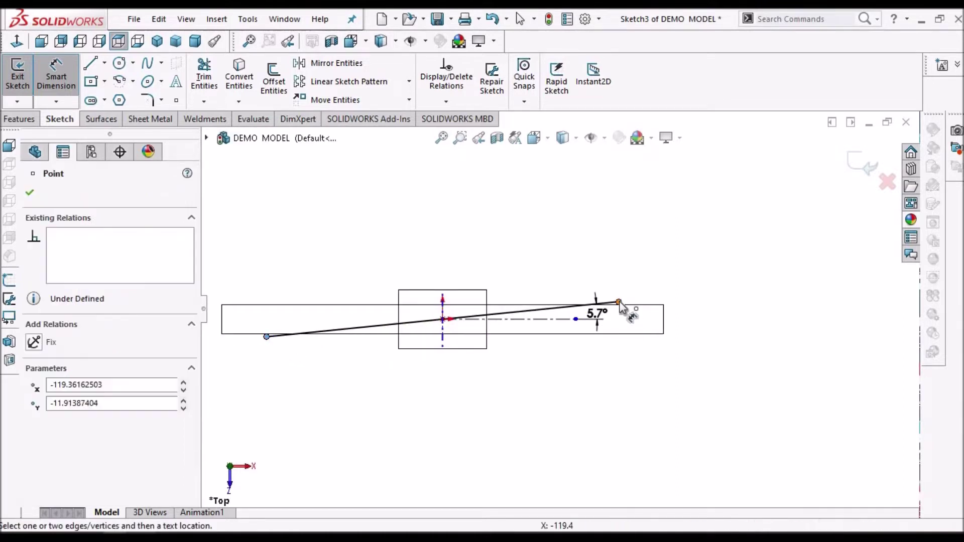
{"action": "scroll", "coordinate": [431, 321], "scroll_direction": "up", "scroll_amount": 2}
{"action": "scroll", "coordinate": [431, 328], "scroll_direction": "up", "scroll_amount": 1}
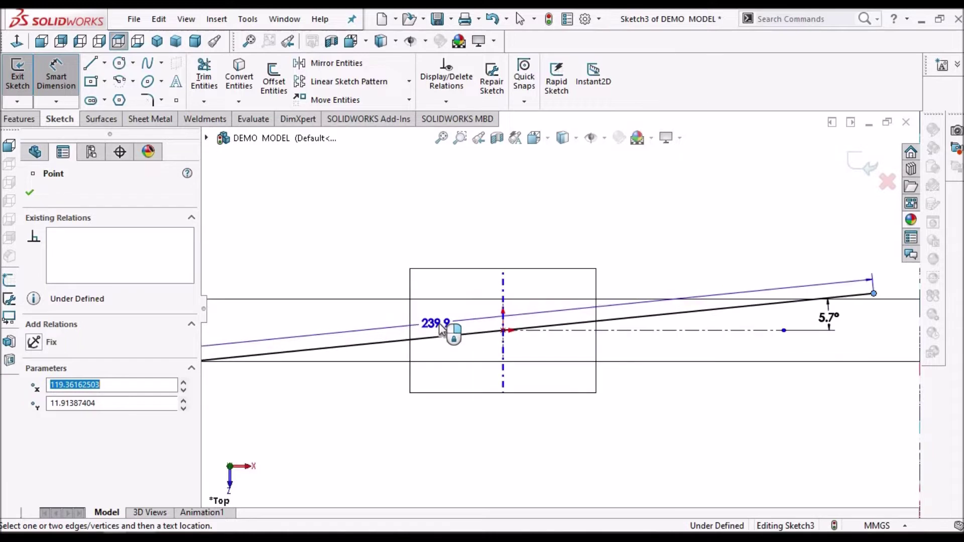
{"action": "left_click", "coordinate": [440, 325]}
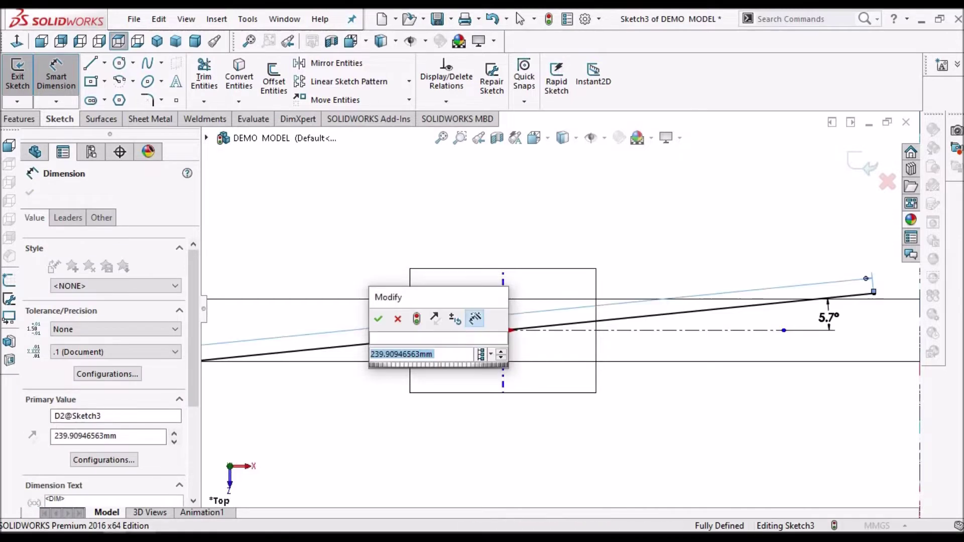
{"action": "type", "text": "180"}
{"action": "key", "text": "Return"}
{"action": "key", "text": "Escape"}
{"action": "key", "text": "z"}
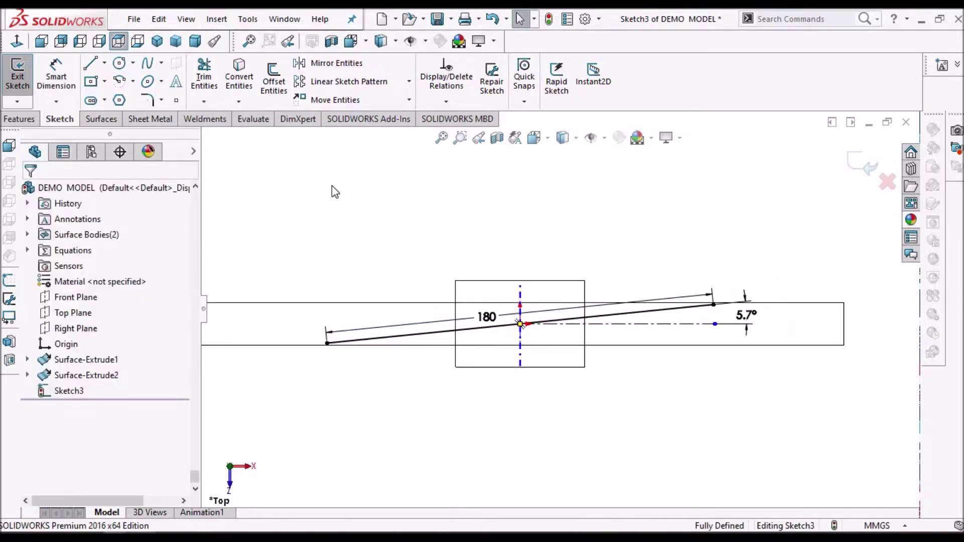
Step: Restore the Shaded With Edges display and show the model in the dimetric view
{"action": "left_click", "coordinate": [576, 137]}
{"action": "left_click", "coordinate": [574, 153]}
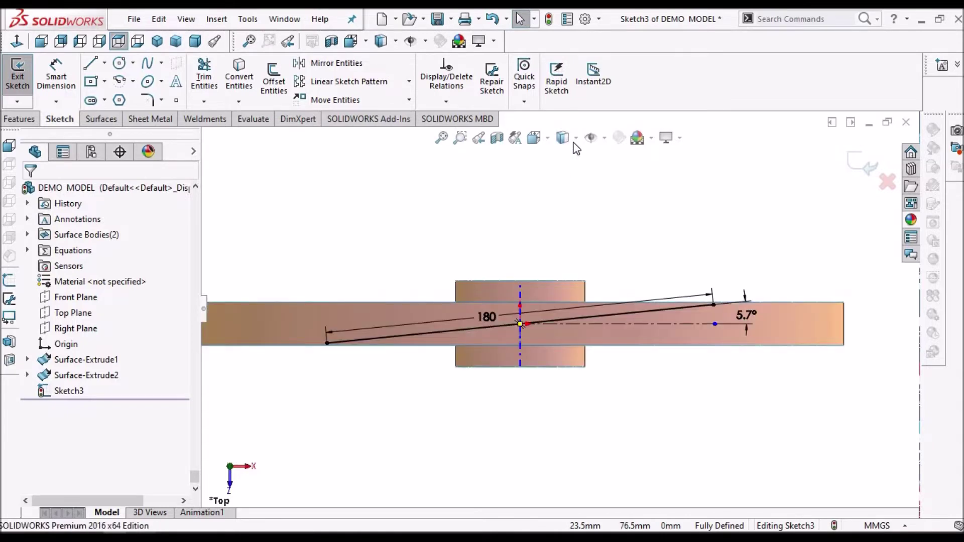
{"action": "left_click", "coordinate": [574, 137]}
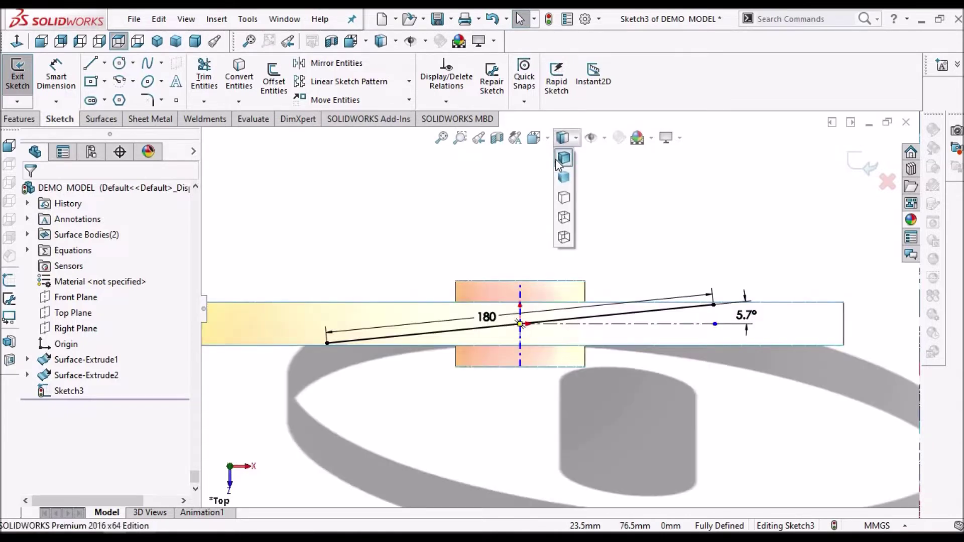
{"action": "left_click", "coordinate": [563, 158]}
{"action": "left_click", "coordinate": [194, 41]}
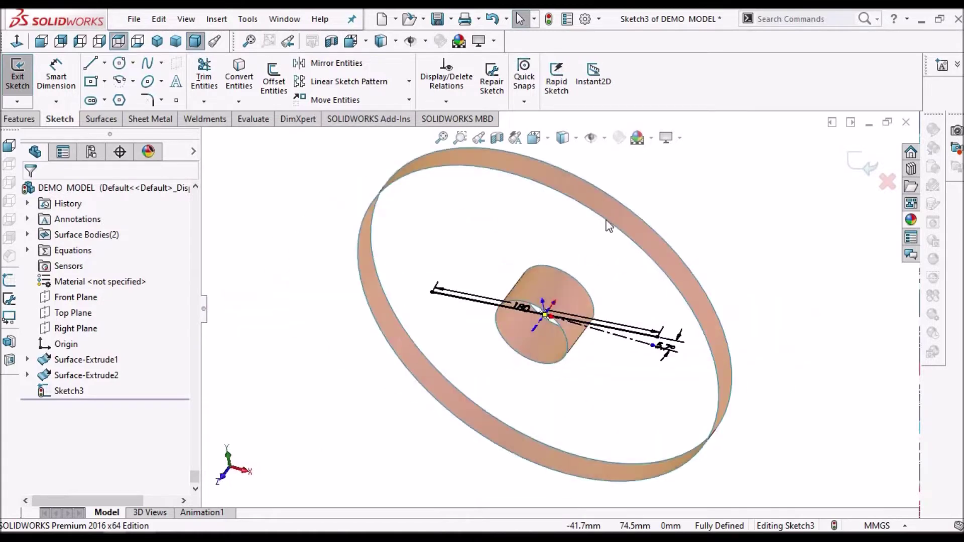
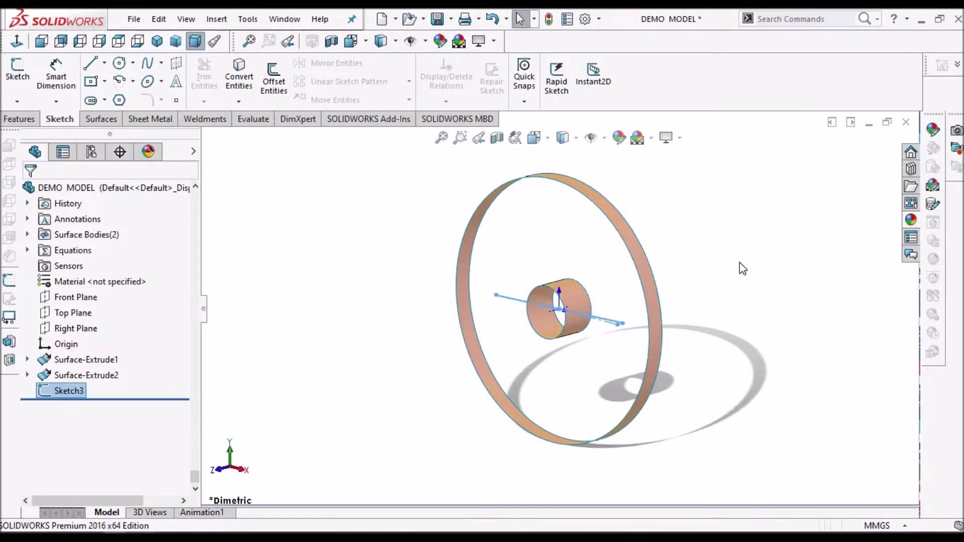
Step: Project the 180 mm inclined line sketch onto the outer cylindrical surface as a projected curve using Sketch on faces
{"action": "left_click", "coordinate": [774, 354]}
{"action": "left_click", "coordinate": [19, 118]}
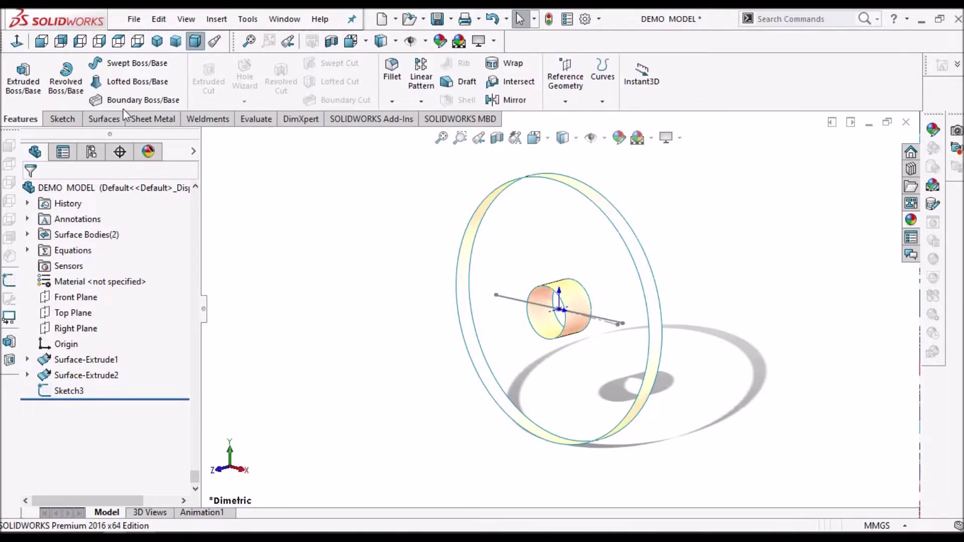
{"action": "left_click", "coordinate": [601, 102]}
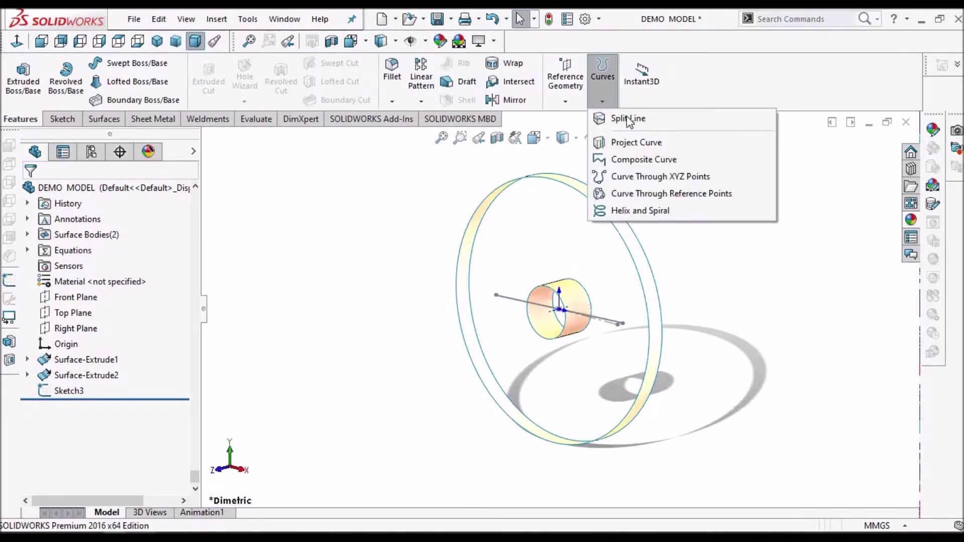
{"action": "left_click", "coordinate": [634, 143]}
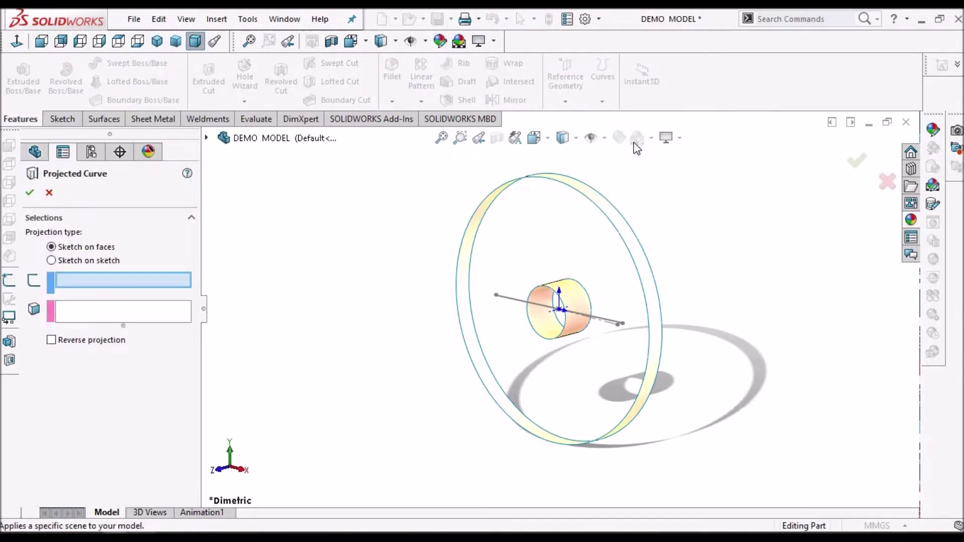
{"action": "left_click", "coordinate": [207, 139]}
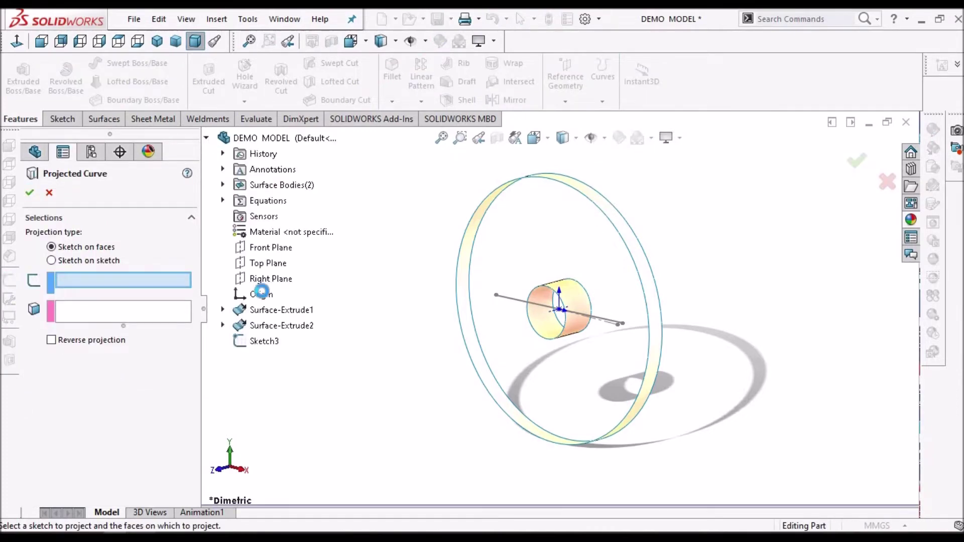
{"action": "left_click", "coordinate": [267, 342]}
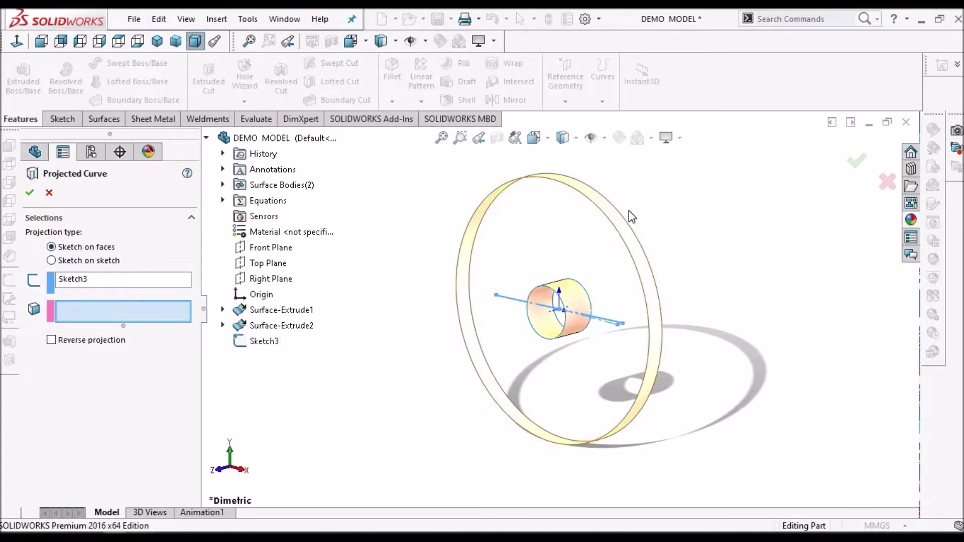
{"action": "scroll", "coordinate": [631, 217], "scroll_direction": "down", "scroll_amount": 3}
{"action": "left_click", "coordinate": [616, 247]}
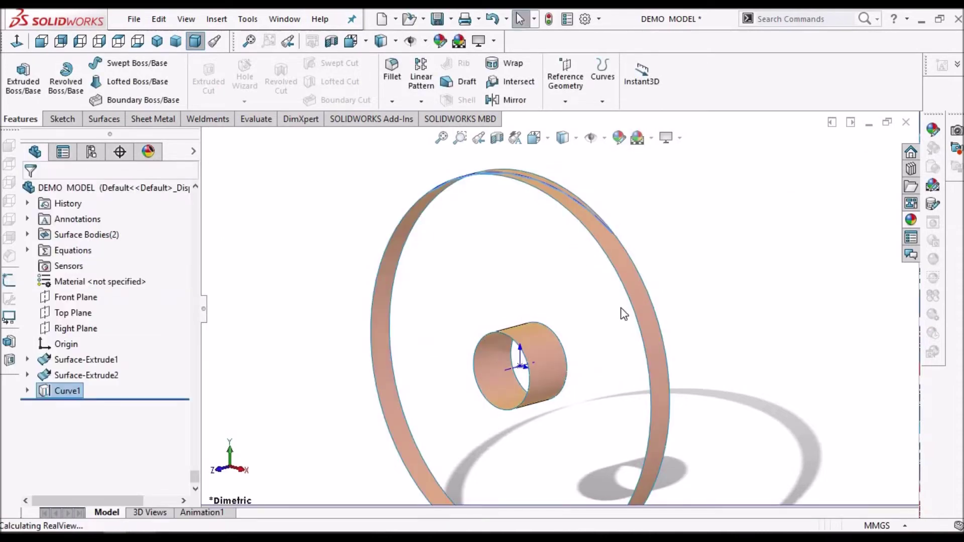
Step: Hide the large outer cylindrical surface body, leaving the projected curve displayed
{"action": "middle_click_drag", "start_coordinate": [617, 357], "coordinate": [441, 301]}
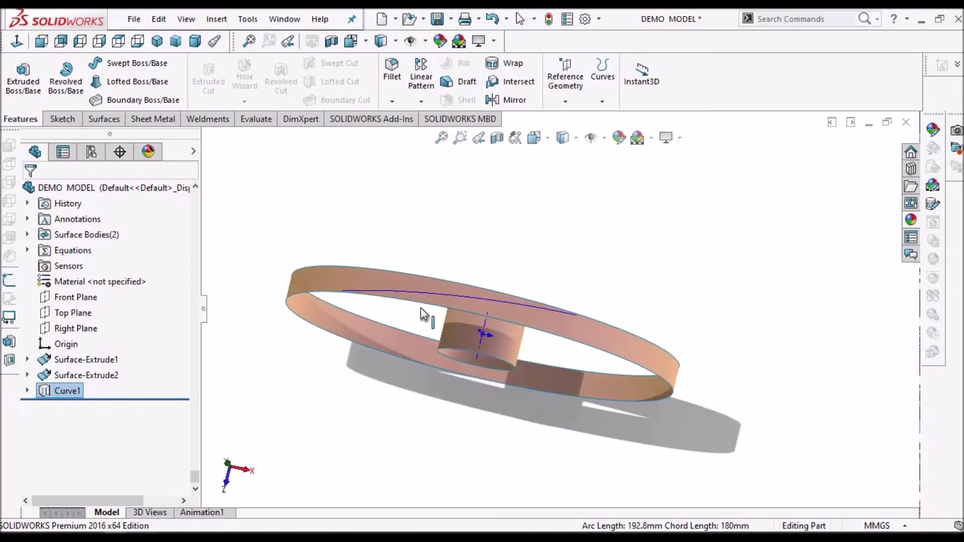
{"action": "left_click", "coordinate": [77, 374]}
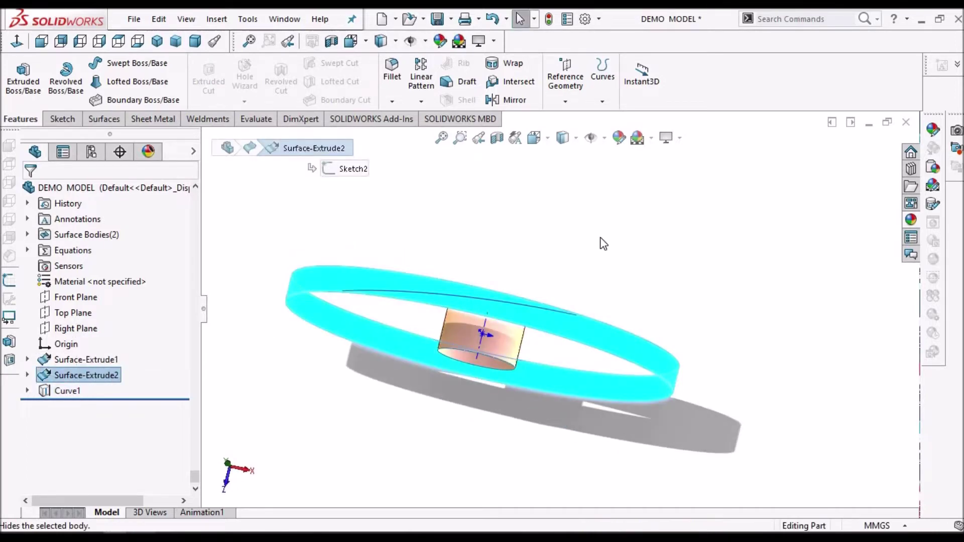
{"action": "middle_click_drag", "start_coordinate": [559, 269], "coordinate": [566, 230]}
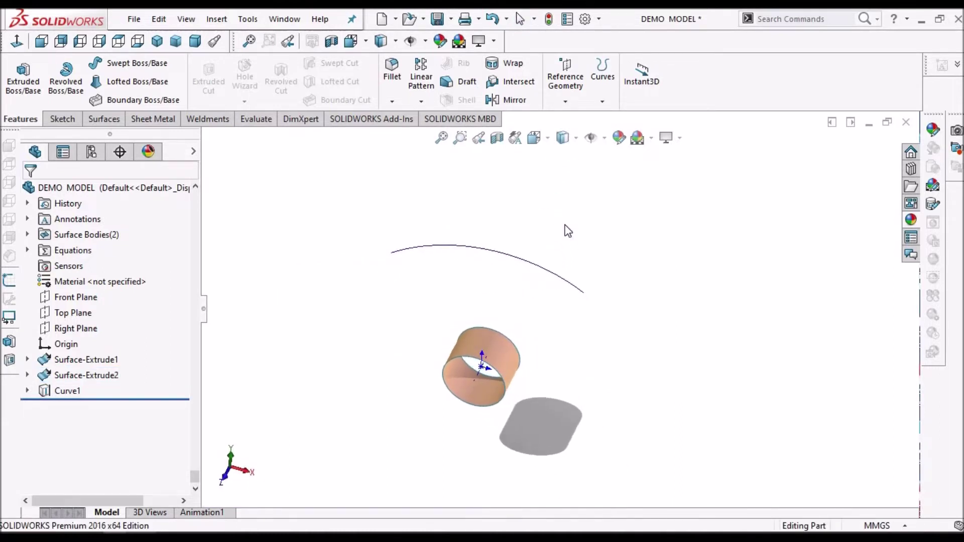
Step: Start a new sketch on the Top Plane and view it face-on
{"action": "left_click", "coordinate": [75, 312]}
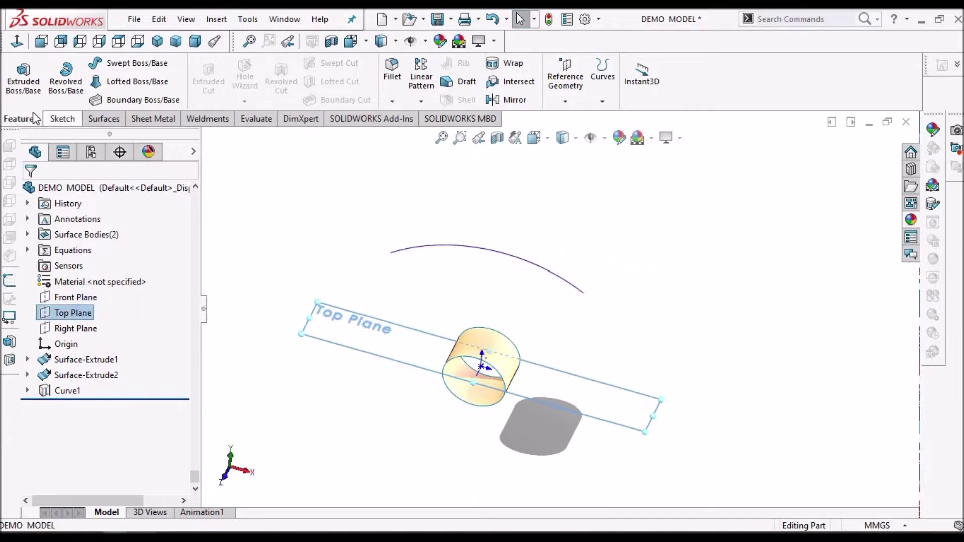
{"action": "left_click", "coordinate": [62, 119]}
{"action": "left_click", "coordinate": [17, 70]}
{"action": "left_click", "coordinate": [17, 41]}
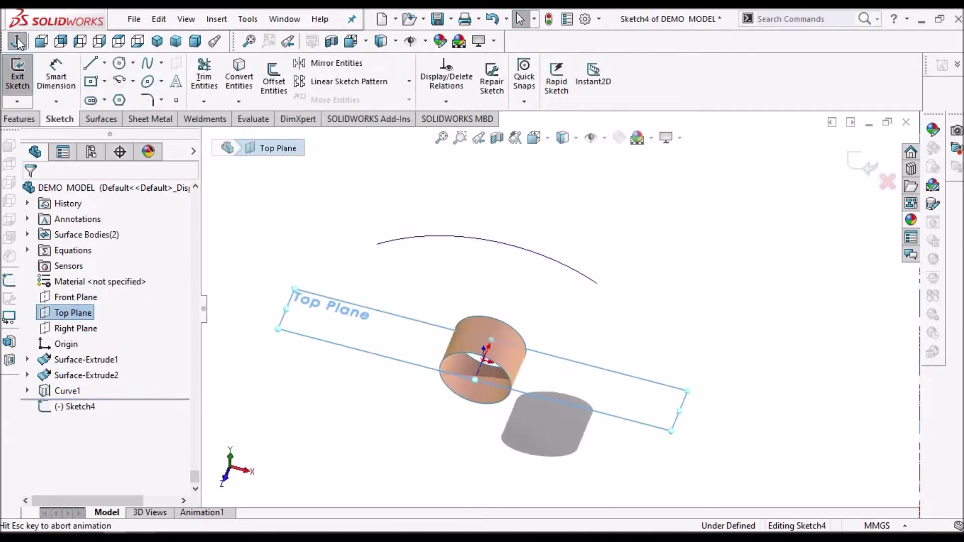
Step: Switch the model to an edges-only display without shading and hide the projected curve
{"action": "left_click", "coordinate": [568, 138]}
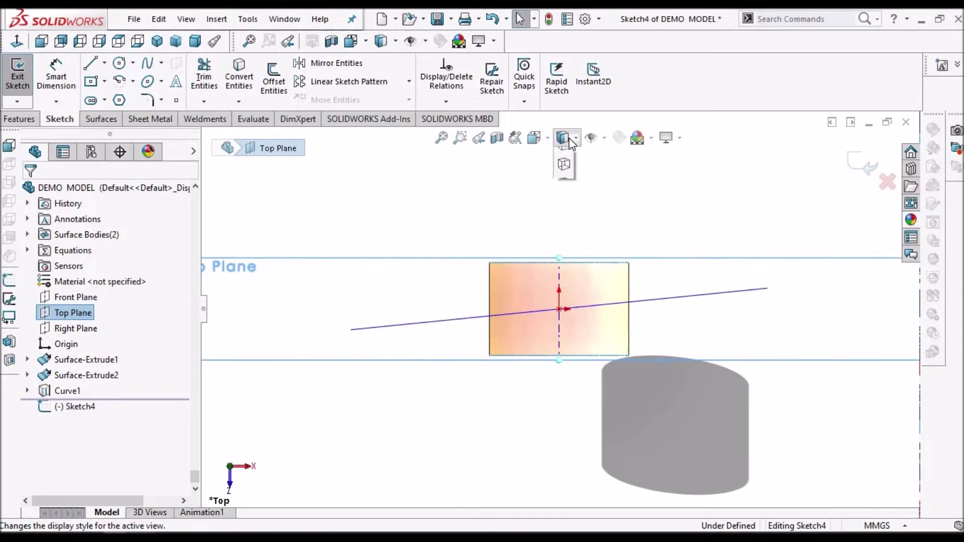
{"action": "left_click", "coordinate": [563, 237]}
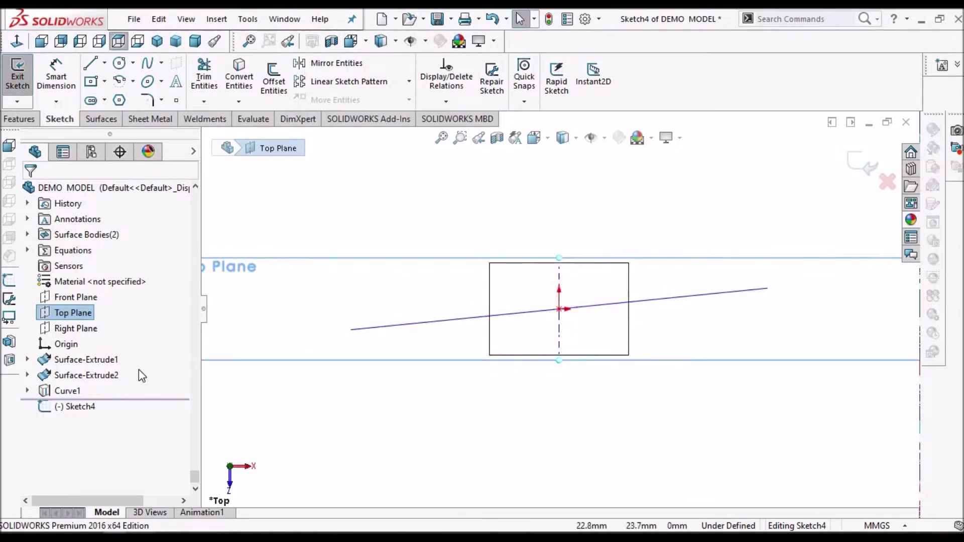
{"action": "left_click", "coordinate": [67, 391]}
{"action": "left_click", "coordinate": [67, 370]}
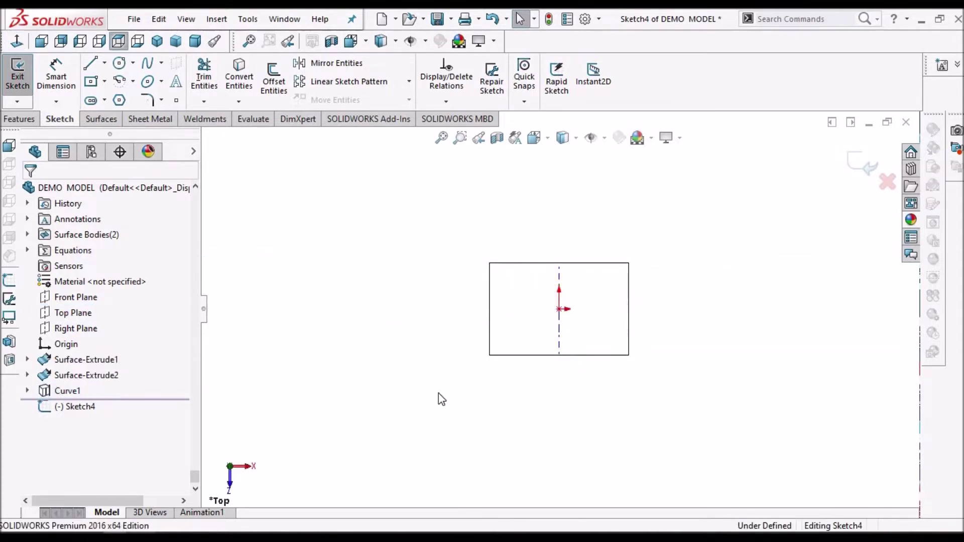
Step: Draw a horizontal centerline about 49 mm long from the origin towards positive X
{"action": "left_click", "coordinate": [106, 64]}
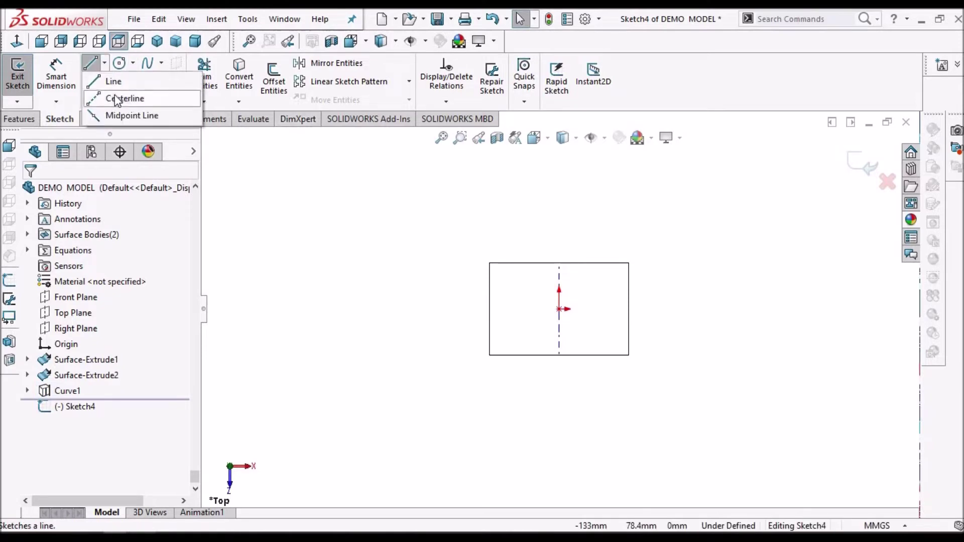
{"action": "left_click", "coordinate": [118, 97]}
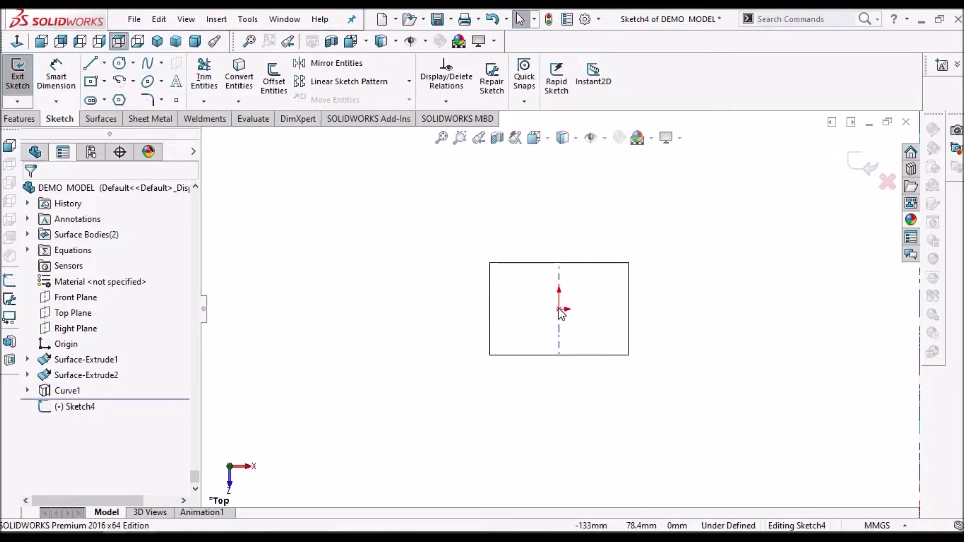
{"action": "left_click", "coordinate": [673, 310]}
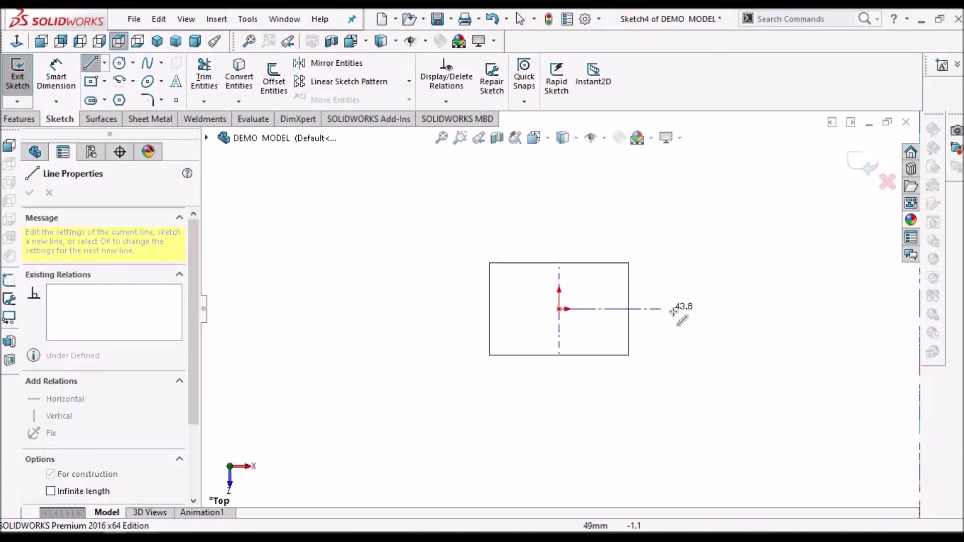
{"action": "right_click", "coordinate": [586, 201]}
{"action": "left_click", "coordinate": [628, 241]}
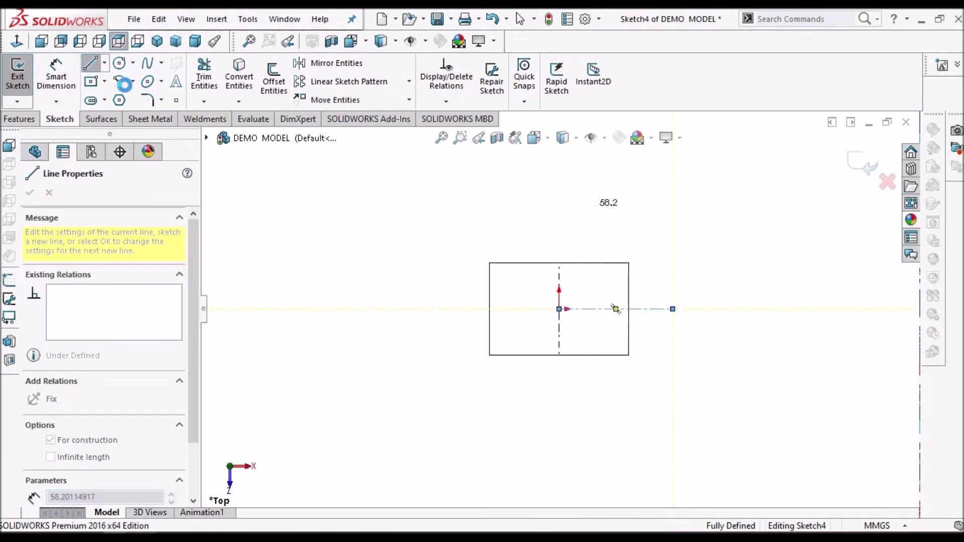
{"action": "key", "text": "Escape"}
Step: Draw a midpoint line about 121 mm long centred on the origin, rising at about 20° towards positive X
{"action": "left_click", "coordinate": [106, 64]}
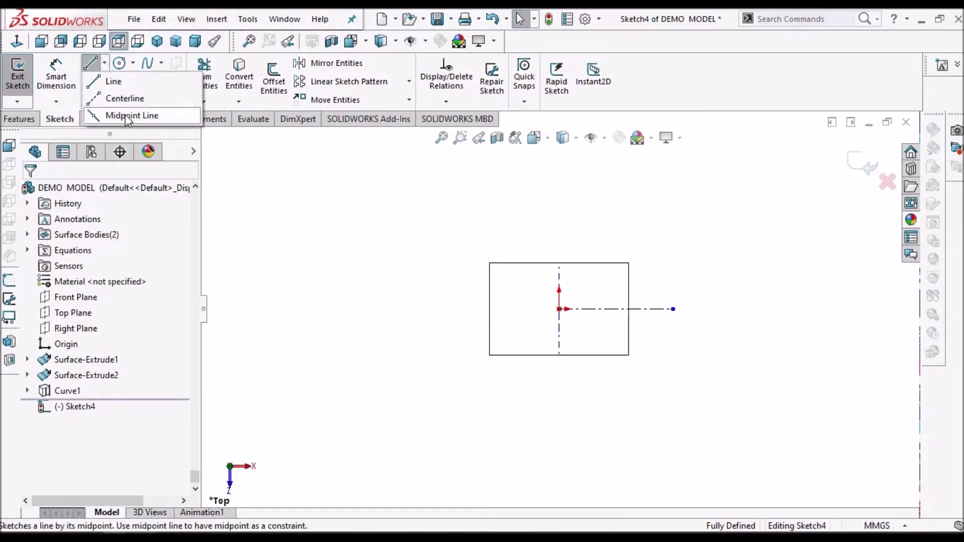
{"action": "left_click", "coordinate": [127, 116]}
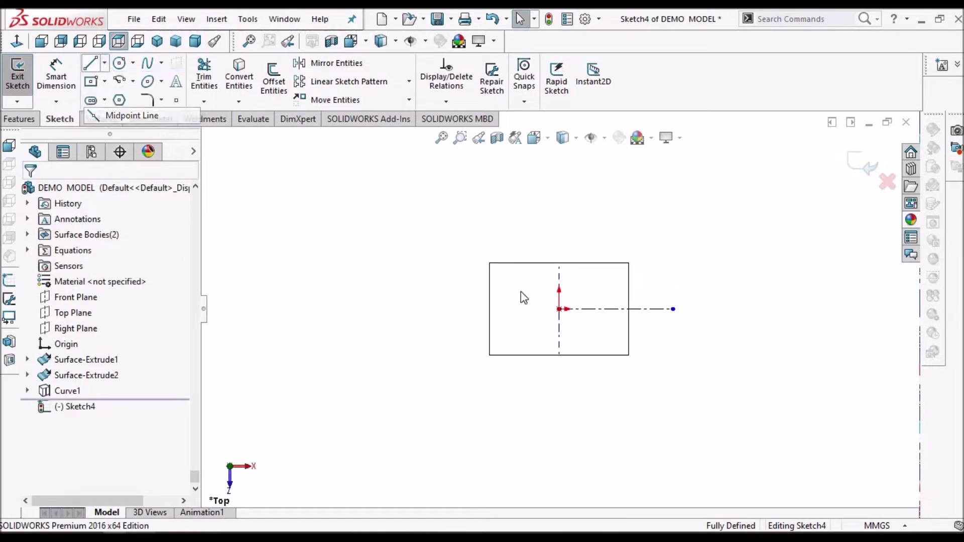
{"action": "left_click", "coordinate": [558, 309]}
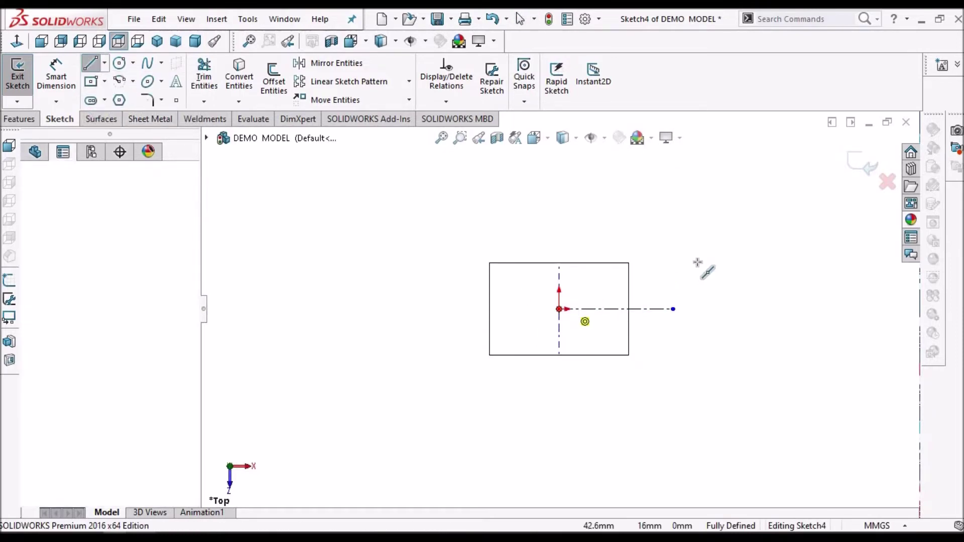
{"action": "left_click", "coordinate": [691, 260]}
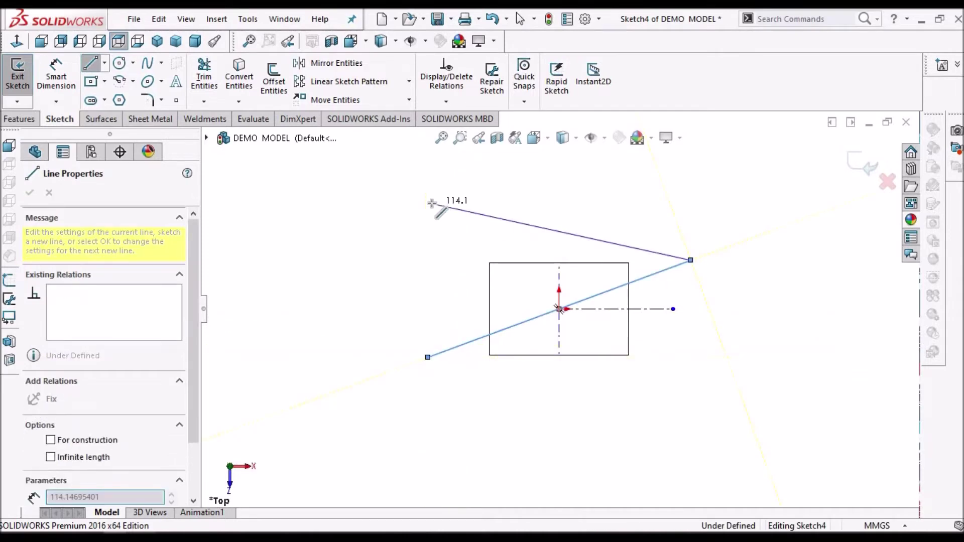
{"action": "right_click", "coordinate": [443, 216]}
{"action": "left_click", "coordinate": [444, 211]}
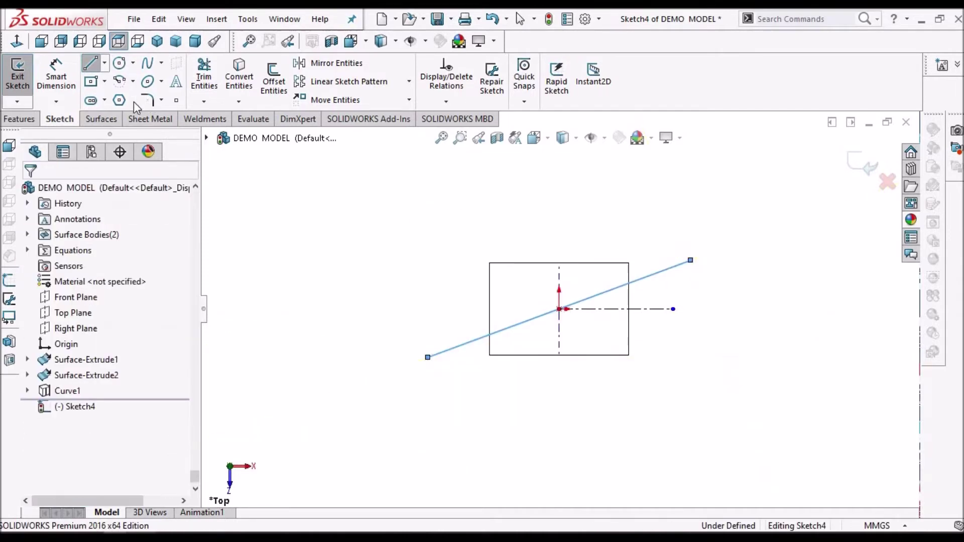
Step: Dimension the angle between the inclined line and the horizontal centerline to 30.5°
{"action": "left_click", "coordinate": [41, 72]}
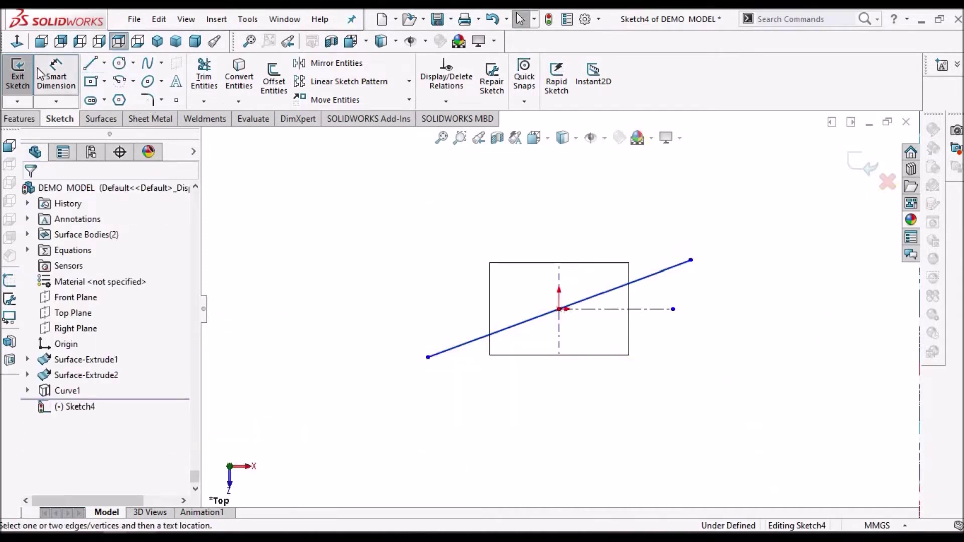
{"action": "left_click", "coordinate": [662, 275]}
{"action": "left_click", "coordinate": [685, 262]}
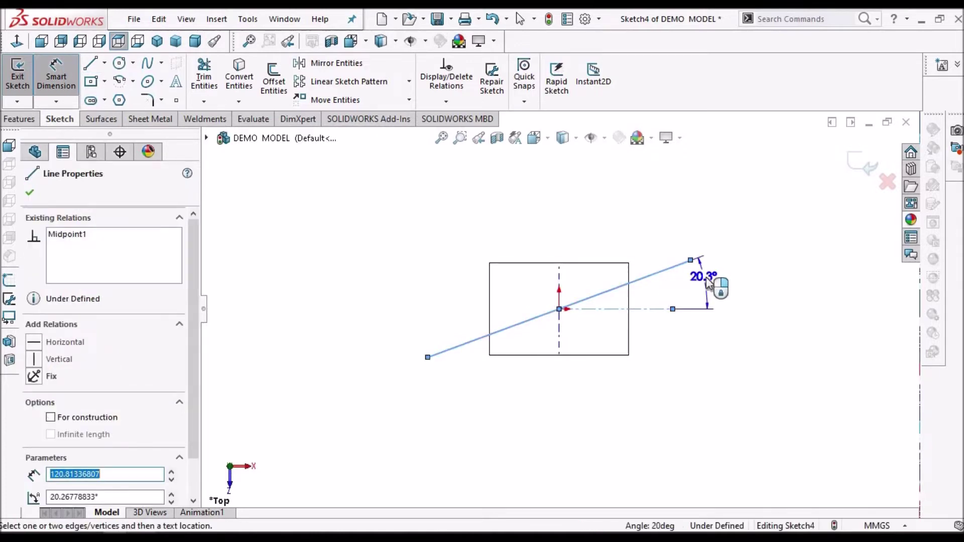
{"action": "left_click", "coordinate": [706, 278]}
{"action": "type", "text": "30.5"}
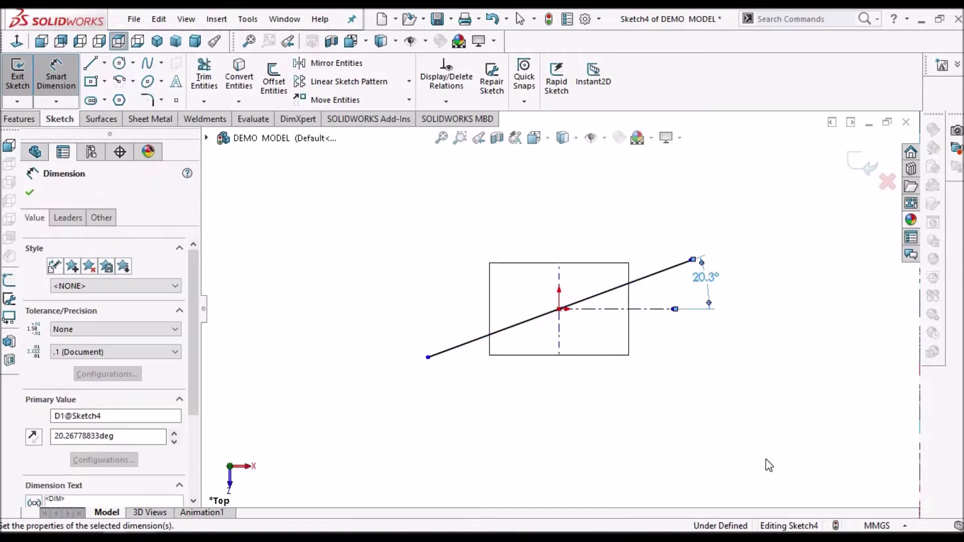
{"action": "key", "text": "Return"}
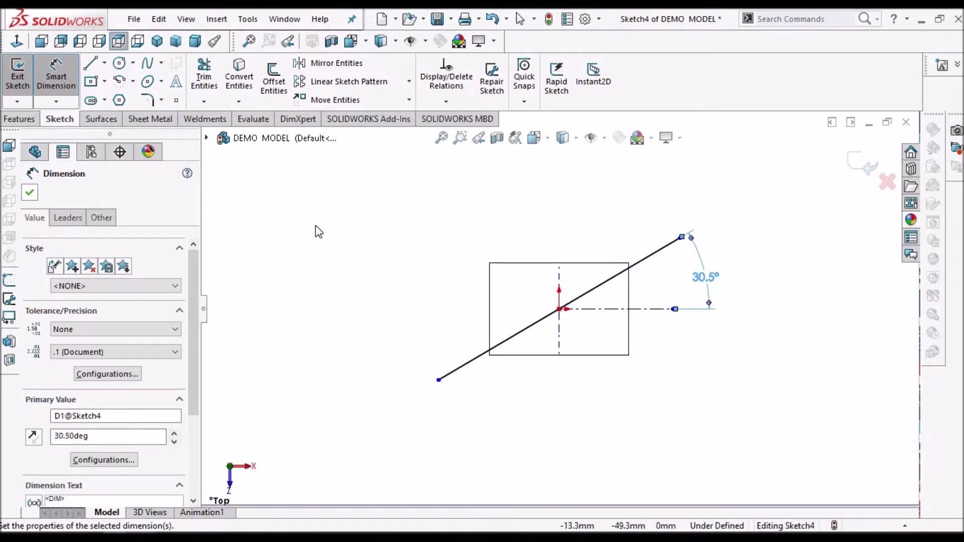
{"action": "key", "text": "Escape"}
{"action": "key", "text": "Escape"}
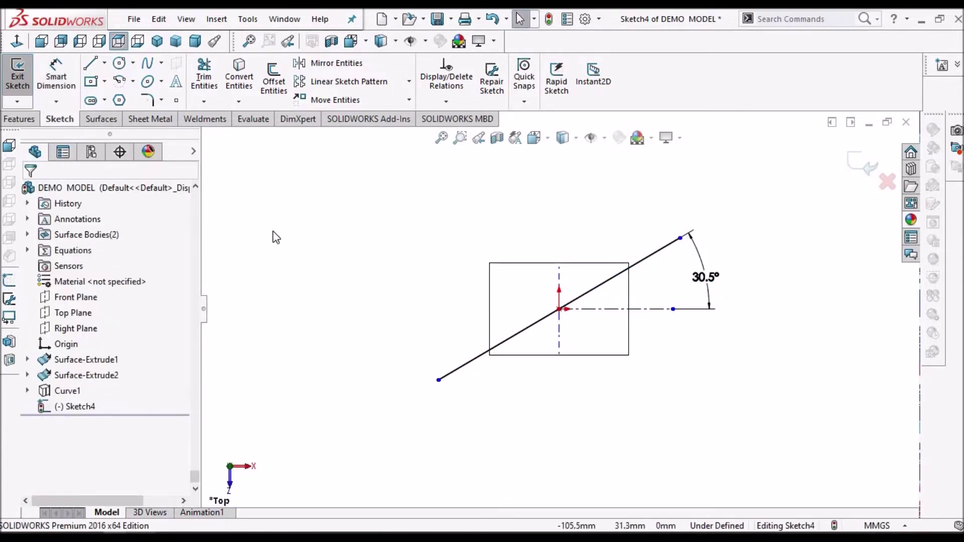
Step: Dimension the inclined line's length between its two endpoints to 54.5 mm
{"action": "left_click", "coordinate": [59, 76]}
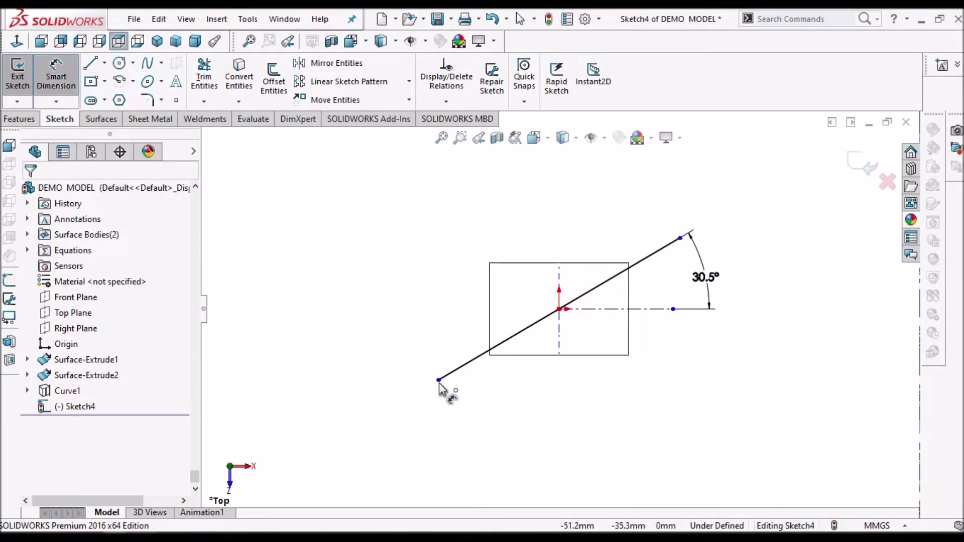
{"action": "left_click", "coordinate": [679, 238]}
{"action": "left_click", "coordinate": [438, 380]}
{"action": "left_click", "coordinate": [522, 299]}
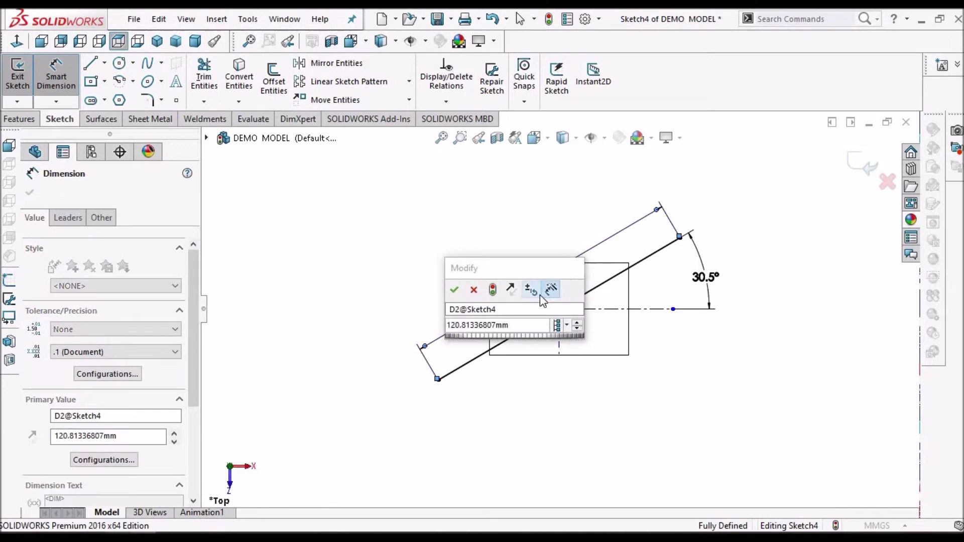
{"action": "key", "text": "Return"}
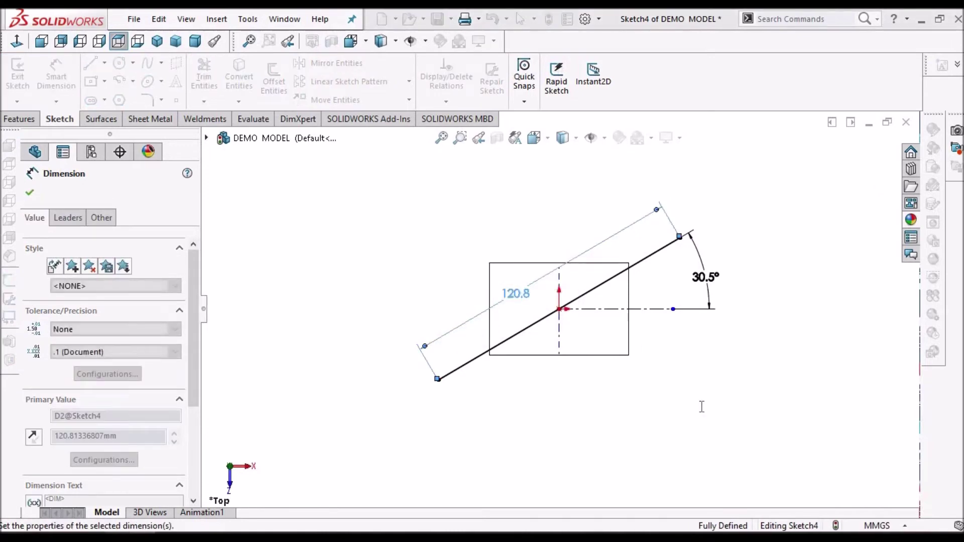
{"action": "left_click", "coordinate": [286, 267]}
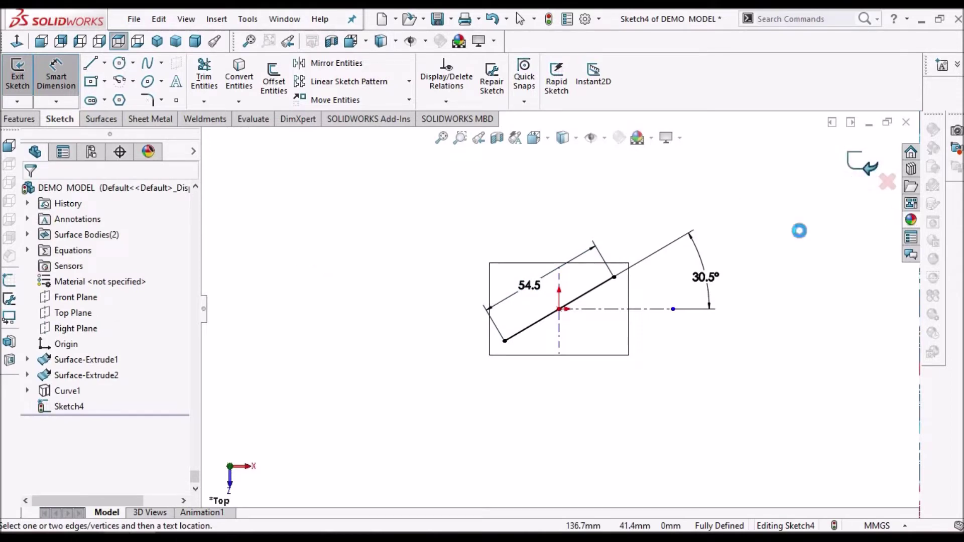
Step: Exit the sketch and show the model in the dimetric view with the Shaded With Edges display
{"action": "left_click", "coordinate": [861, 162]}
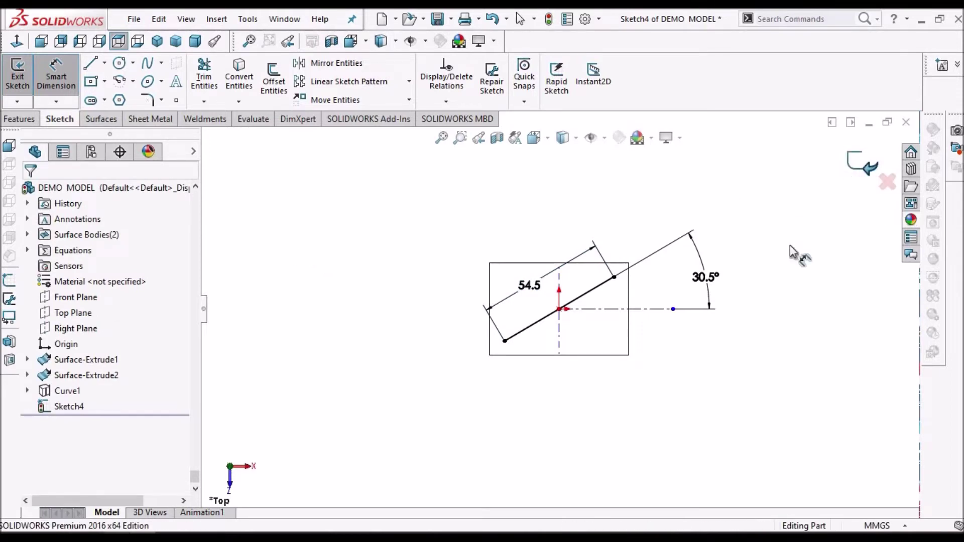
{"action": "left_click", "coordinate": [196, 43]}
{"action": "left_click", "coordinate": [567, 142]}
{"action": "left_click", "coordinate": [564, 164]}
{"action": "scroll", "coordinate": [531, 397], "scroll_direction": "down", "scroll_amount": 5}
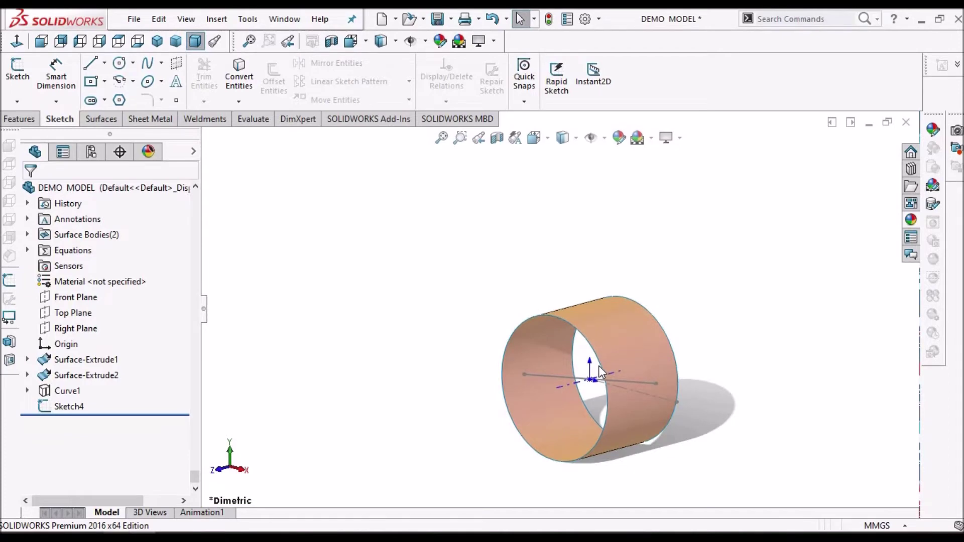
Step: Project the inclined line sketch onto the outside face of the inner cylindrical surface as a projected curve, using Sketch on faces
{"action": "left_click", "coordinate": [24, 123]}
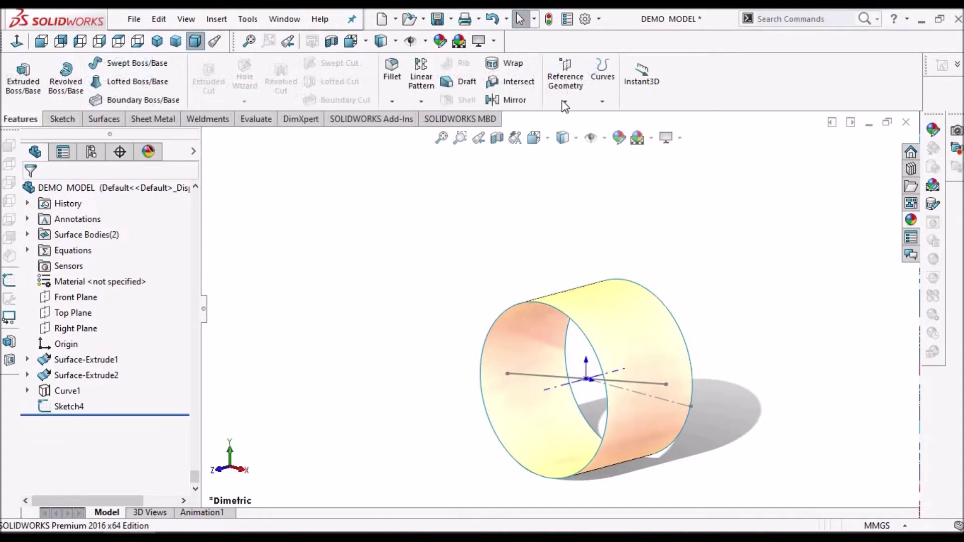
{"action": "left_click", "coordinate": [602, 81]}
{"action": "left_click", "coordinate": [627, 142]}
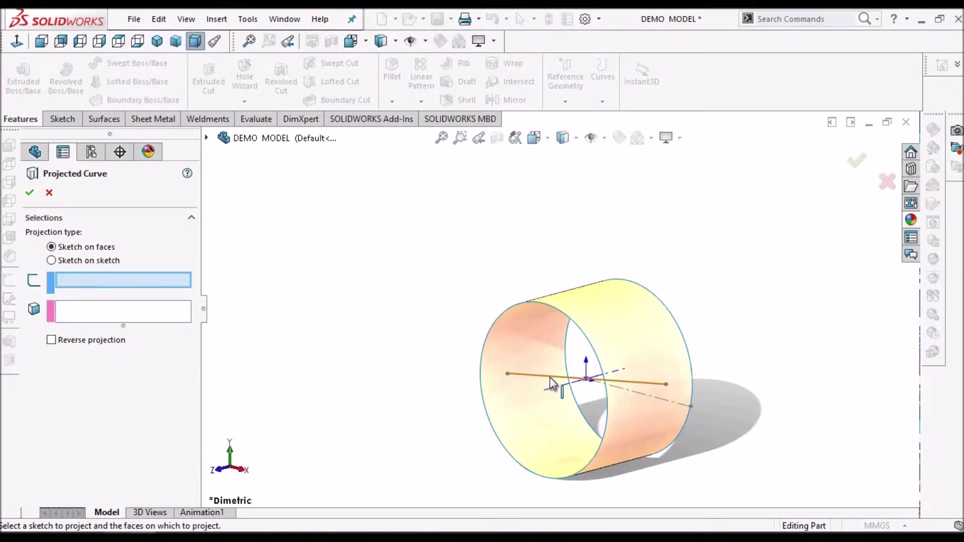
{"action": "left_click", "coordinate": [578, 381]}
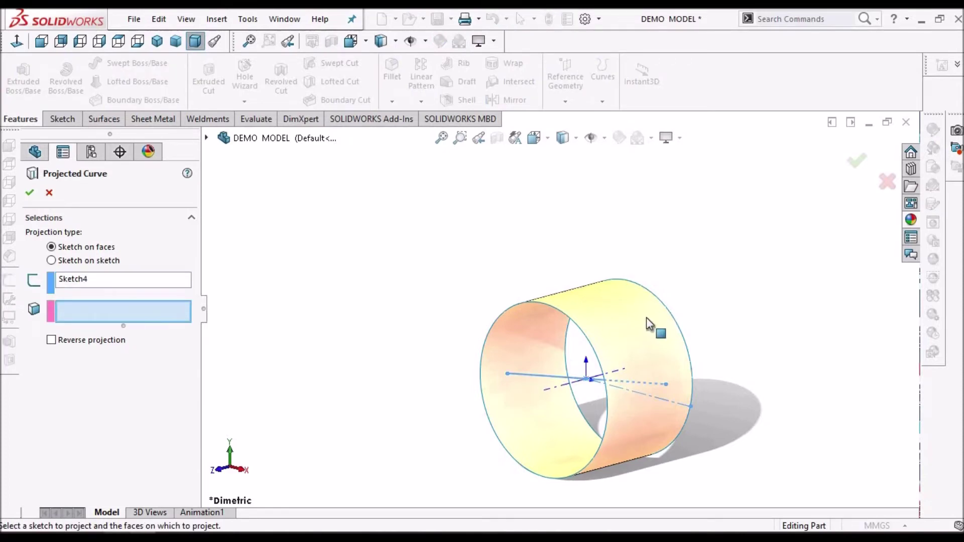
{"action": "left_click", "coordinate": [646, 320]}
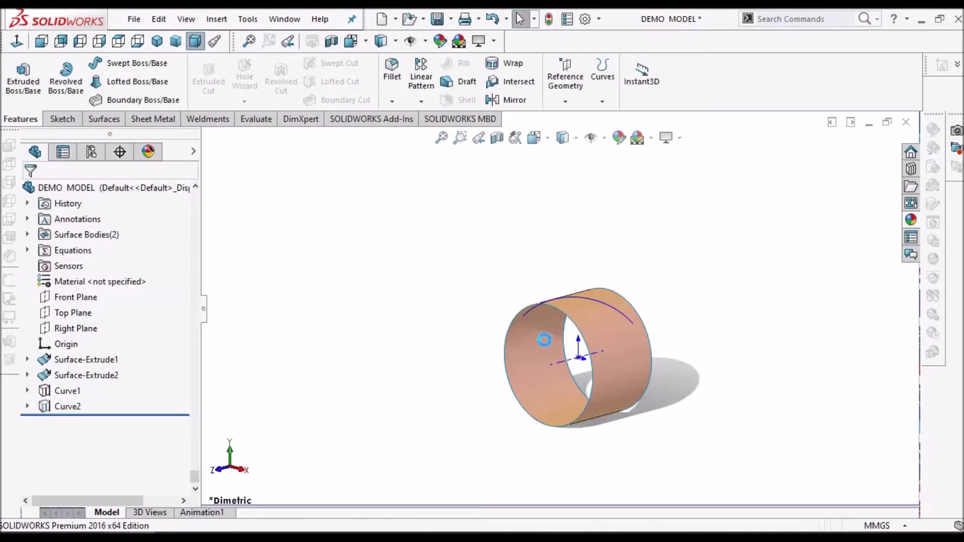
Step: Hide the inner cylindrical surface and show the projected curve Curve1
{"action": "middle_click_drag", "start_coordinate": [555, 390], "coordinate": [599, 367]}
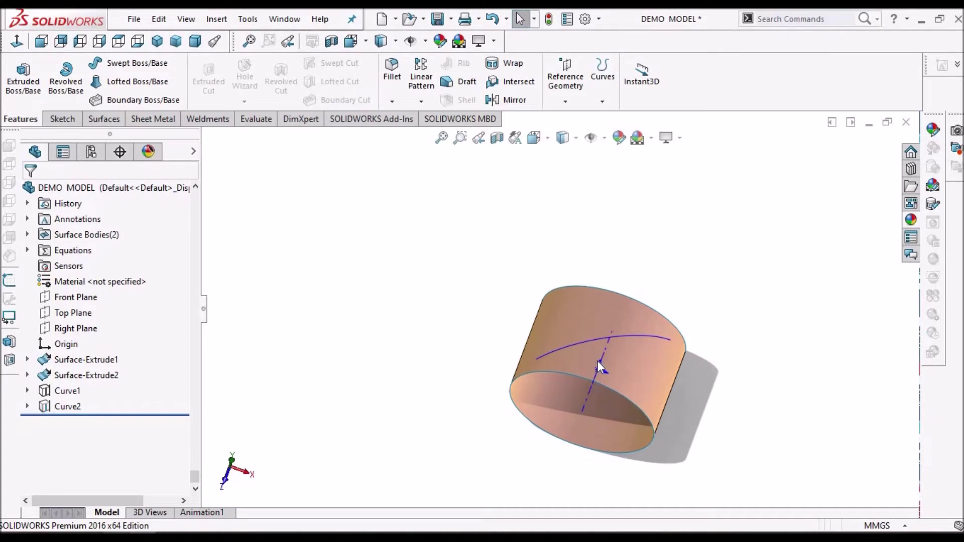
{"action": "scroll", "coordinate": [599, 364], "scroll_direction": "down", "scroll_amount": 2}
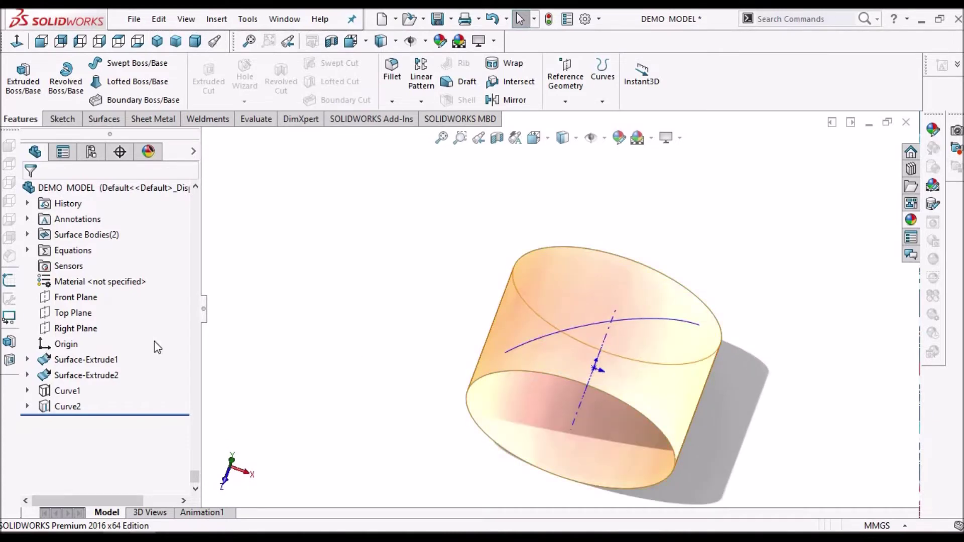
{"action": "left_click", "coordinate": [99, 358]}
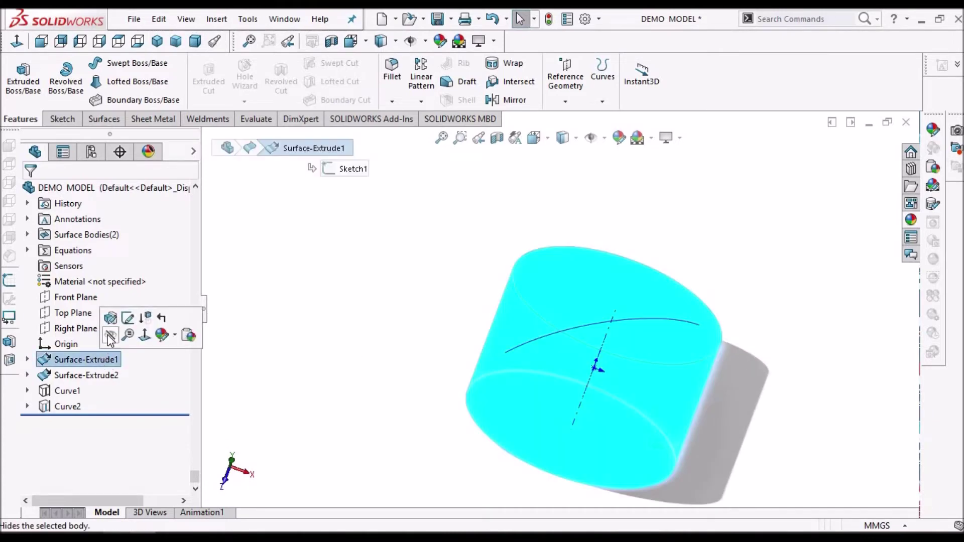
{"action": "left_click", "coordinate": [318, 298]}
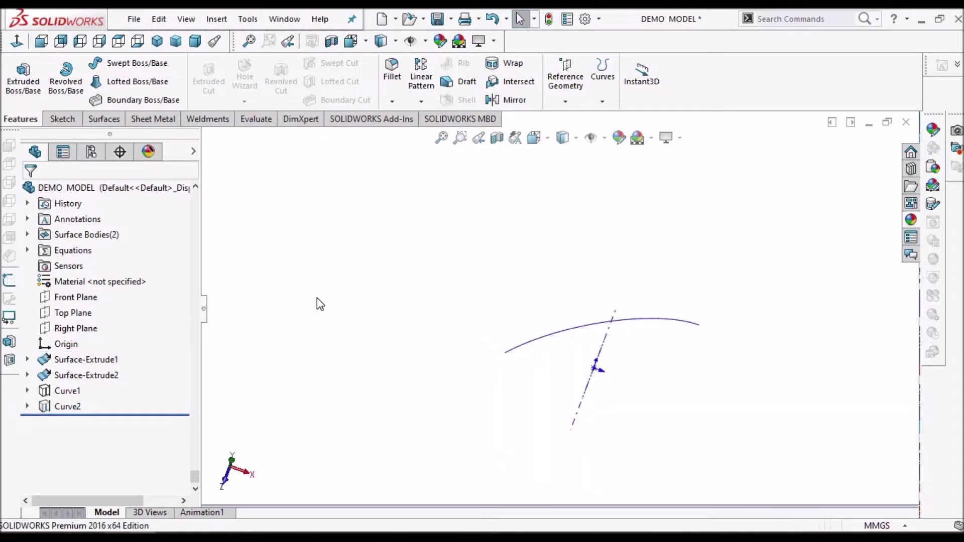
{"action": "scroll", "coordinate": [486, 302], "scroll_direction": "up", "scroll_amount": 5}
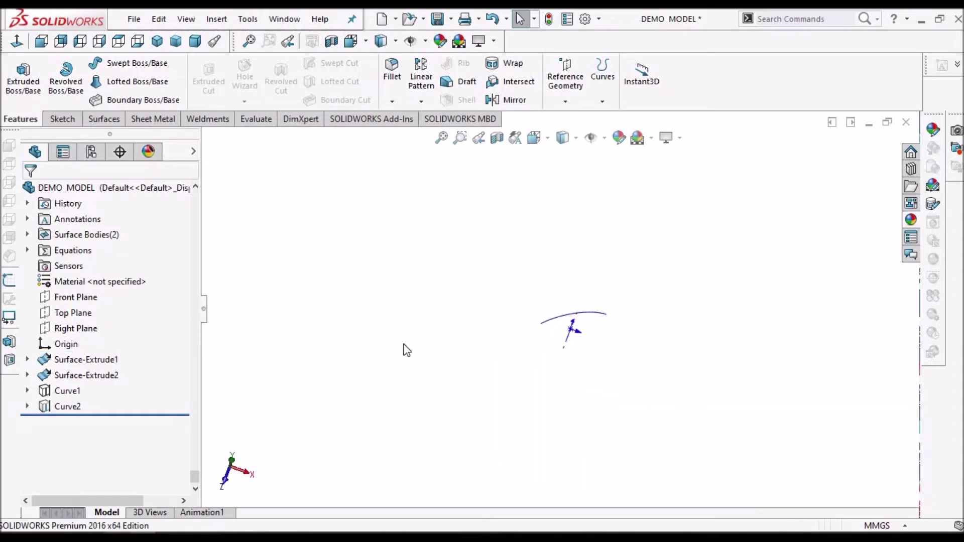
{"action": "left_click", "coordinate": [63, 394]}
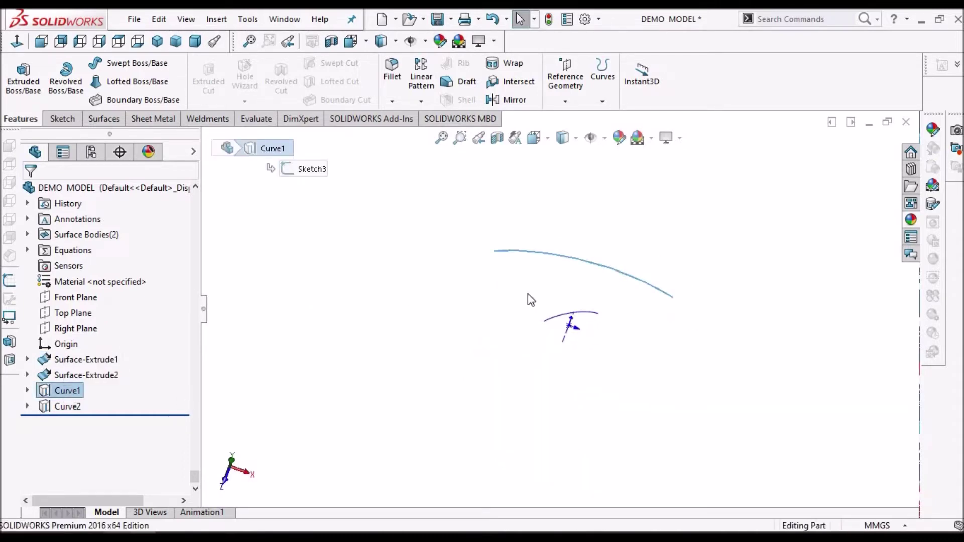
{"action": "left_click", "coordinate": [571, 306]}
Step: Create a lofted surface between the inner projected curve and the outer projected curve, with matching connector ends
{"action": "middle_click_drag", "start_coordinate": [570, 305], "coordinate": [624, 224]}
{"action": "middle_click_drag", "start_coordinate": [609, 315], "coordinate": [571, 405]}
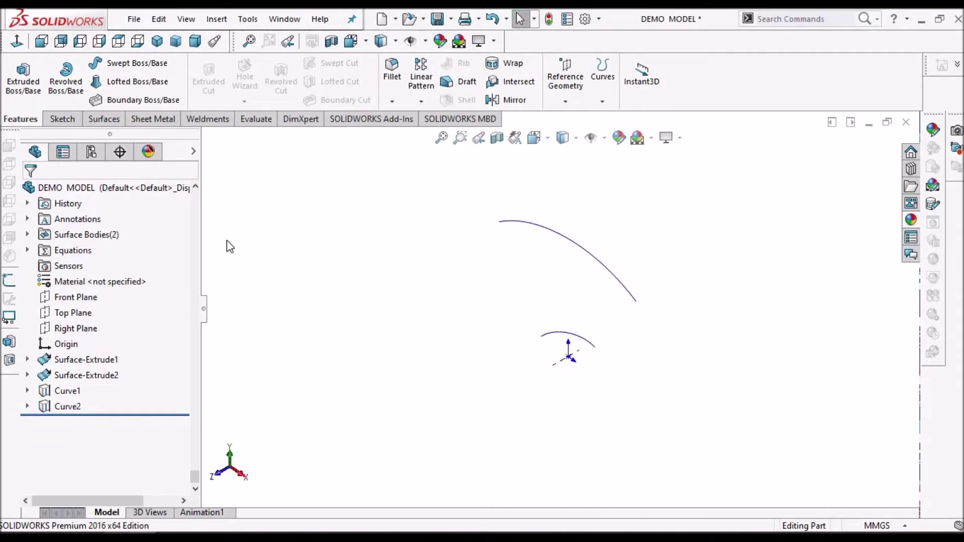
{"action": "left_click", "coordinate": [110, 120]}
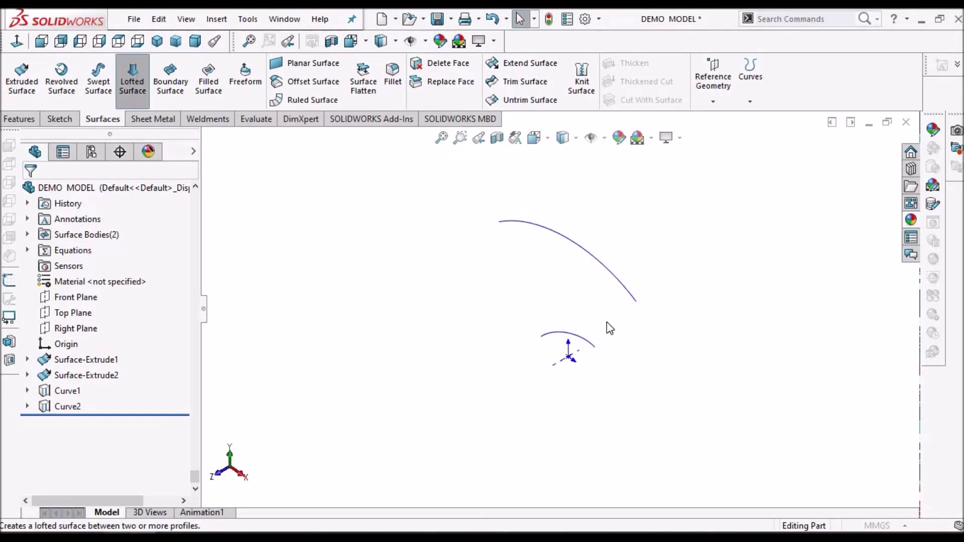
{"action": "scroll", "coordinate": [606, 324], "scroll_direction": "down", "scroll_amount": 2}
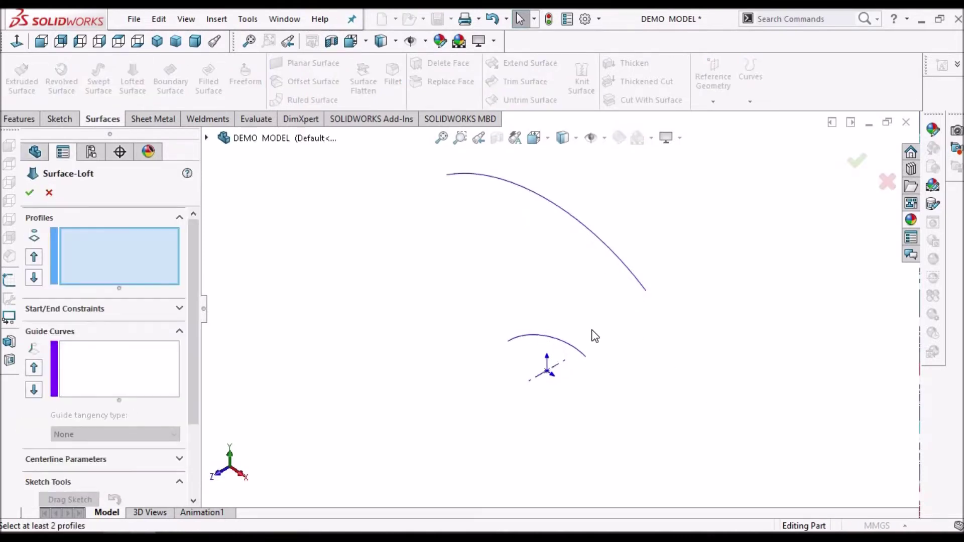
{"action": "left_click", "coordinate": [576, 354]}
{"action": "left_click", "coordinate": [599, 235]}
{"action": "left_click", "coordinate": [96, 245]}
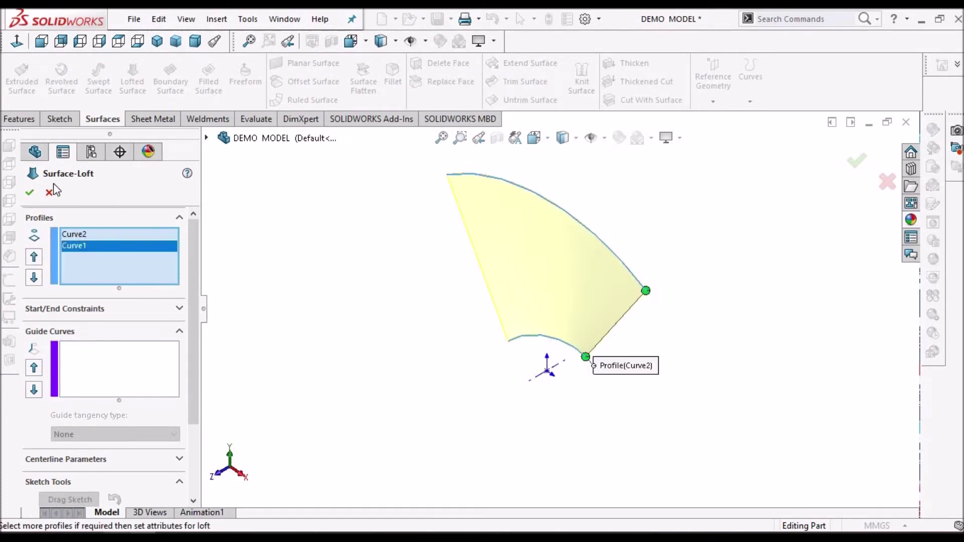
{"action": "scroll", "coordinate": [667, 311], "scroll_direction": "down", "scroll_amount": 2}
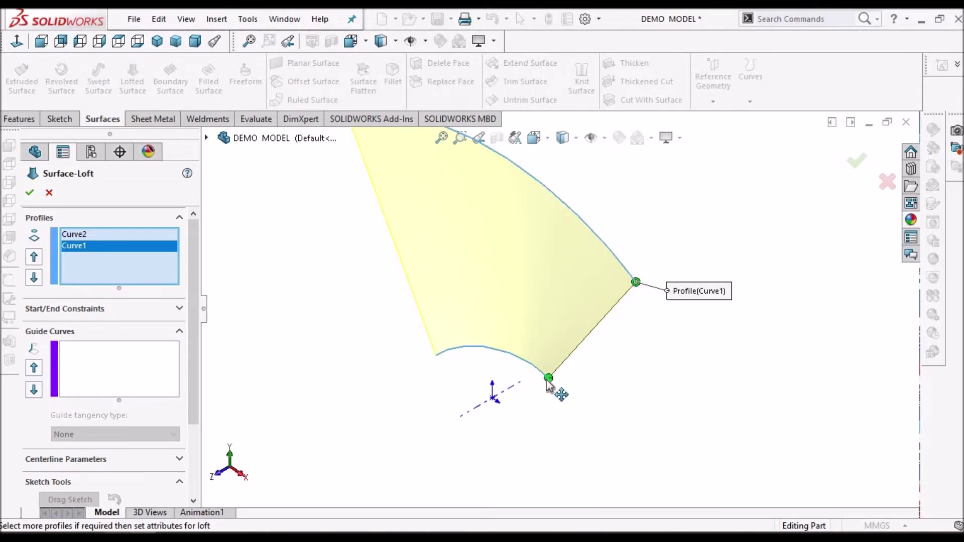
{"action": "scroll", "coordinate": [559, 309], "scroll_direction": "up", "scroll_amount": 2}
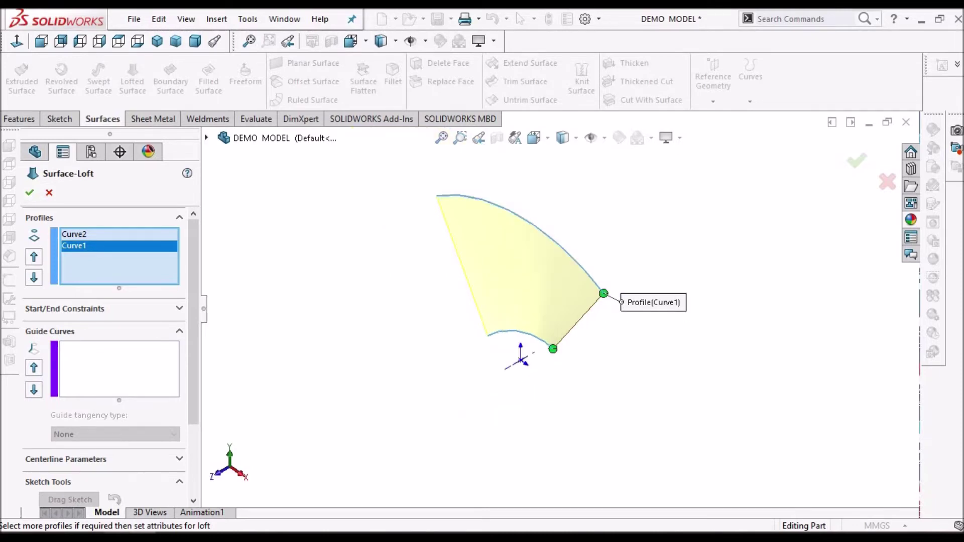
{"action": "left_click", "coordinate": [30, 193]}
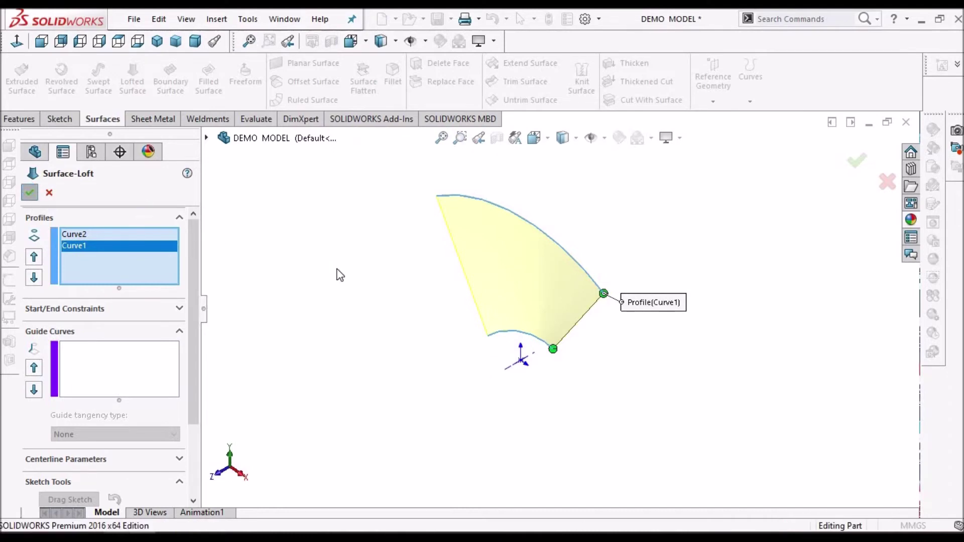
Step: Thicken the lofted blade surface by 2 mm on both sides
{"action": "middle_click_drag", "start_coordinate": [542, 254], "coordinate": [544, 299]}
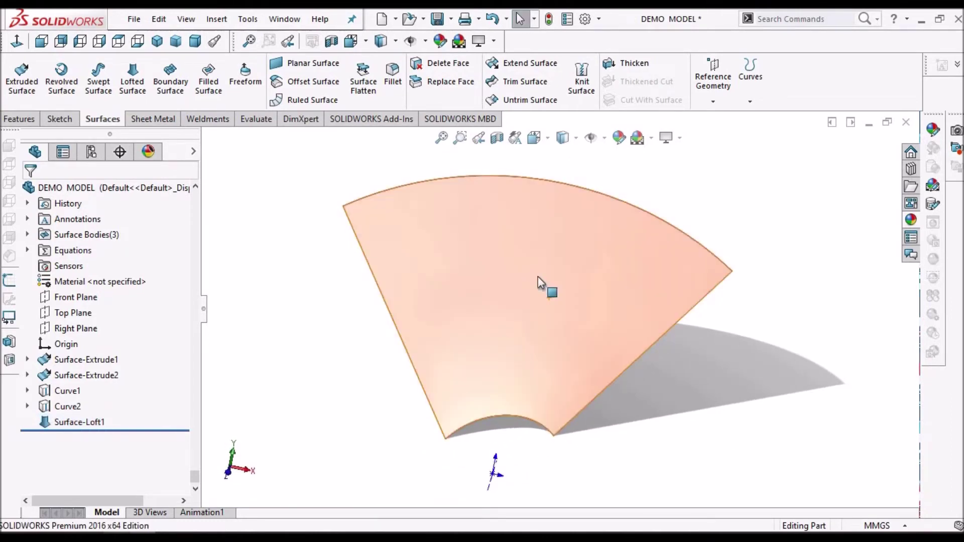
{"action": "left_click", "coordinate": [537, 276]}
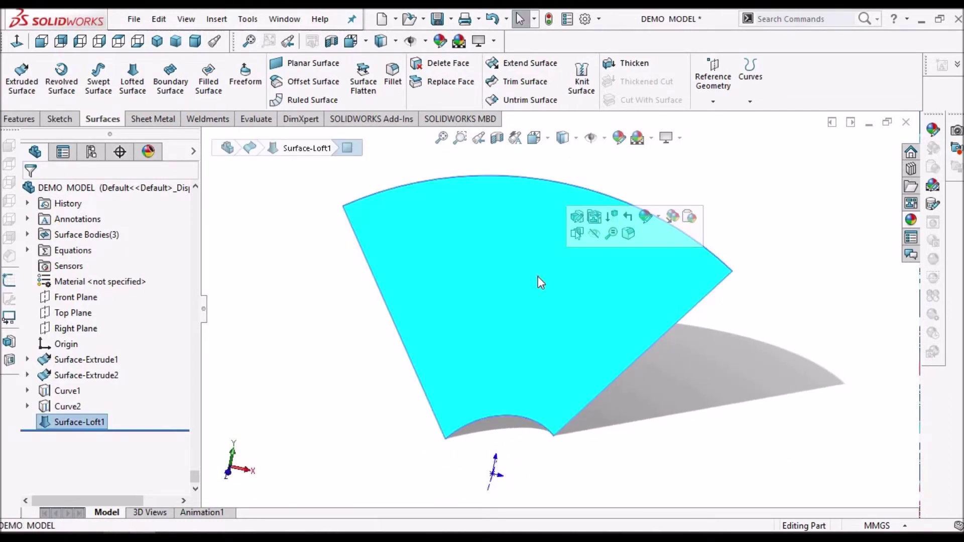
{"action": "left_click", "coordinate": [629, 64]}
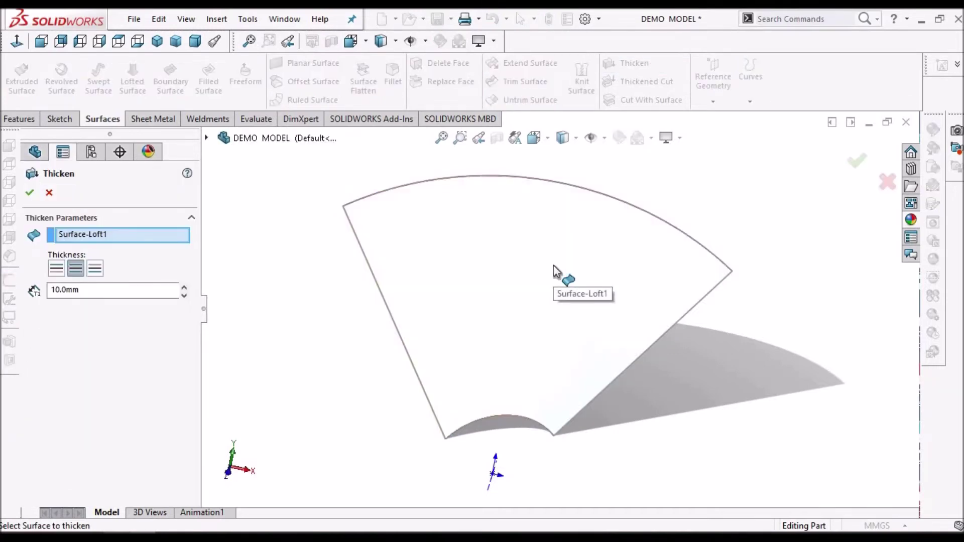
{"action": "left_click", "coordinate": [100, 292]}
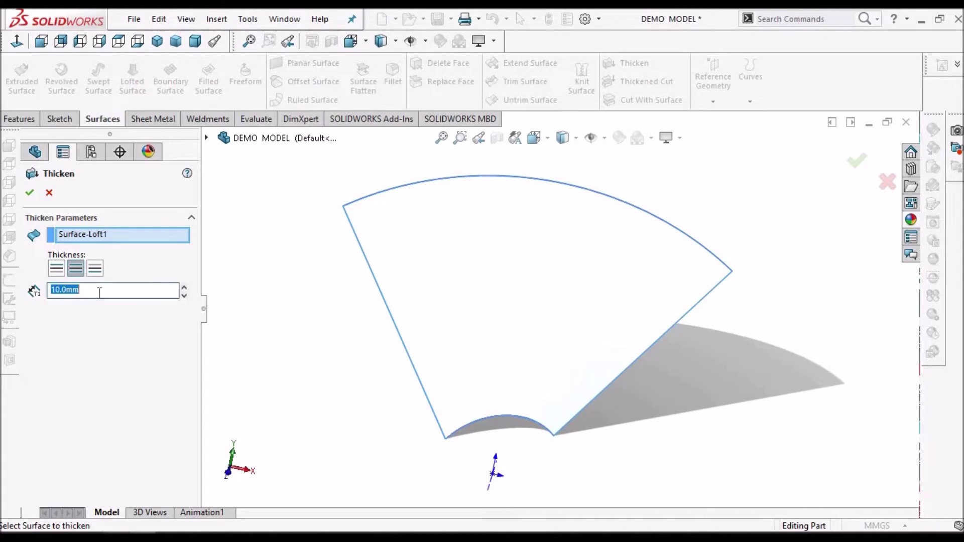
{"action": "key", "text": "Return"}
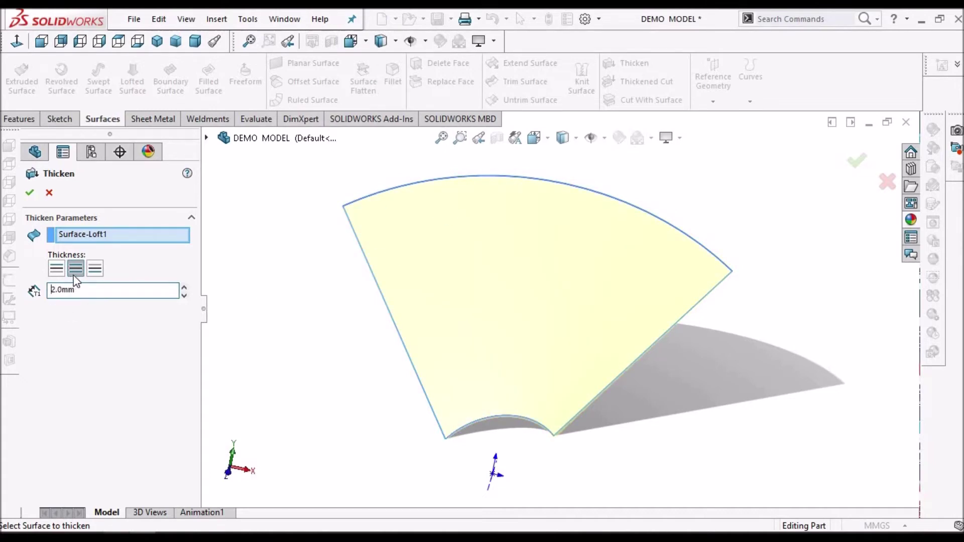
{"action": "middle_click_drag", "start_coordinate": [384, 223], "coordinate": [508, 312]}
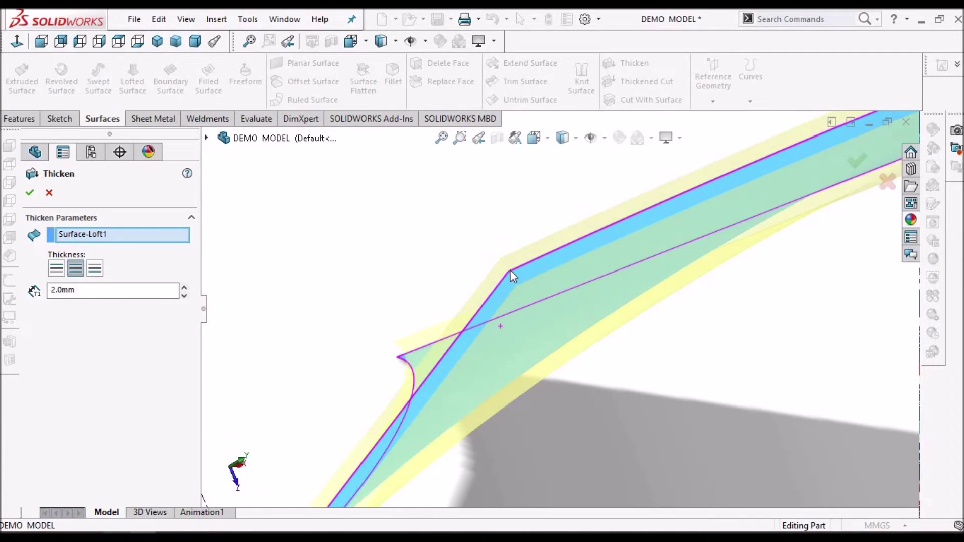
{"action": "middle_click_drag", "start_coordinate": [500, 298], "coordinate": [544, 396]}
{"action": "scroll", "coordinate": [659, 368], "scroll_direction": "up", "scroll_amount": 2}
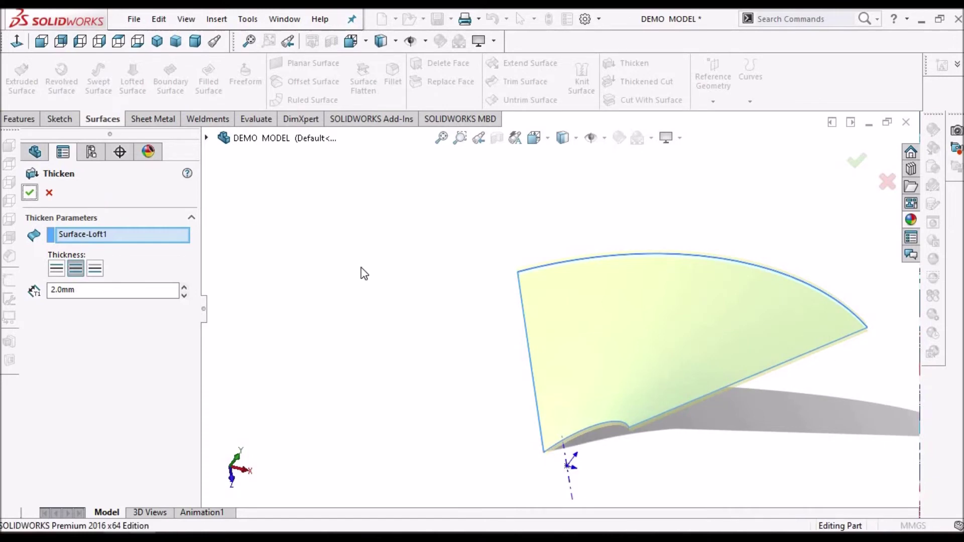
Step: Show the inner cylindrical surface again and examine where the blade root meets it
{"action": "left_click", "coordinate": [81, 376]}
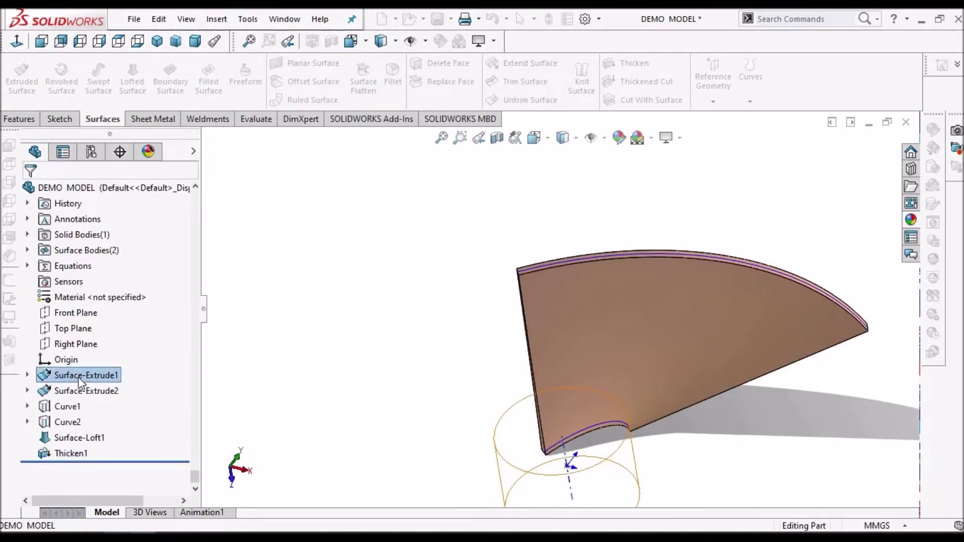
{"action": "left_click", "coordinate": [88, 356]}
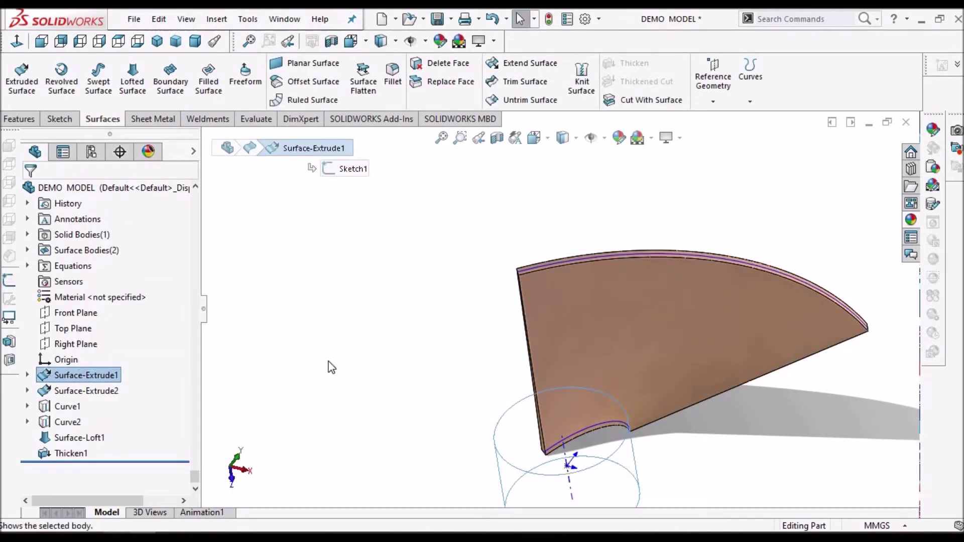
{"action": "scroll", "coordinate": [607, 405], "scroll_direction": "down", "scroll_amount": 5}
{"action": "middle_click_drag", "start_coordinate": [598, 374], "coordinate": [589, 296]}
{"action": "scroll", "coordinate": [444, 301], "scroll_direction": "down", "scroll_amount": 8}
{"action": "mouse_move", "coordinate": [457, 310]}
{"action": "middle_mouse_down"}
{"action": "mouse_move", "coordinate": [441, 344]}
{"action": "mouse_move", "coordinate": [417, 332]}
{"action": "mouse_move", "coordinate": [425, 340]}
{"action": "middle_mouse_up"}
{"action": "scroll", "coordinate": [425, 339], "scroll_direction": "up", "scroll_amount": 10}
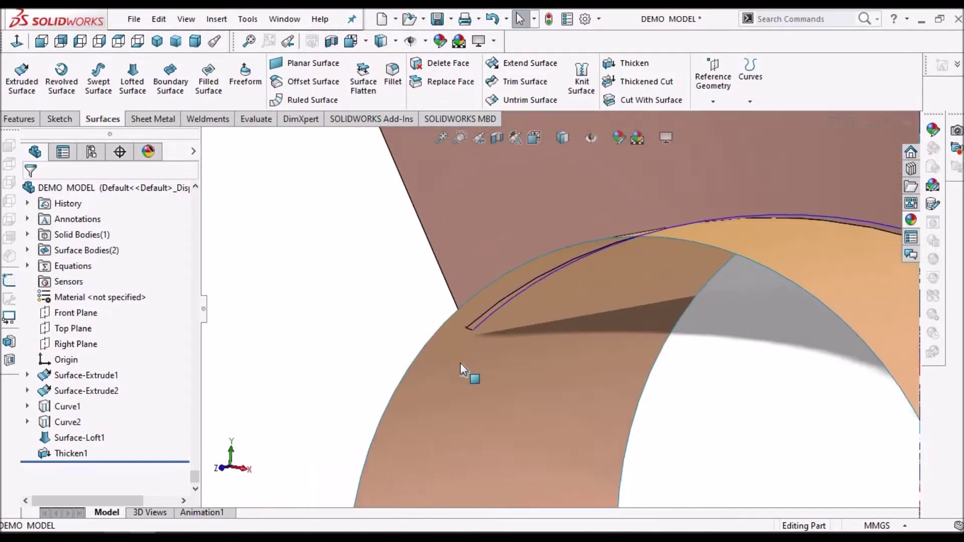
Step: Thicken the inner cylindrical surface by 2 mm on both sides with Merge result enabled, joining it to the blade
{"action": "left_click", "coordinate": [787, 401]}
{"action": "scroll", "coordinate": [565, 308], "scroll_direction": "up", "scroll_amount": 3}
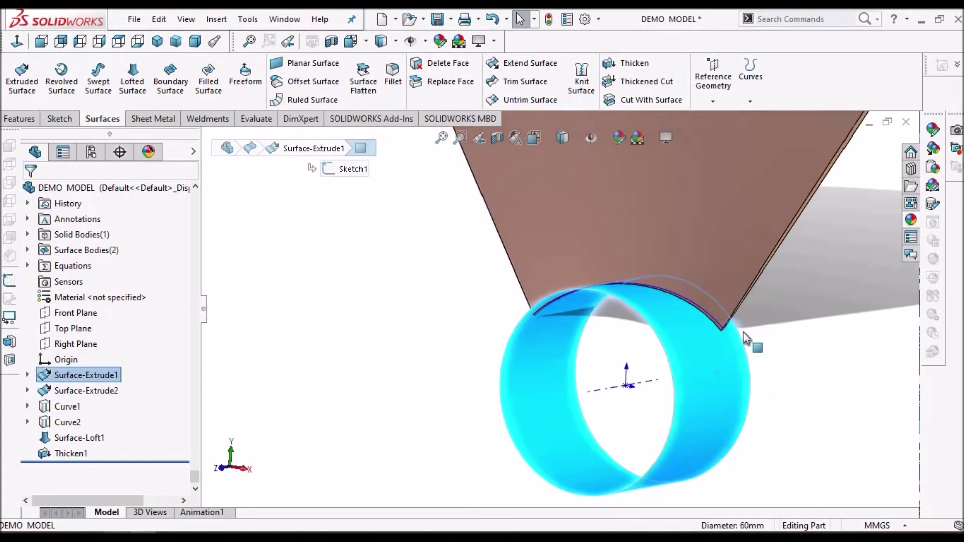
{"action": "left_click", "coordinate": [633, 64]}
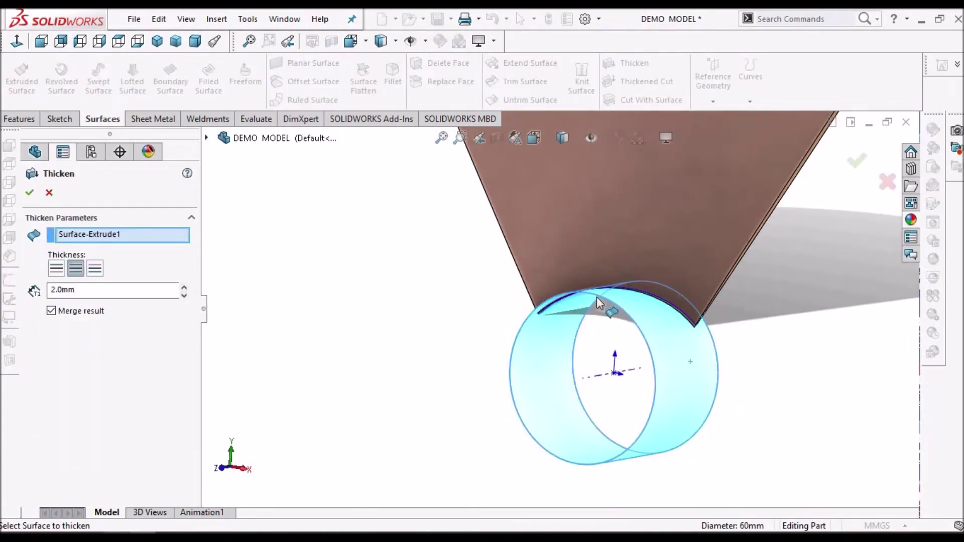
{"action": "scroll", "coordinate": [596, 297], "scroll_direction": "down", "scroll_amount": 3}
{"action": "middle_click_drag", "start_coordinate": [624, 276], "coordinate": [661, 310]}
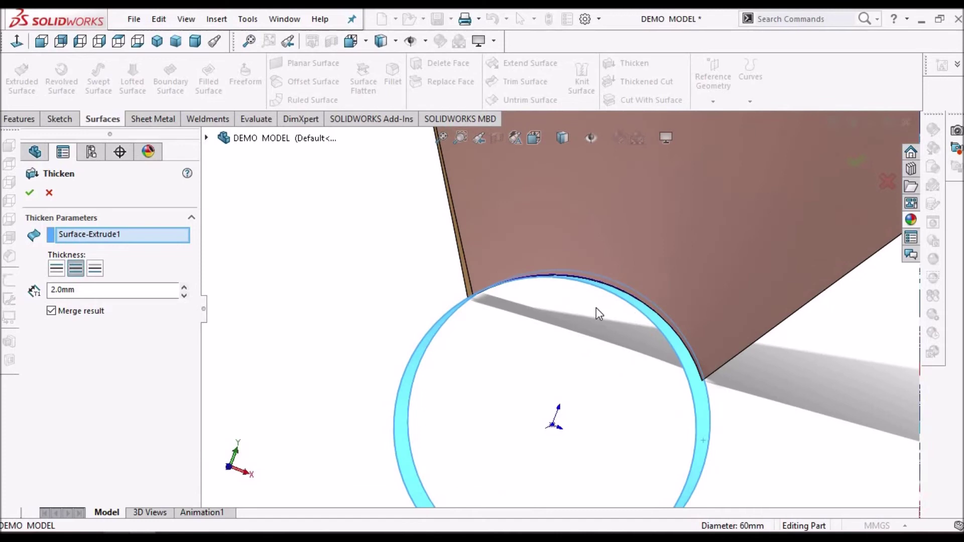
{"action": "scroll", "coordinate": [587, 301], "scroll_direction": "down", "scroll_amount": 5}
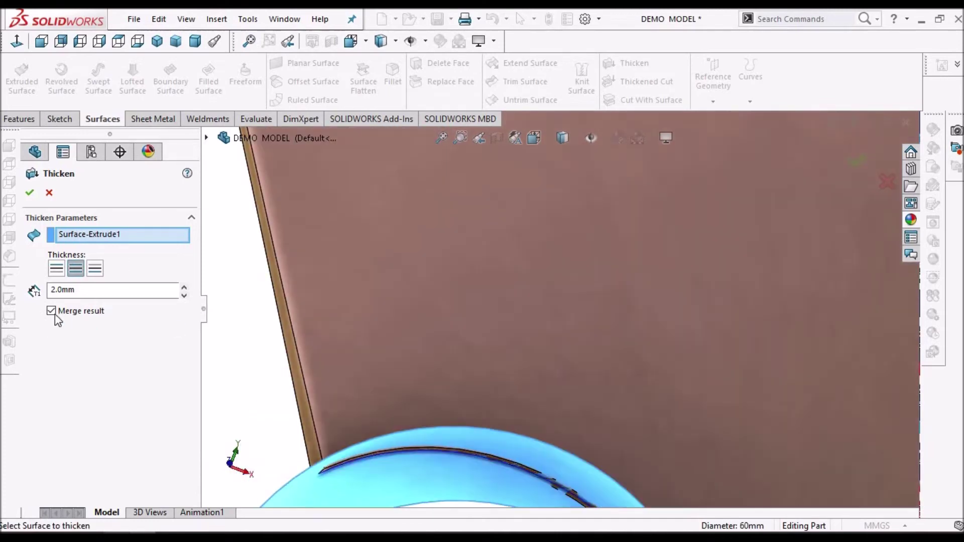
{"action": "scroll", "coordinate": [465, 389], "scroll_direction": "up", "scroll_amount": 2}
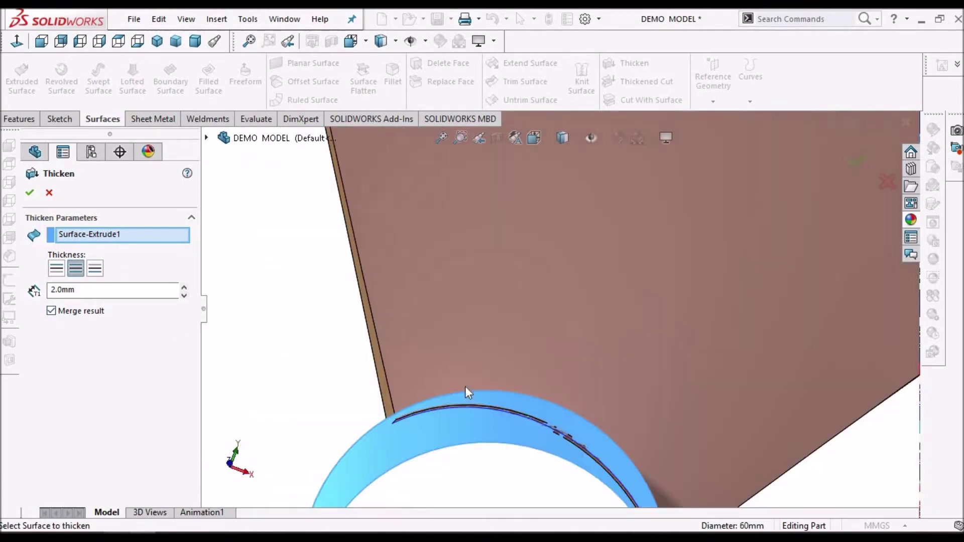
{"action": "scroll", "coordinate": [465, 387], "scroll_direction": "up", "scroll_amount": 5}
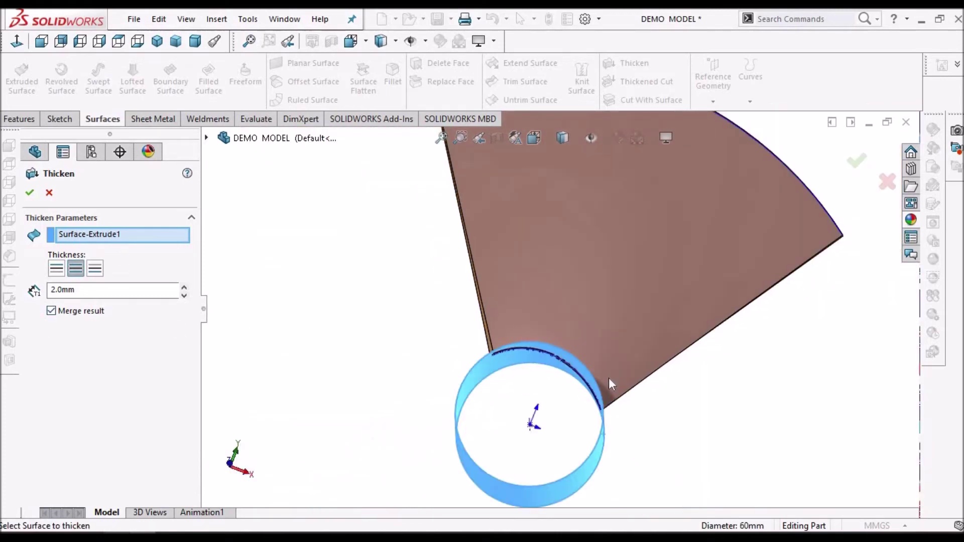
{"action": "left_click", "coordinate": [30, 193]}
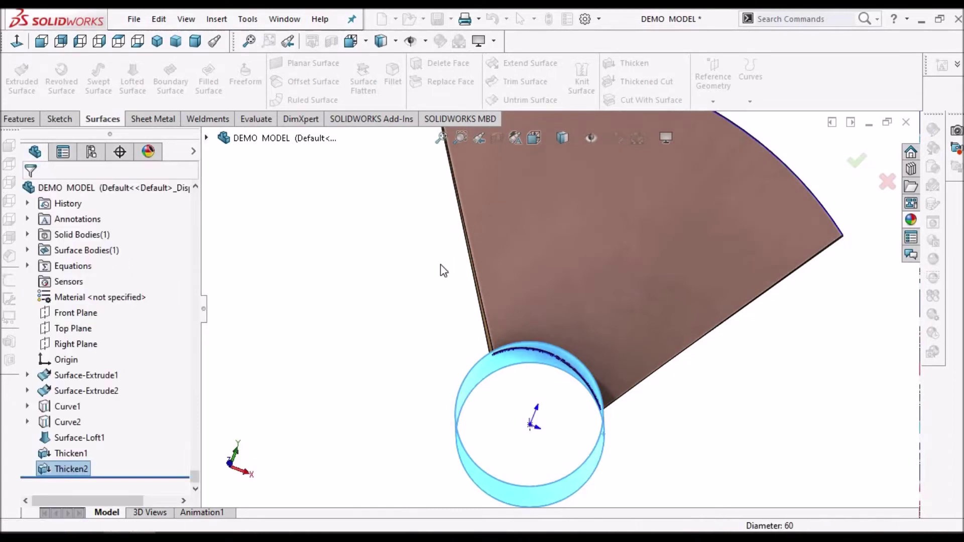
{"action": "middle_click_drag", "start_coordinate": [555, 316], "coordinate": [557, 364]}
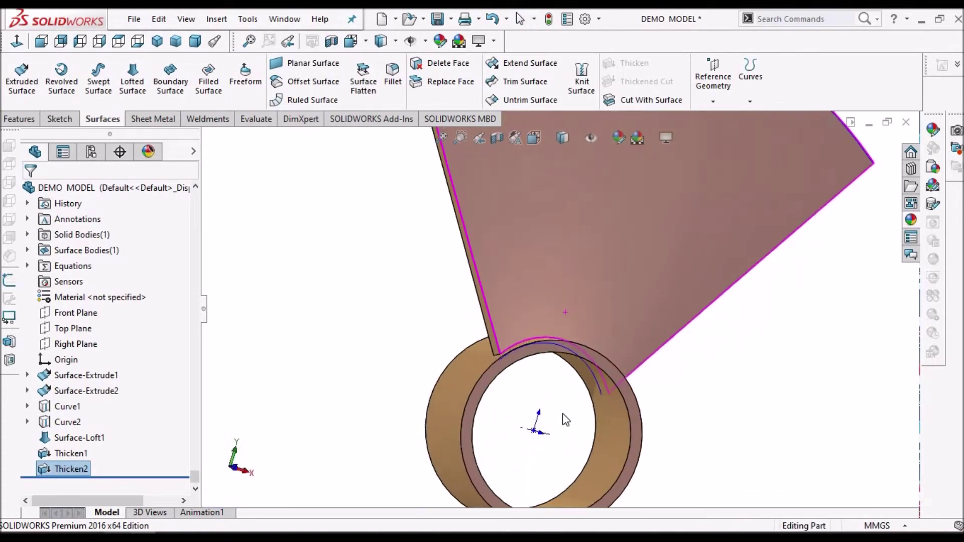
Step: Examine the part's solid bodies and surface bodies to check whether the thickened blade and hub are merged
{"action": "left_click", "coordinate": [27, 235]}
{"action": "left_click", "coordinate": [80, 250]}
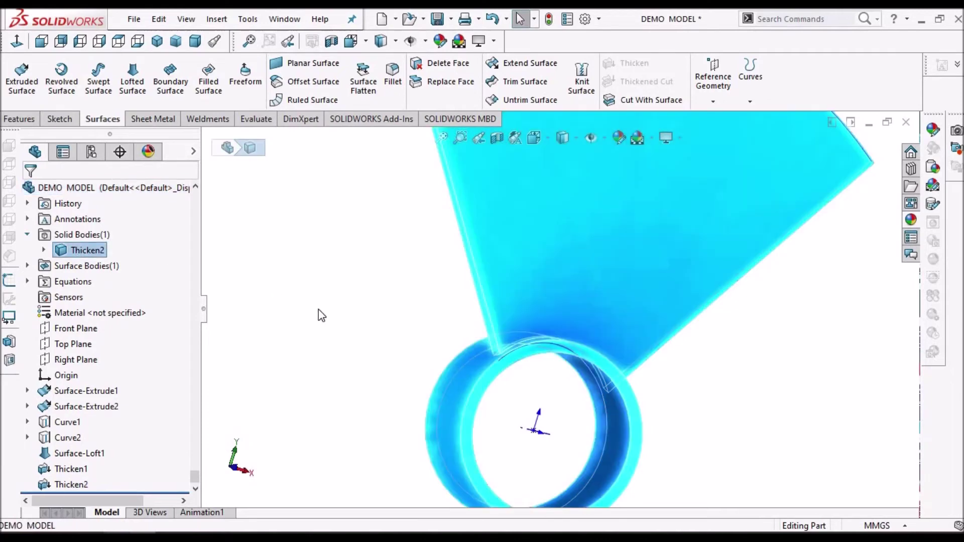
{"action": "left_click", "coordinate": [24, 268]}
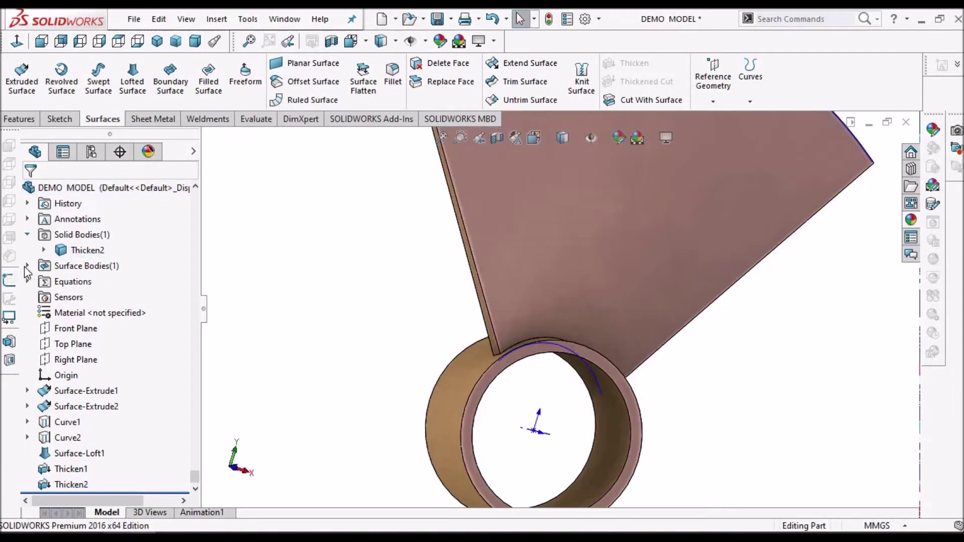
{"action": "left_click", "coordinate": [27, 266]}
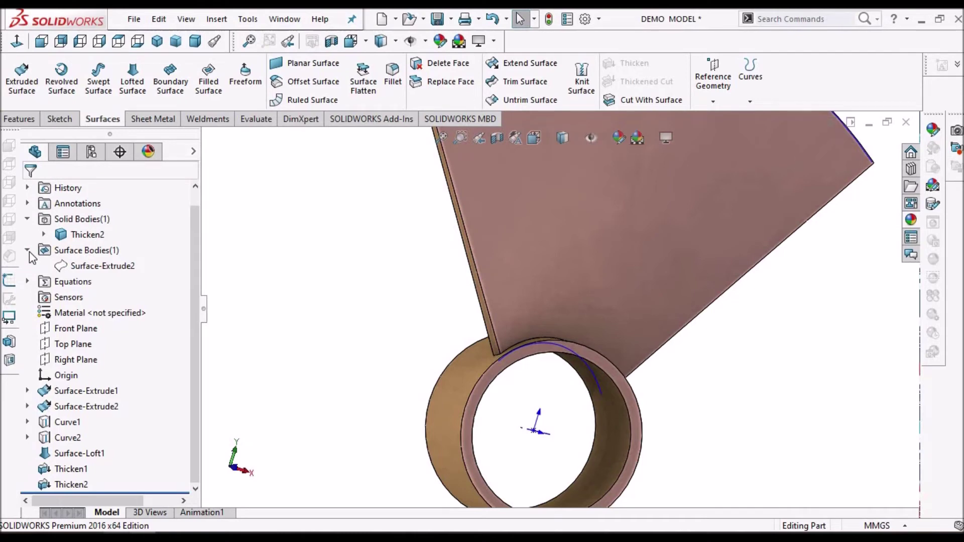
{"action": "left_click", "coordinate": [27, 251]}
{"action": "scroll", "coordinate": [516, 261], "scroll_direction": "up", "scroll_amount": 4}
{"action": "middle_click_drag", "start_coordinate": [516, 261], "coordinate": [663, 288]}
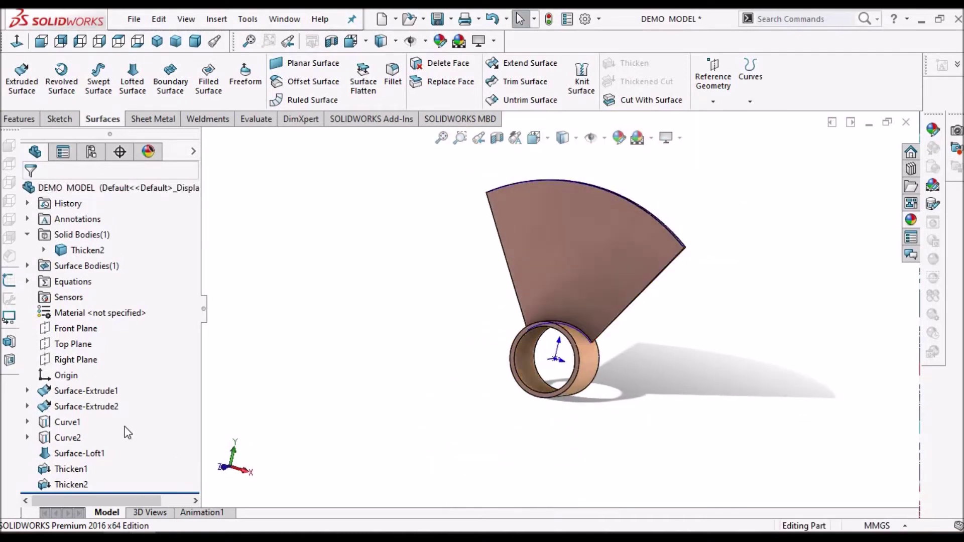
Step: Set up a symmetric fillet with a 30 mm radius on the short thickness edge at one outer corner of the blade
{"action": "left_click", "coordinate": [396, 82]}
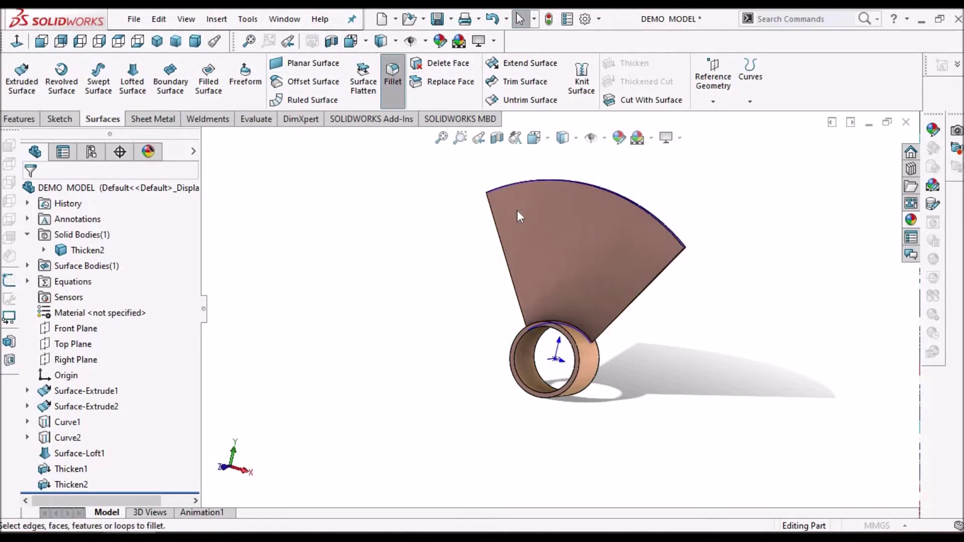
{"action": "middle_click_drag", "start_coordinate": [517, 210], "coordinate": [547, 297]}
{"action": "scroll", "coordinate": [505, 244], "scroll_direction": "up", "scroll_amount": 6}
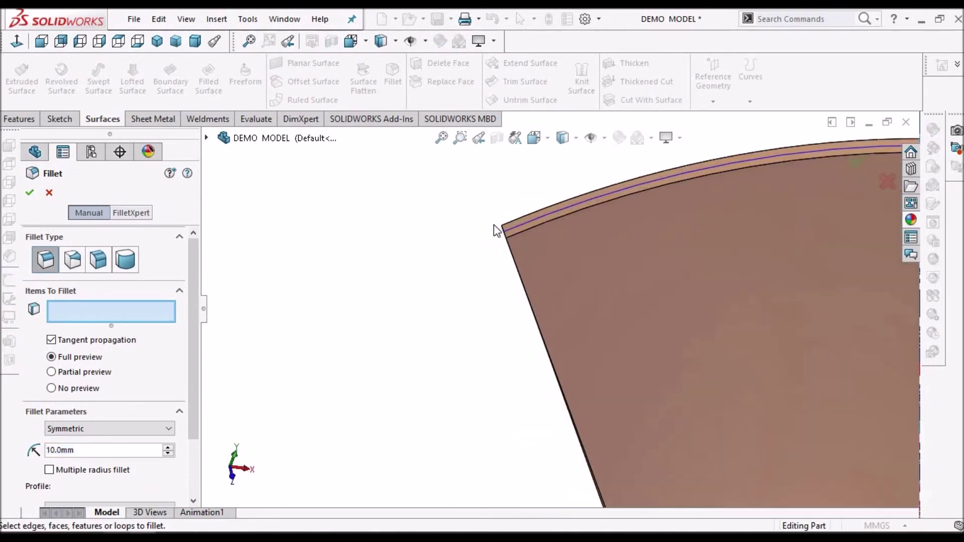
{"action": "scroll", "coordinate": [514, 254], "scroll_direction": "up", "scroll_amount": 3}
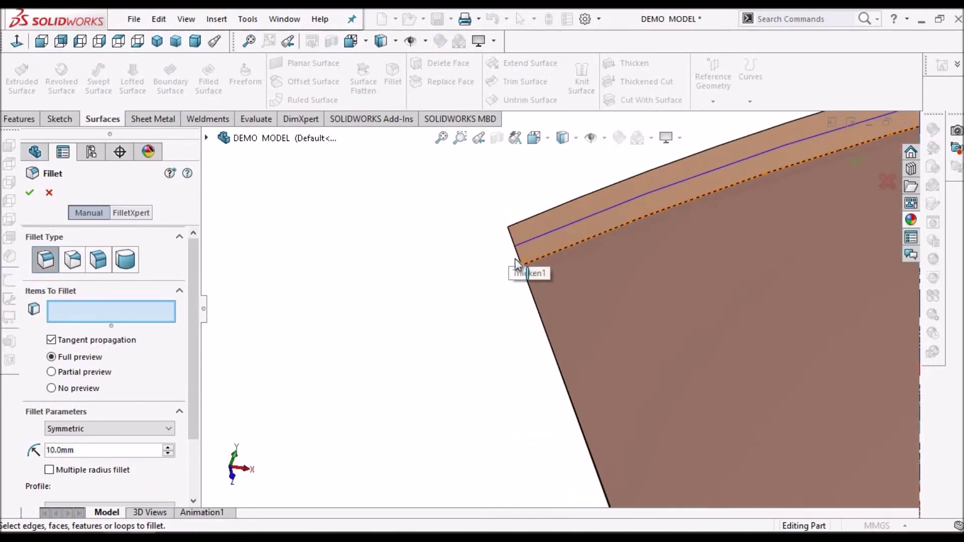
{"action": "left_click", "coordinate": [518, 260]}
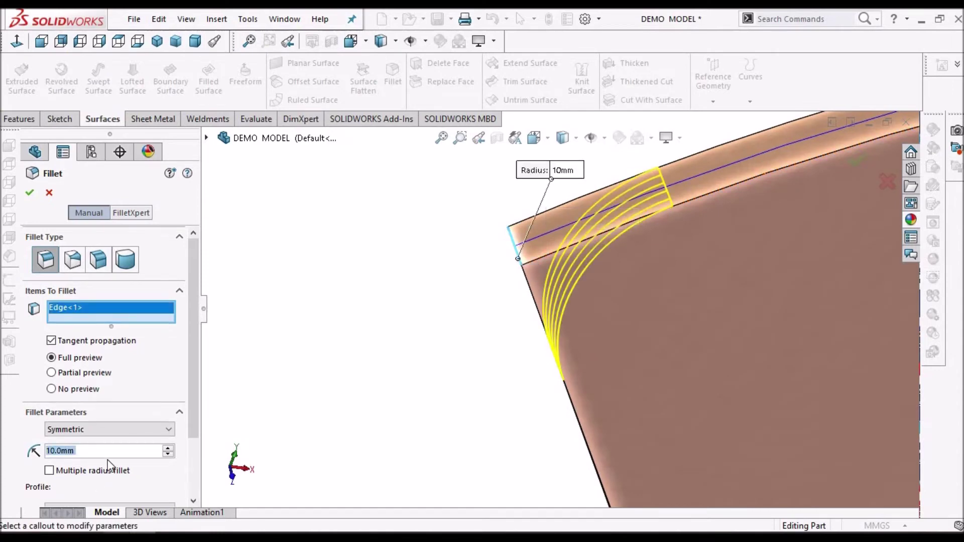
{"action": "type", "text": "30"}
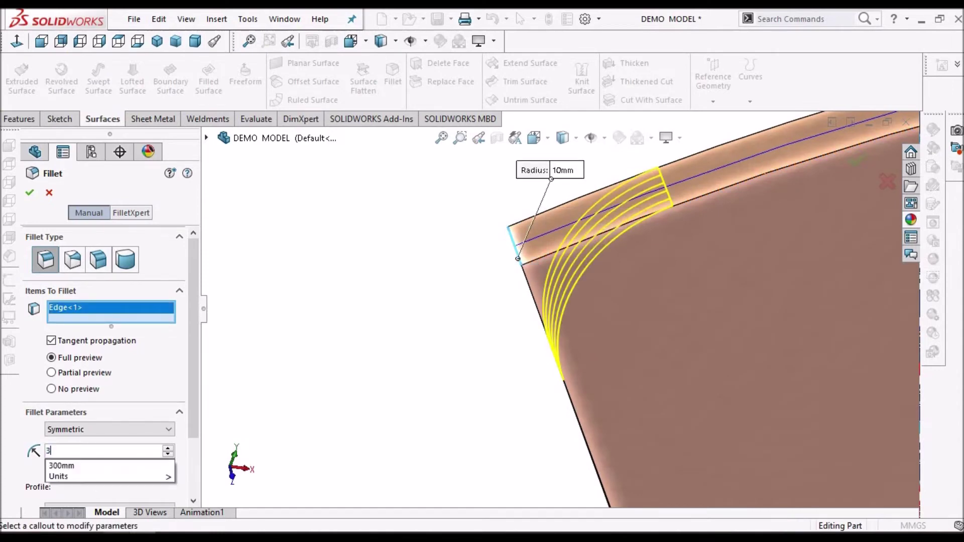
{"action": "key", "text": "Return"}
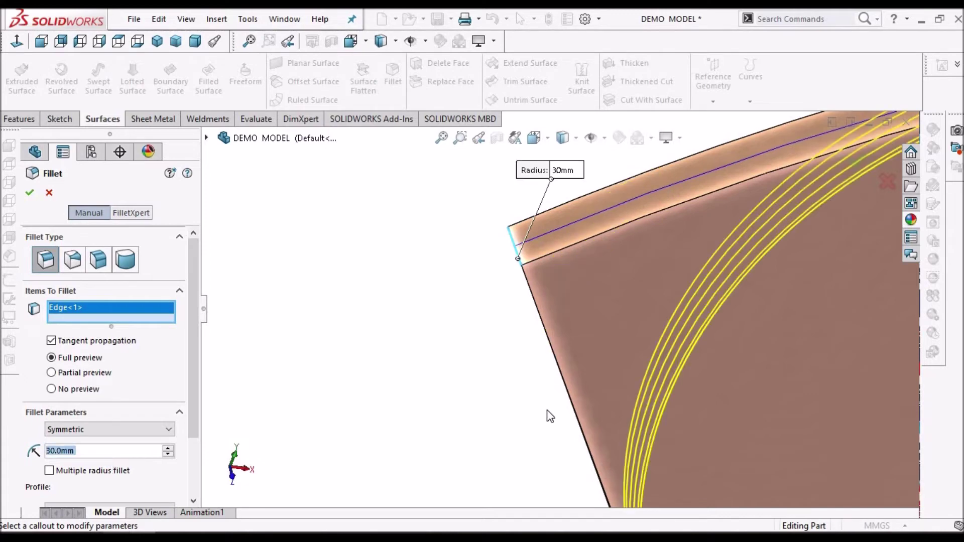
Step: Add the short thickness edge at the blade's opposite outer corner to the fillet and apply it to both corners
{"action": "scroll", "coordinate": [550, 409], "scroll_direction": "down", "scroll_amount": 8}
{"action": "middle_click_drag", "start_coordinate": [739, 333], "coordinate": [882, 351]}
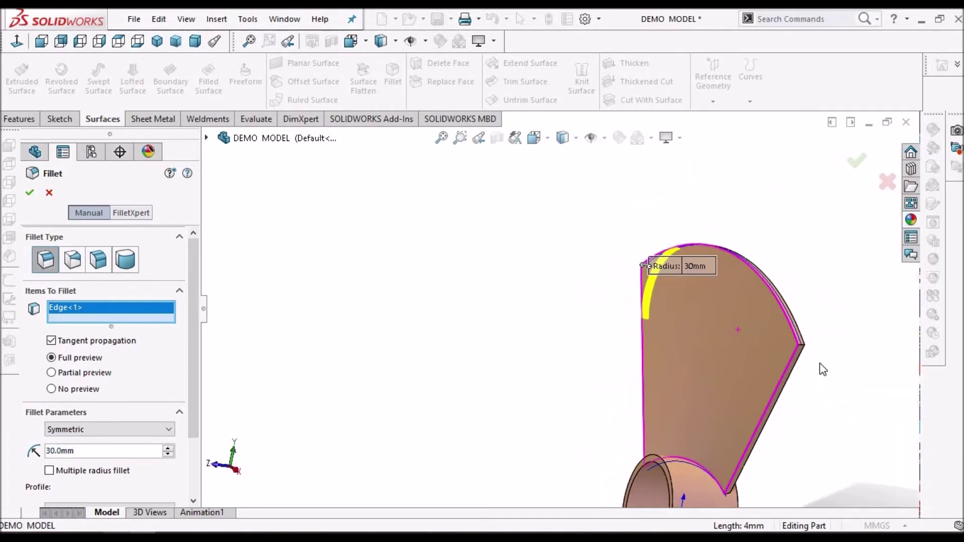
{"action": "scroll", "coordinate": [803, 345], "scroll_direction": "up", "scroll_amount": 8}
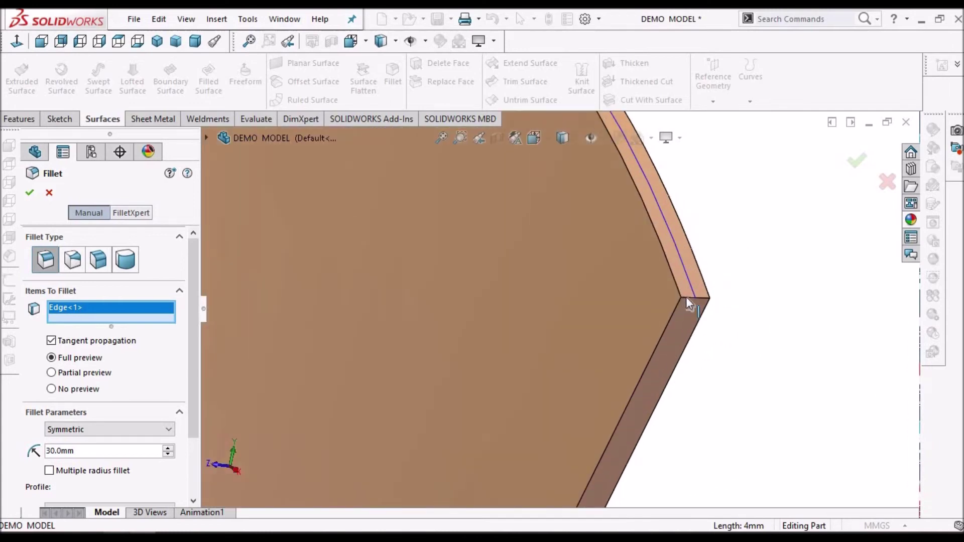
{"action": "left_click", "coordinate": [688, 301]}
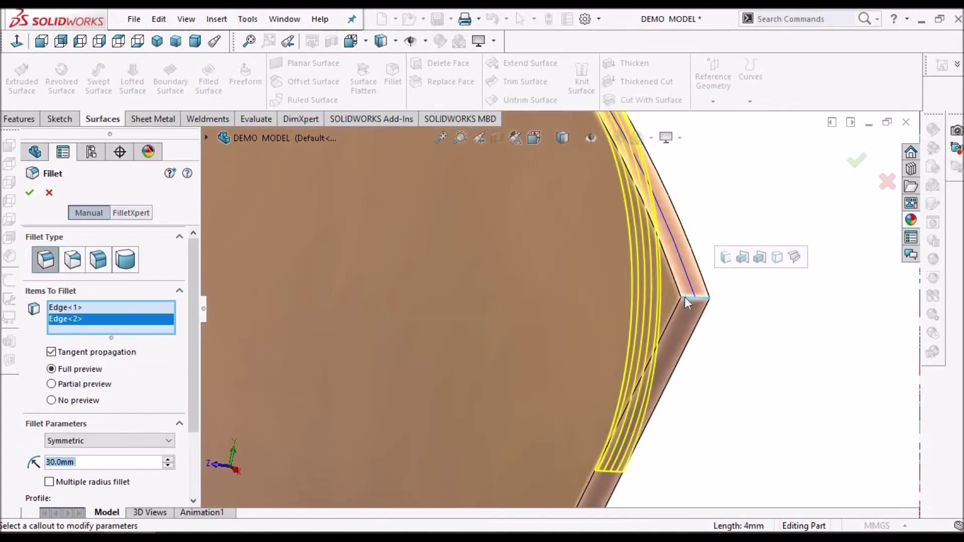
{"action": "scroll", "coordinate": [468, 363], "scroll_direction": "down", "scroll_amount": 1}
{"action": "scroll", "coordinate": [469, 365], "scroll_direction": "down", "scroll_amount": 4}
{"action": "middle_click_drag", "start_coordinate": [574, 370], "coordinate": [575, 395]}
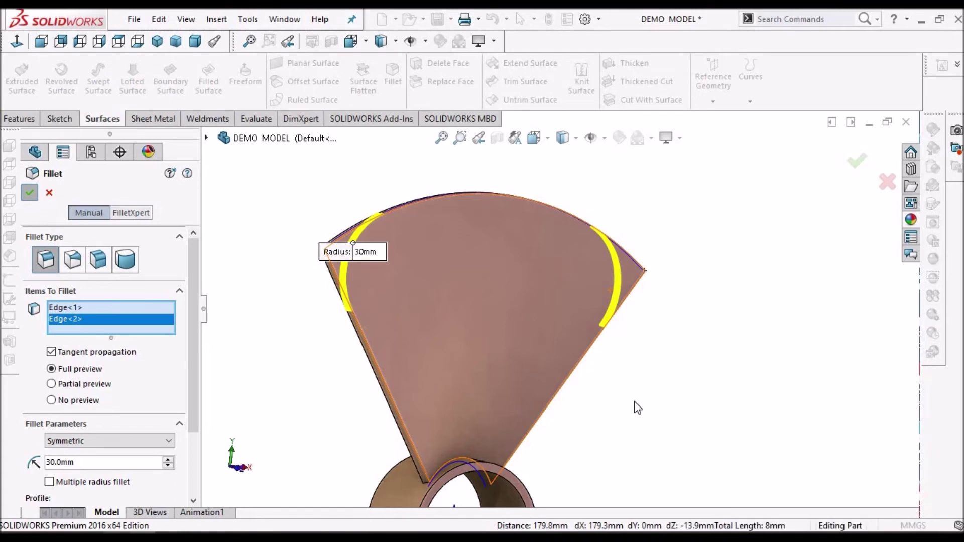
{"action": "key", "text": "Return"}
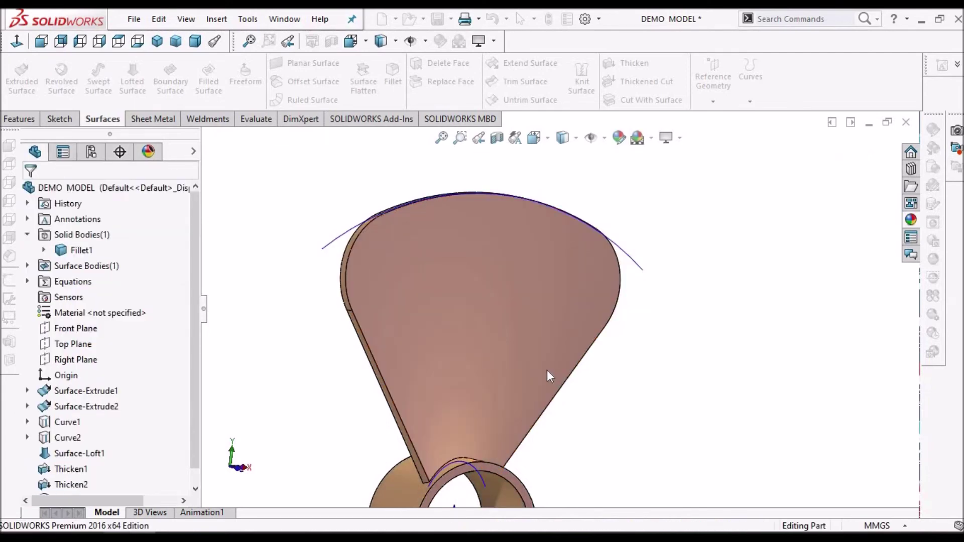
{"action": "scroll", "coordinate": [547, 369], "scroll_direction": "up", "scroll_amount": 5}
{"action": "scroll", "coordinate": [553, 358], "scroll_direction": "down", "scroll_amount": 5}
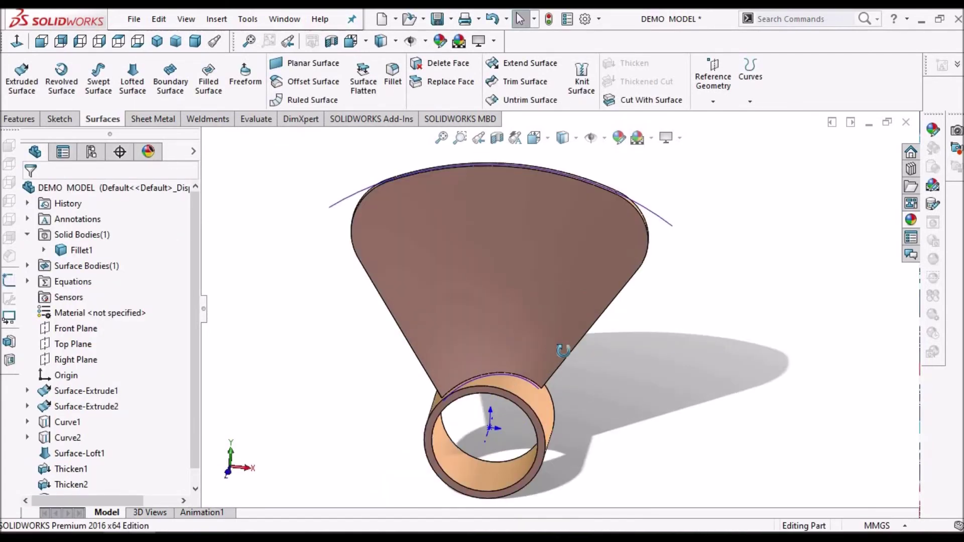
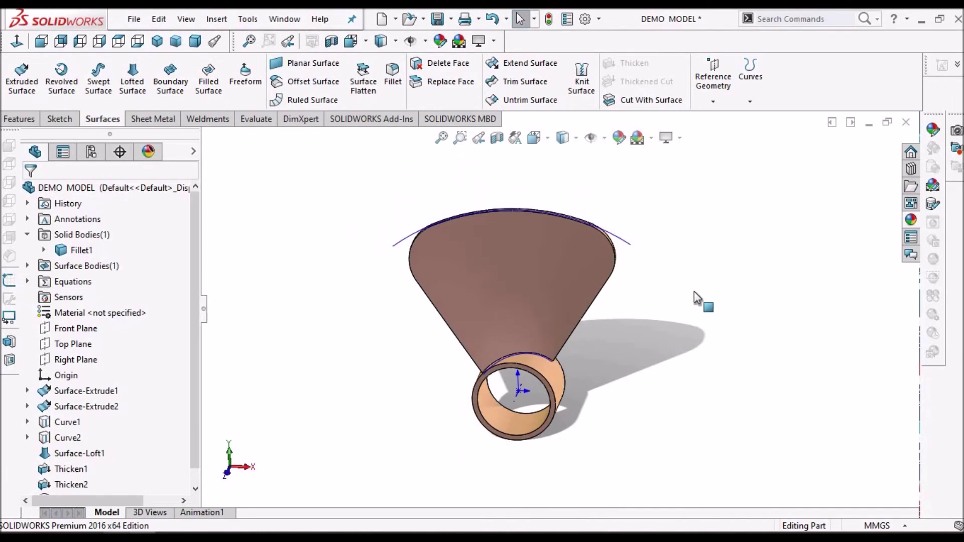
Step: Examine the hub's central axis and check the Temporary Axes display setting for use as the pattern axis
{"action": "left_click", "coordinate": [15, 118]}
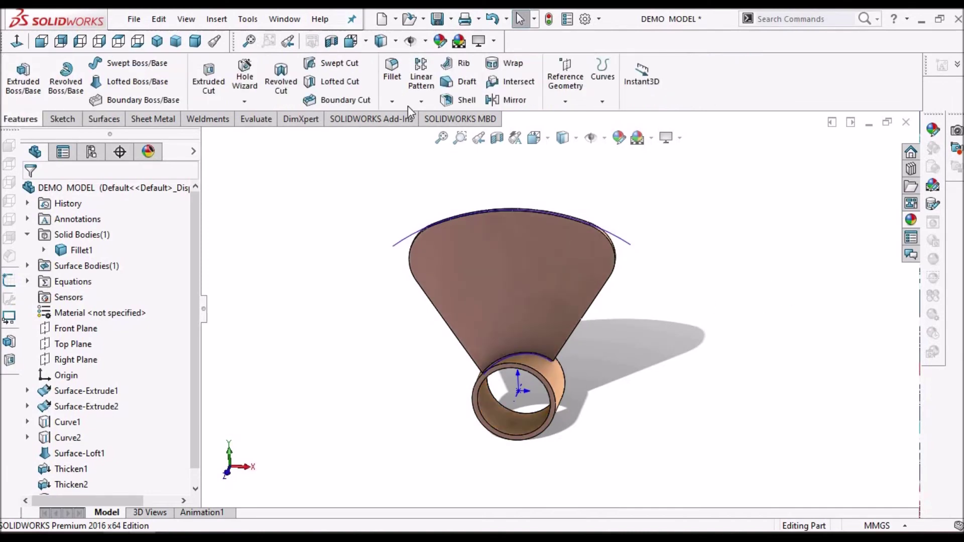
{"action": "left_click", "coordinate": [420, 102]}
{"action": "left_click", "coordinate": [631, 261]}
{"action": "scroll", "coordinate": [521, 419], "scroll_direction": "down", "scroll_amount": 5}
{"action": "scroll", "coordinate": [522, 458], "scroll_direction": "up", "scroll_amount": 4}
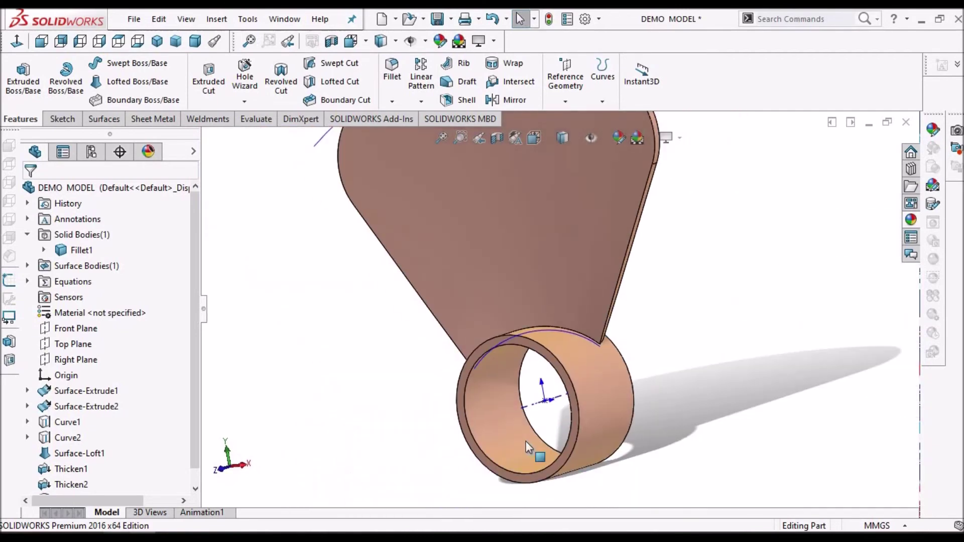
{"action": "scroll", "coordinate": [522, 461], "scroll_direction": "down", "scroll_amount": 5}
{"action": "middle_click_drag", "start_coordinate": [535, 319], "coordinate": [517, 329]}
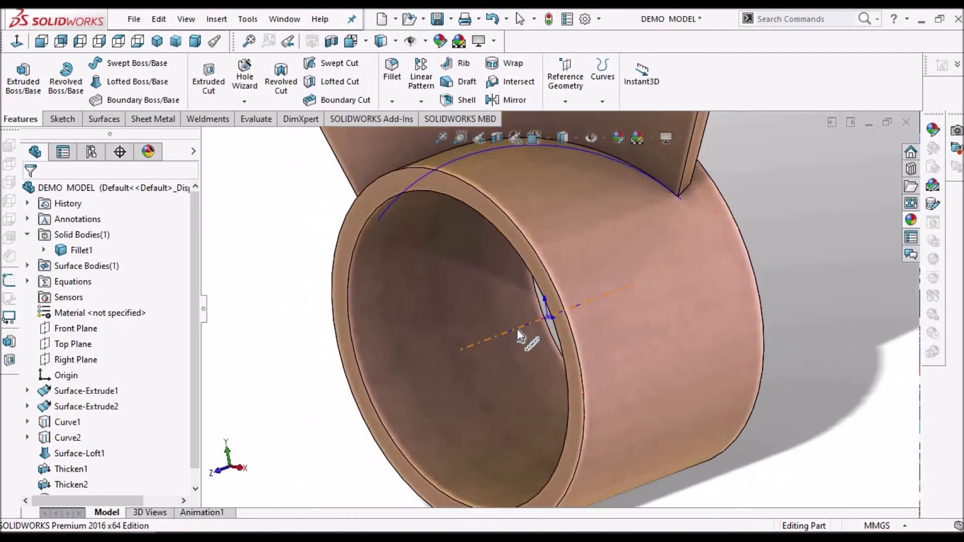
{"action": "left_click", "coordinate": [185, 19]}
{"action": "mouse_move", "coordinate": [216, 142]}
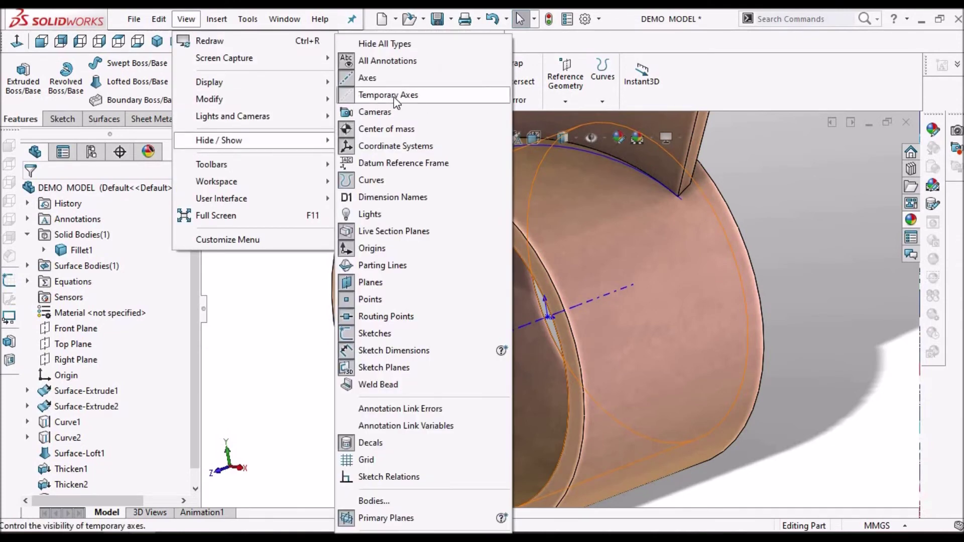
{"action": "left_click", "coordinate": [267, 365]}
{"action": "scroll", "coordinate": [580, 280], "scroll_direction": "up", "scroll_amount": 2}
{"action": "middle_click_drag", "start_coordinate": [621, 263], "coordinate": [577, 279]}
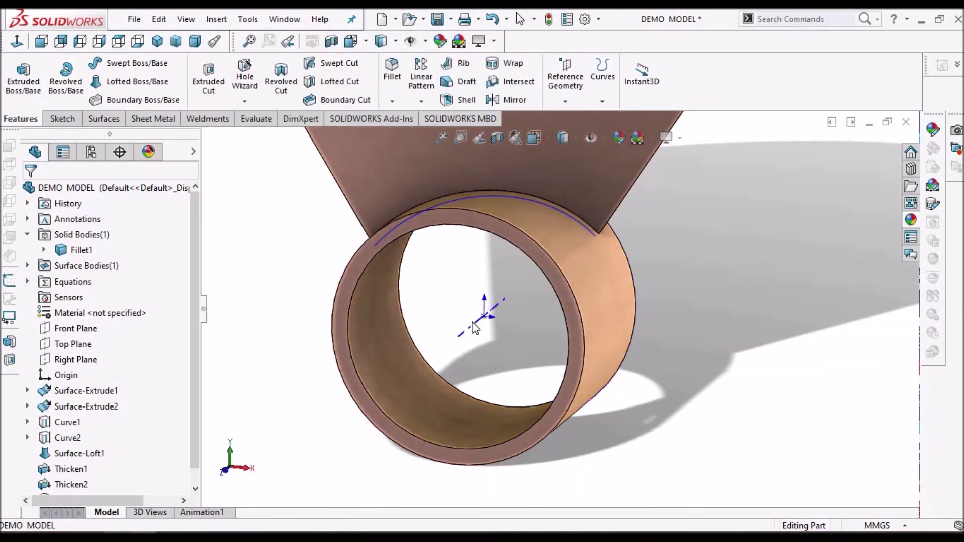
{"action": "key", "text": "Escape"}
{"action": "scroll", "coordinate": [578, 321], "scroll_direction": "up", "scroll_amount": 2}
{"action": "middle_click_drag", "start_coordinate": [567, 274], "coordinate": [573, 310]}
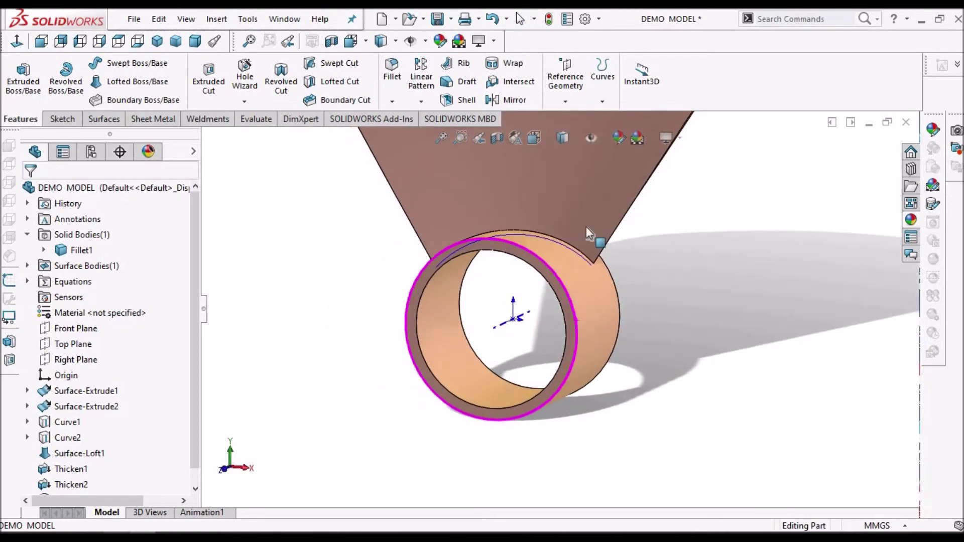
{"action": "left_click", "coordinate": [605, 100]}
{"action": "left_click", "coordinate": [567, 103]}
{"action": "left_click", "coordinate": [567, 103]}
{"action": "left_click", "coordinate": [567, 100]}
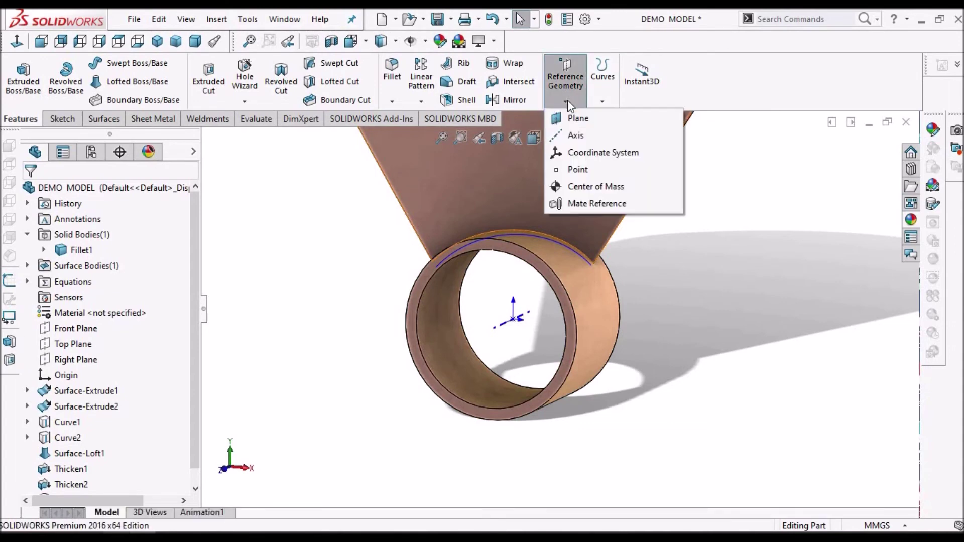
{"action": "left_click", "coordinate": [327, 314]}
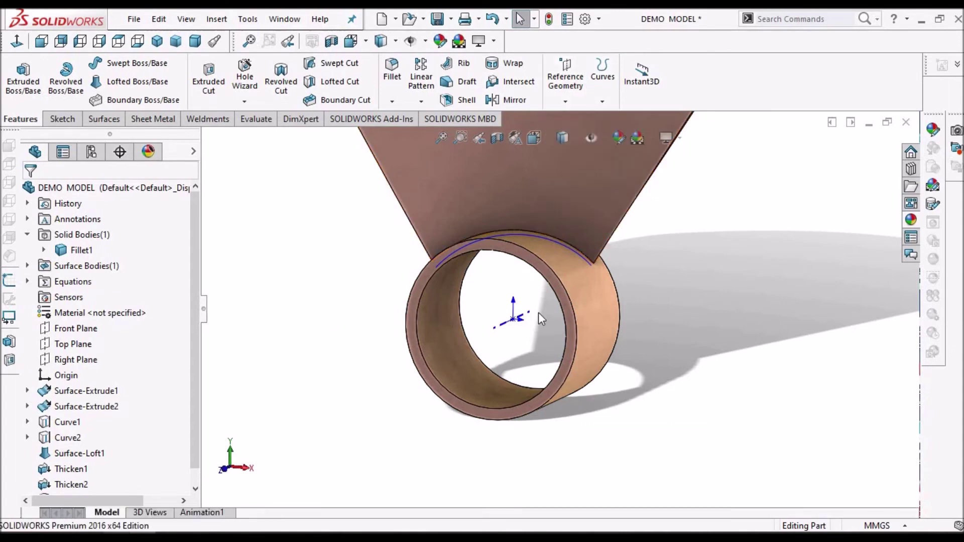
{"action": "scroll", "coordinate": [538, 312], "scroll_direction": "up", "scroll_amount": 1}
{"action": "scroll", "coordinate": [555, 303], "scroll_direction": "down", "scroll_amount": 2}
{"action": "scroll", "coordinate": [547, 305], "scroll_direction": "up", "scroll_amount": 3}
{"action": "middle_click_drag", "start_coordinate": [790, 347], "coordinate": [634, 284]}
{"action": "scroll", "coordinate": [566, 198], "scroll_direction": "down", "scroll_amount": 2}
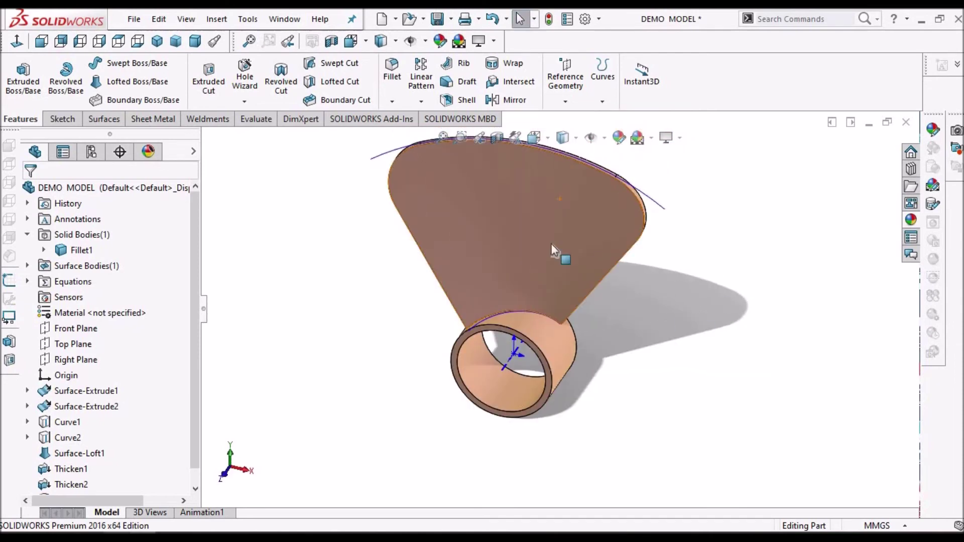
Step: Start a circular pattern and set the hub's central temporary axis as its rotation axis
{"action": "left_click", "coordinate": [421, 101]}
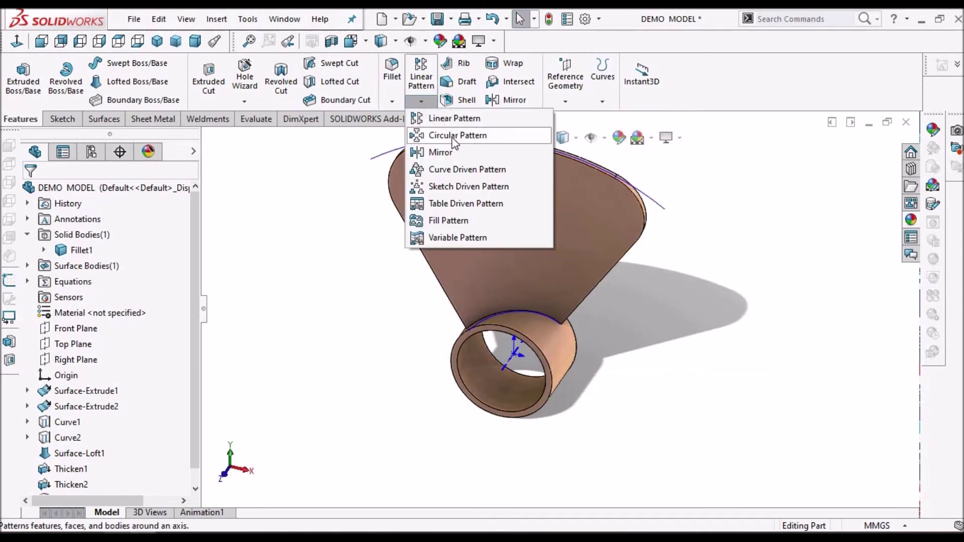
{"action": "left_click", "coordinate": [454, 137]}
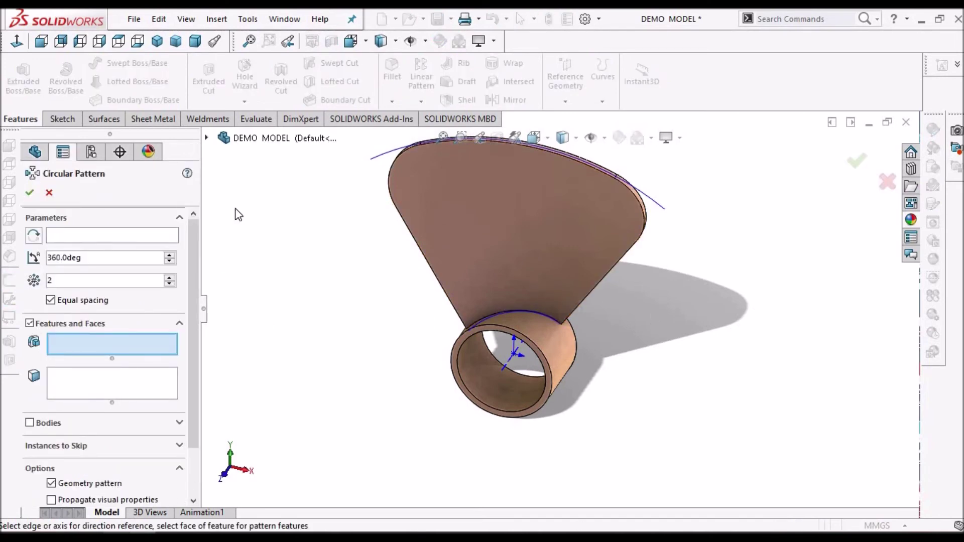
{"action": "left_click", "coordinate": [207, 138]}
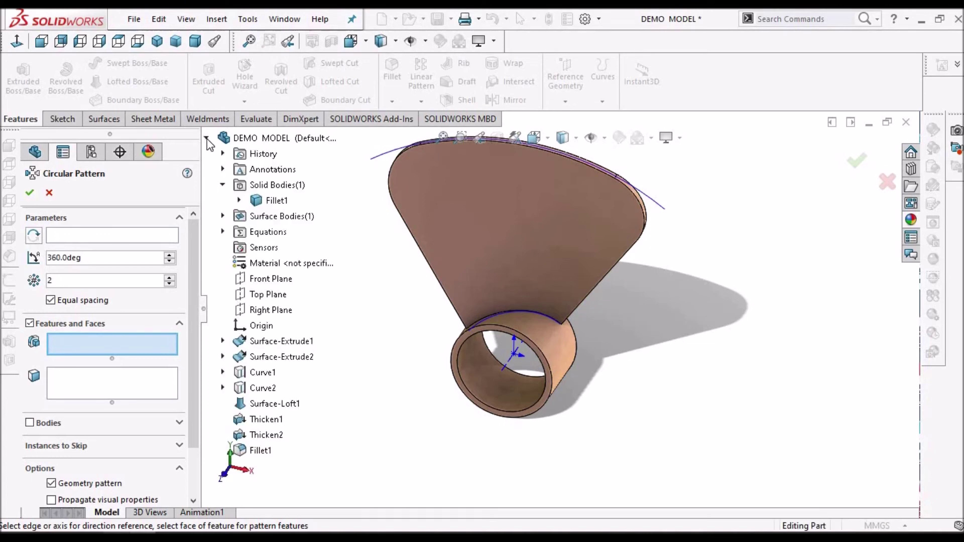
{"action": "left_click", "coordinate": [104, 238]}
{"action": "scroll", "coordinate": [517, 364], "scroll_direction": "down", "scroll_amount": 4}
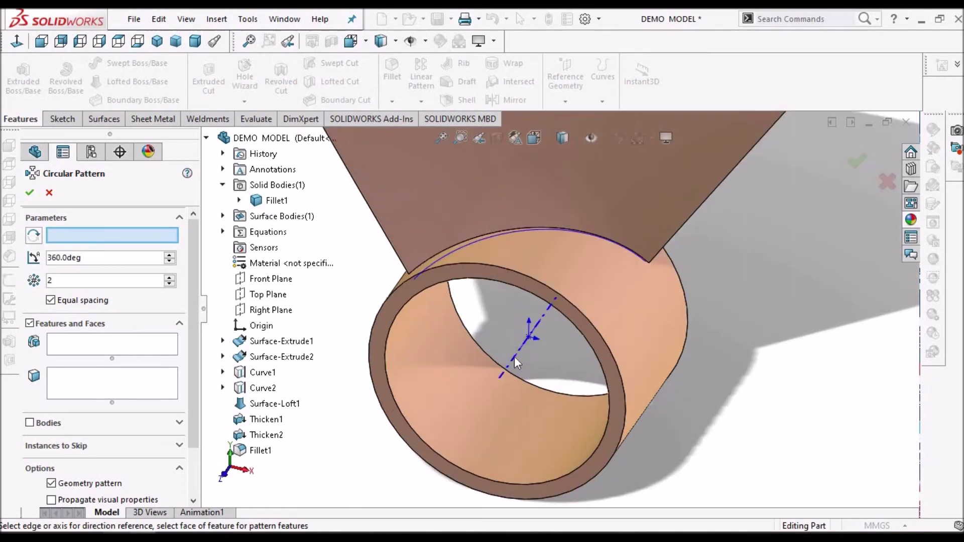
{"action": "left_click", "coordinate": [517, 364]}
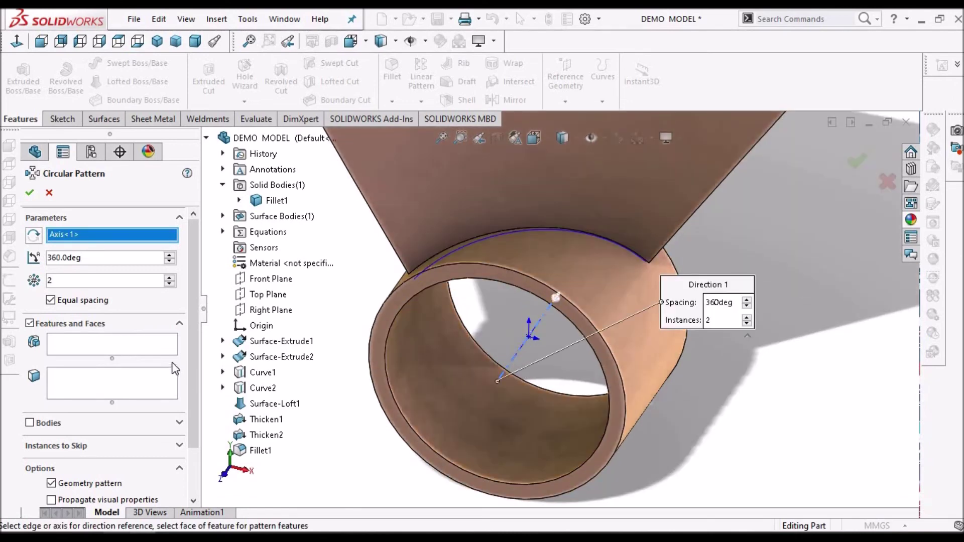
Step: Pattern the Thicken1 blade and its Fillet1 corners as 3 equally spaced instances over 360 degrees and apply the circular pattern
{"action": "left_click", "coordinate": [149, 349]}
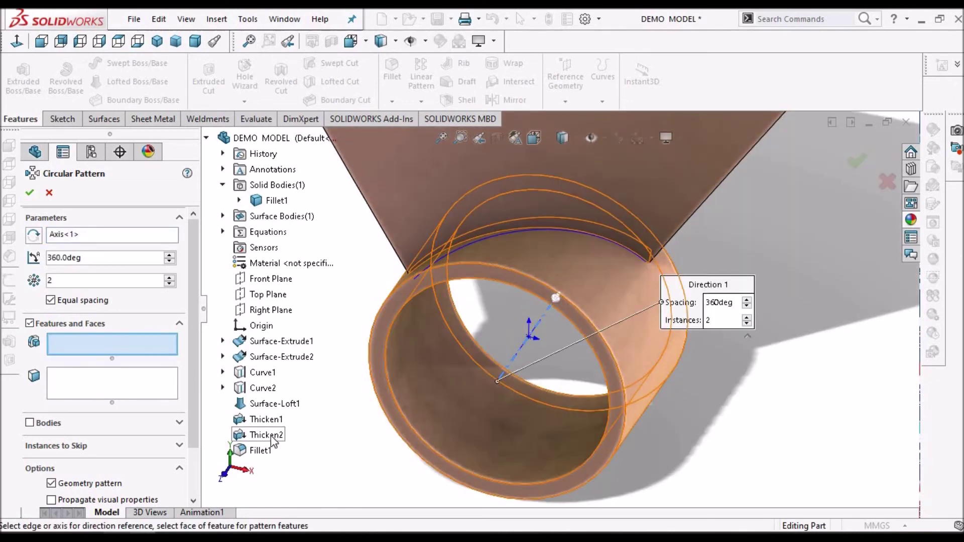
{"action": "left_click", "coordinate": [266, 419]}
{"action": "scroll", "coordinate": [580, 380], "scroll_direction": "up", "scroll_amount": 3}
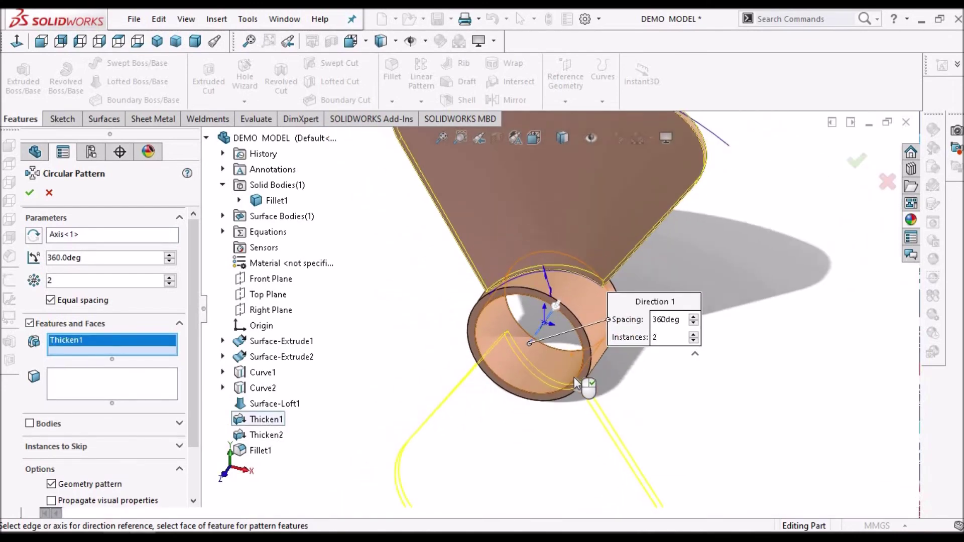
{"action": "left_click", "coordinate": [259, 451]}
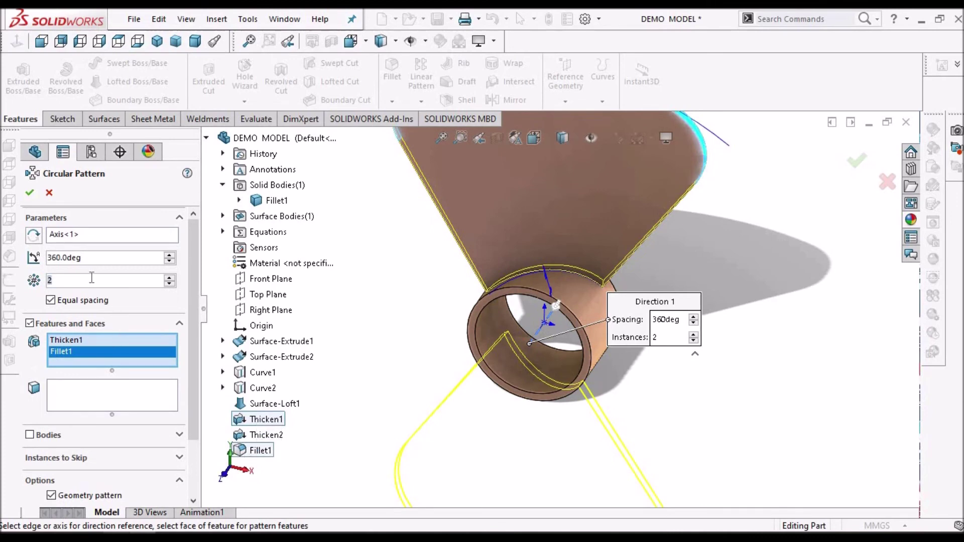
{"action": "scroll", "coordinate": [92, 277], "scroll_direction": "up", "scroll_amount": 1}
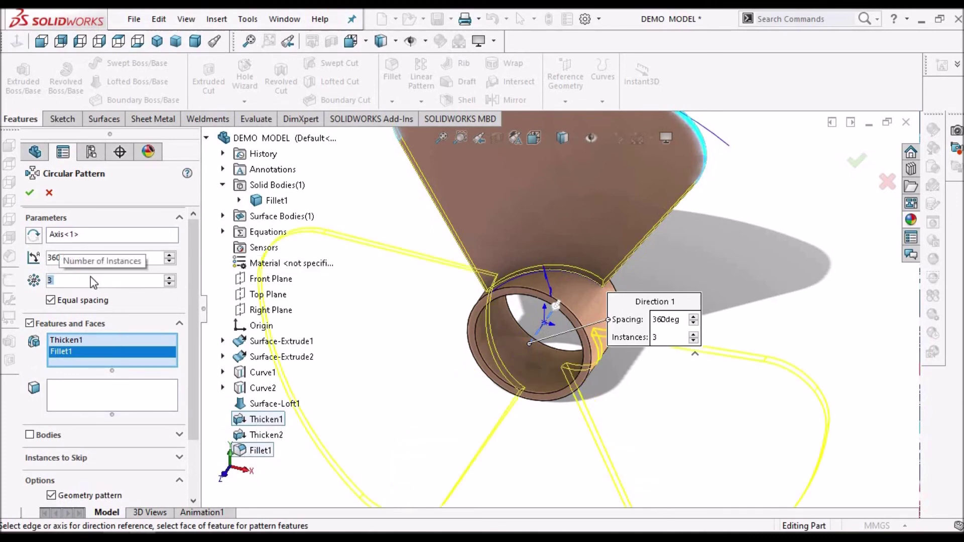
{"action": "left_click", "coordinate": [193, 500]}
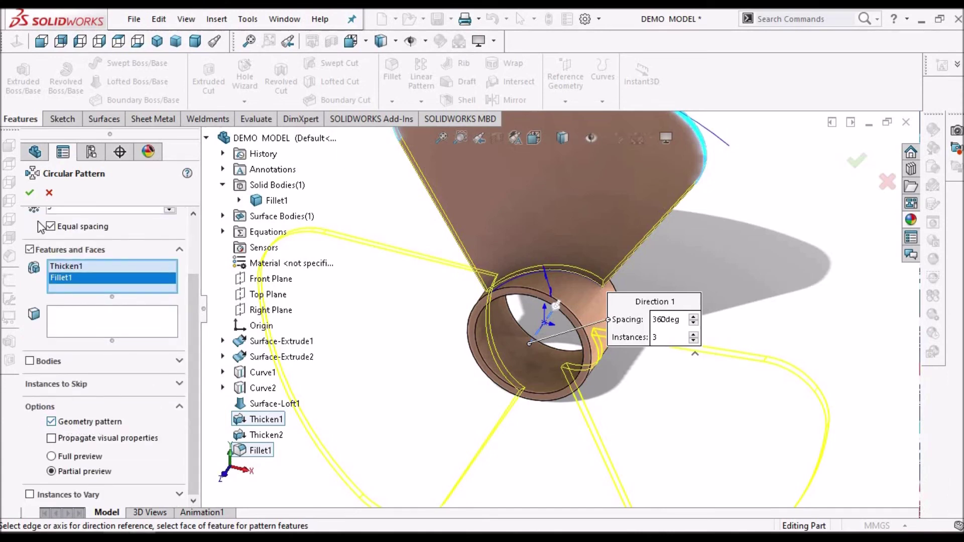
{"action": "left_click", "coordinate": [29, 192]}
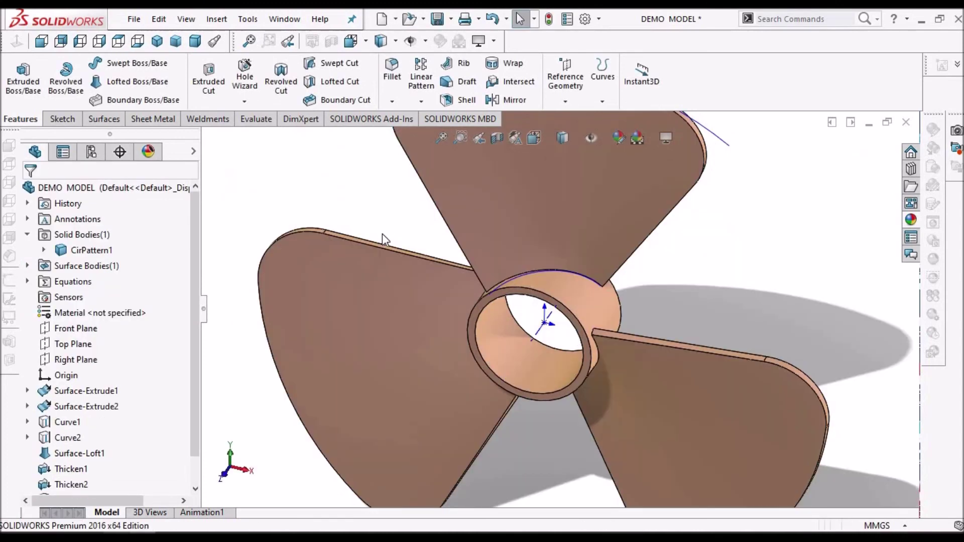
Step: Examine the three-bladed propeller from several angles, including the rounded blade tips and the joints between blades and hub
{"action": "left_click", "coordinate": [195, 42]}
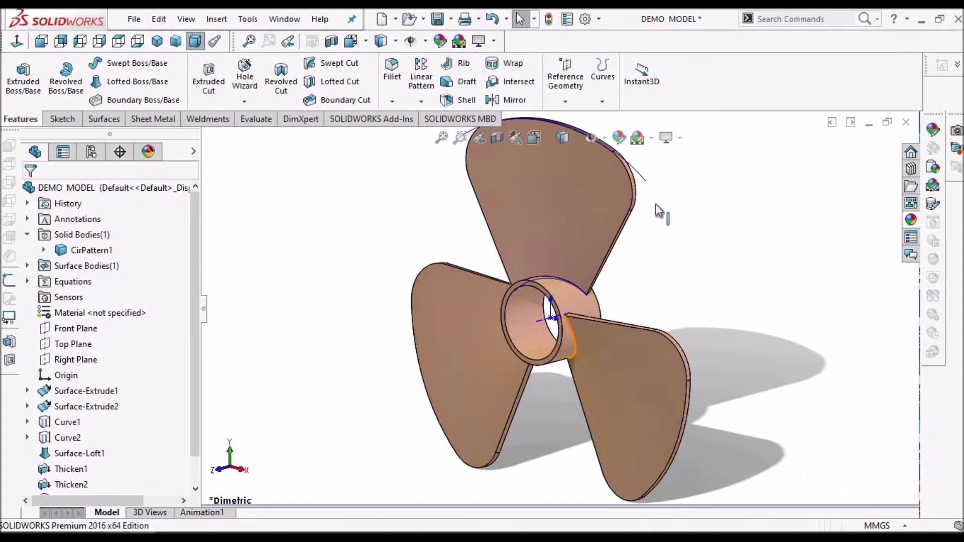
{"action": "scroll", "coordinate": [631, 189], "scroll_direction": "down", "scroll_amount": 5}
{"action": "scroll", "coordinate": [574, 270], "scroll_direction": "up", "scroll_amount": 3}
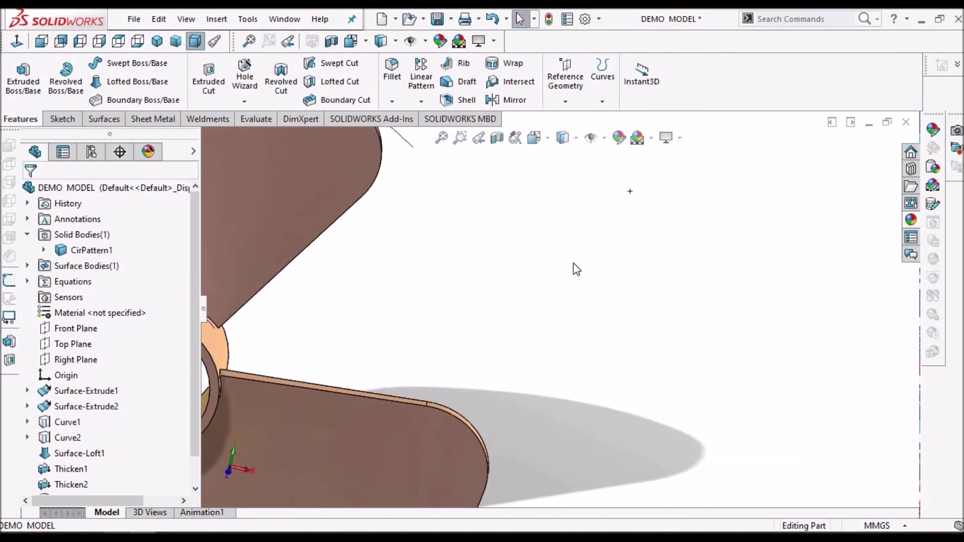
{"action": "scroll", "coordinate": [404, 216], "scroll_direction": "up", "scroll_amount": 5}
{"action": "scroll", "coordinate": [311, 234], "scroll_direction": "down", "scroll_amount": 1}
{"action": "scroll", "coordinate": [311, 234], "scroll_direction": "down", "scroll_amount": 2}
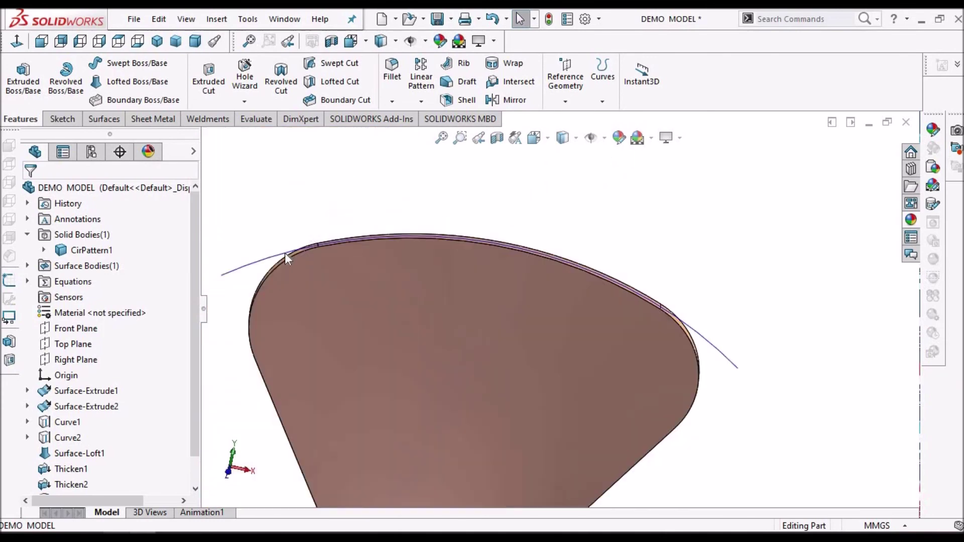
{"action": "left_click", "coordinate": [276, 263]}
{"action": "scroll", "coordinate": [582, 424], "scroll_direction": "up", "scroll_amount": 2}
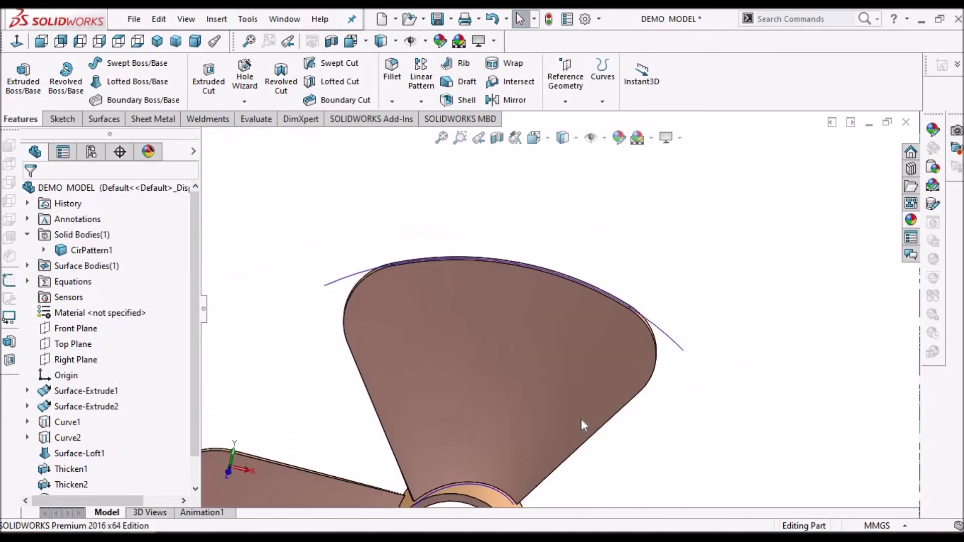
{"action": "scroll", "coordinate": [468, 475], "scroll_direction": "down", "scroll_amount": 2}
{"action": "middle_click_drag", "start_coordinate": [457, 479], "coordinate": [484, 364]}
{"action": "scroll", "coordinate": [493, 339], "scroll_direction": "up", "scroll_amount": 4}
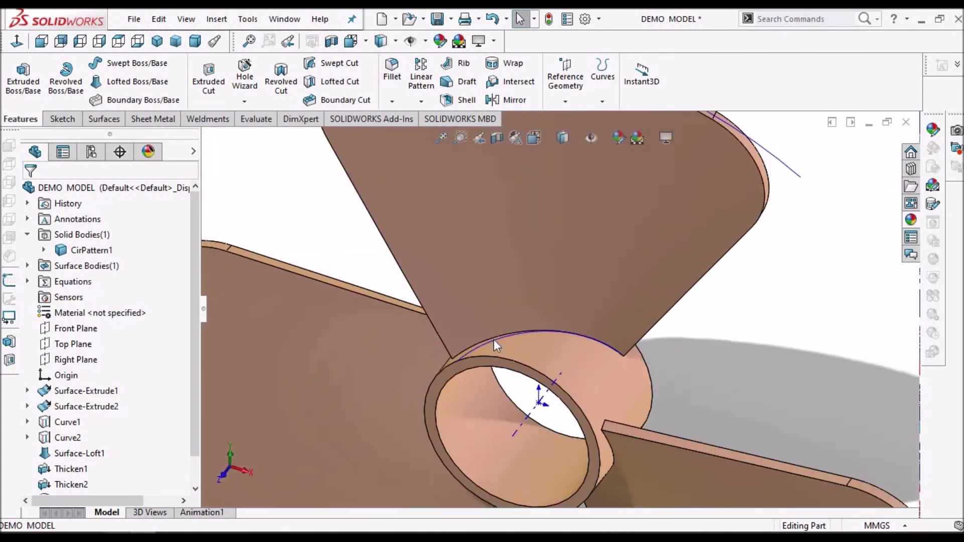
{"action": "left_click", "coordinate": [197, 42]}
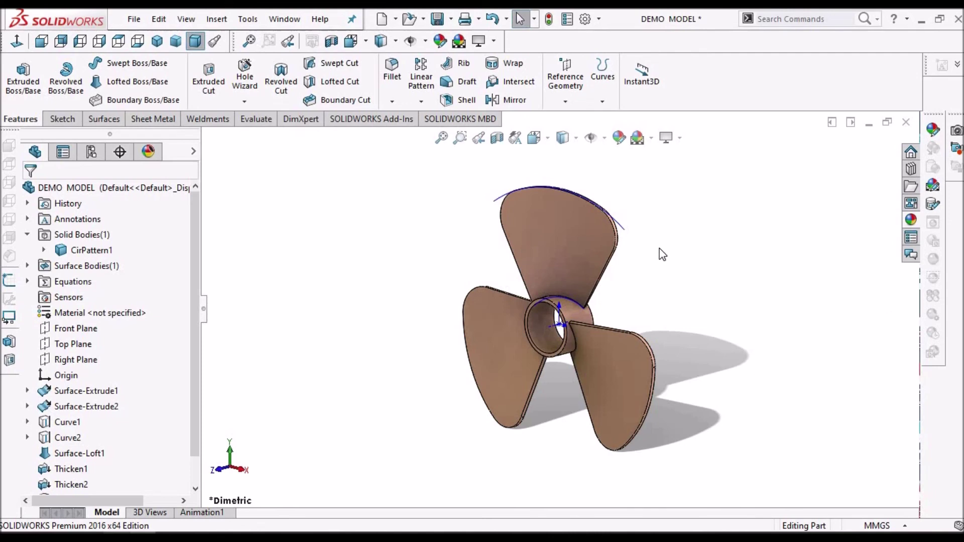
{"action": "scroll", "coordinate": [588, 289], "scroll_direction": "down", "scroll_amount": 2}
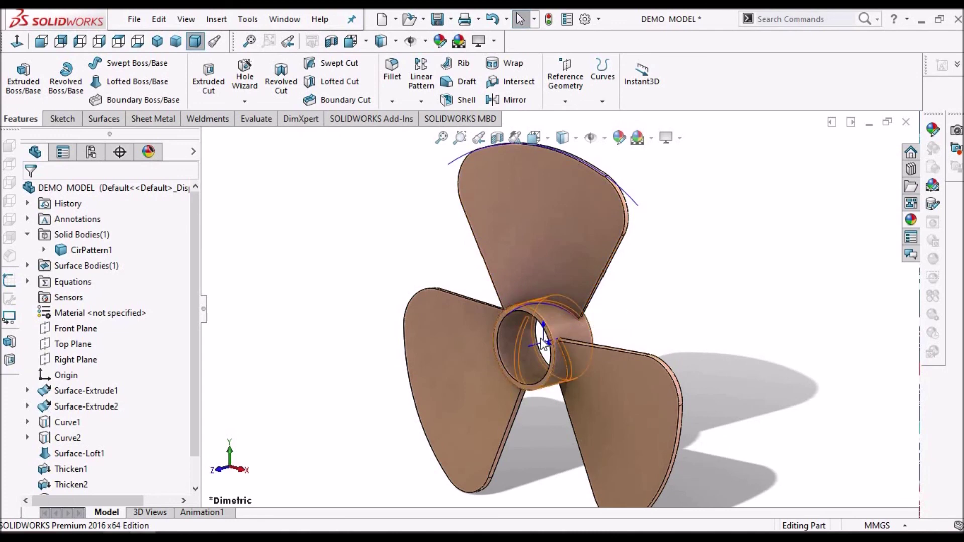
{"action": "scroll", "coordinate": [486, 336], "scroll_direction": "down", "scroll_amount": 2}
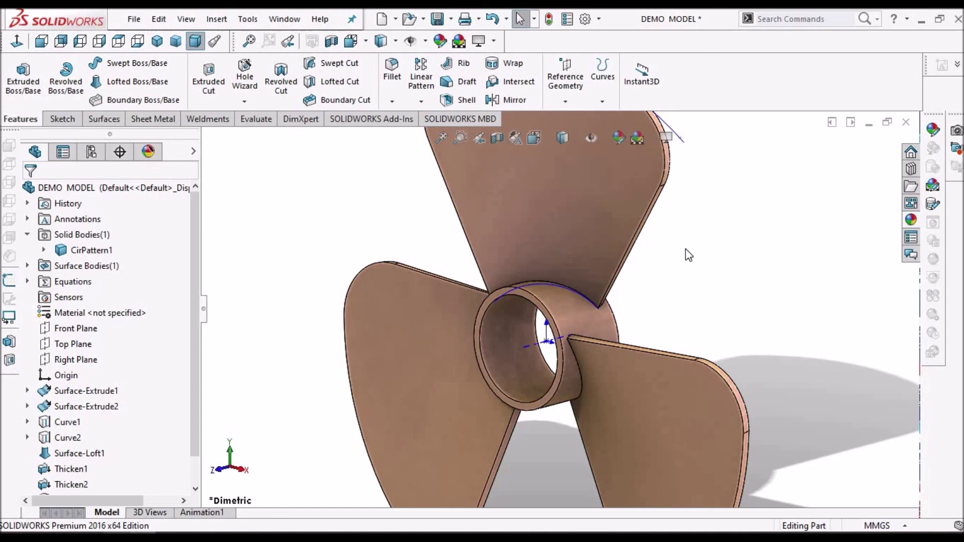
{"action": "scroll", "coordinate": [685, 249], "scroll_direction": "up", "scroll_amount": 1}
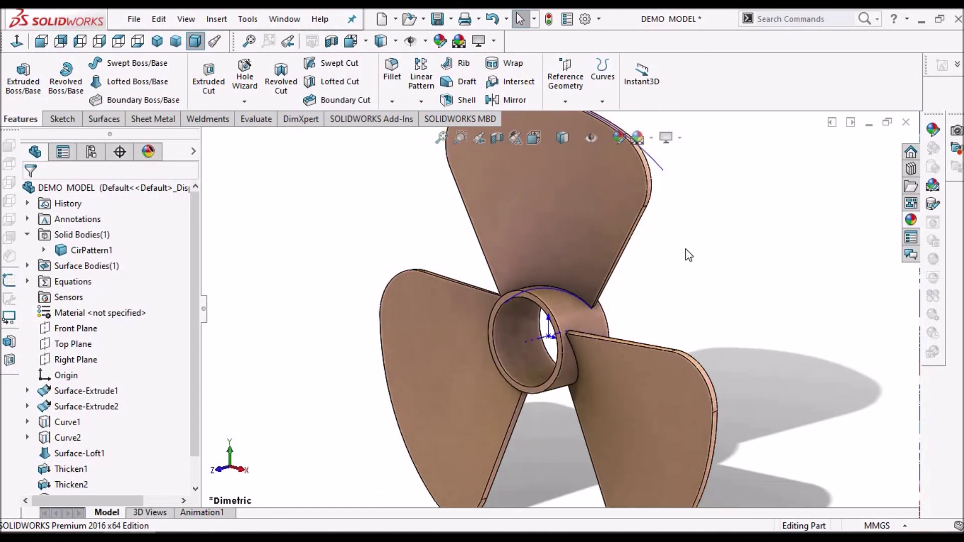
{"action": "scroll", "coordinate": [686, 263], "scroll_direction": "up", "scroll_amount": 2}
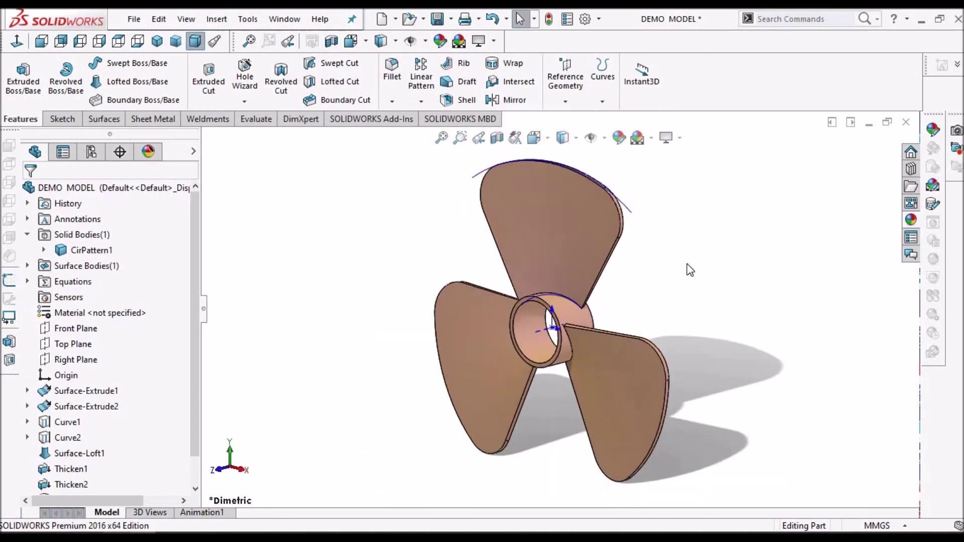